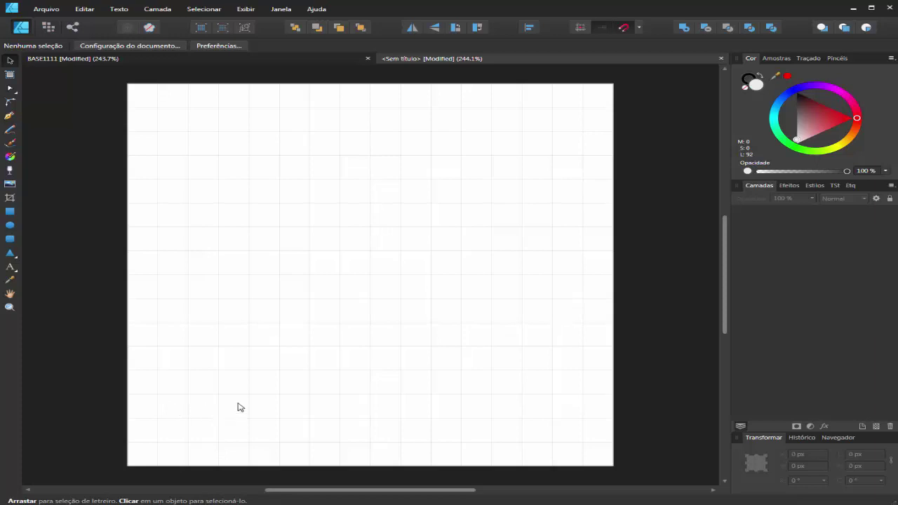
Step: Draw a 20 px light-grey square at bottom-left and copy it to the right on the same row
click(9, 210)
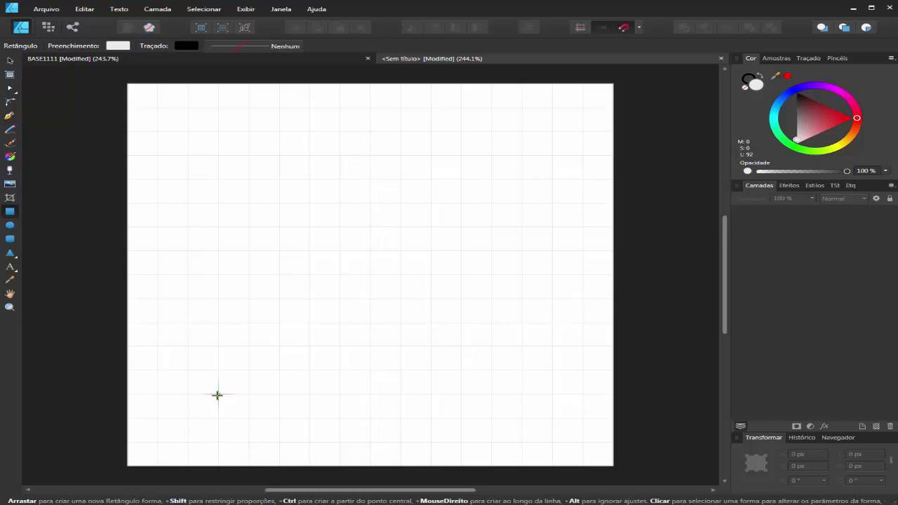
drag(217, 394, 249, 418)
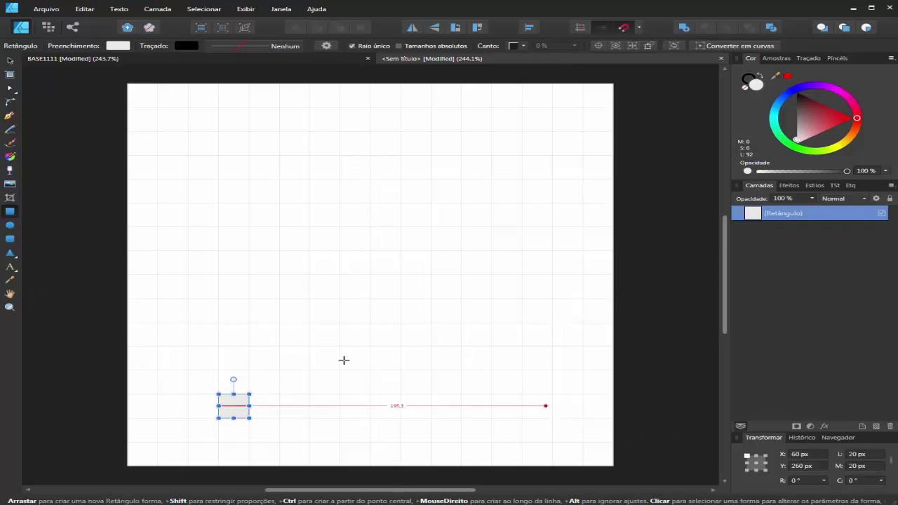
click(9, 60)
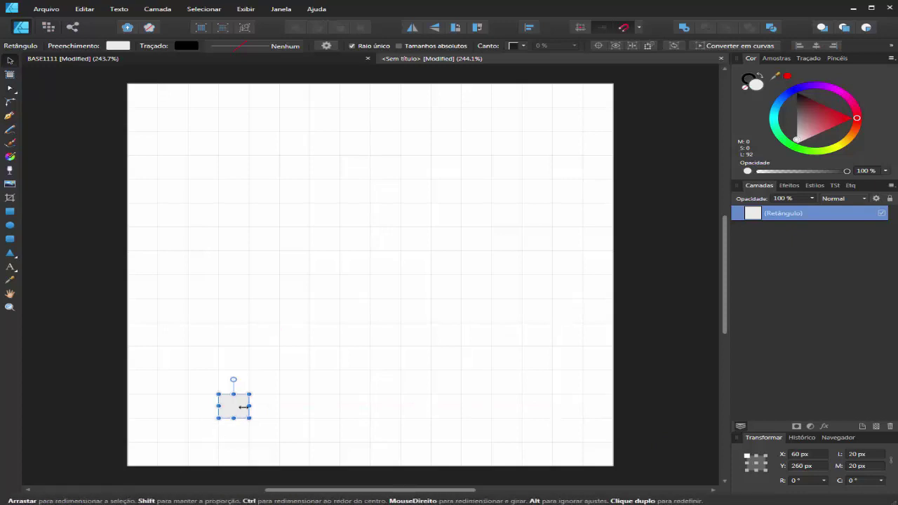
key(ctrl+j)
mouse_move(236, 416)
mouse_down()
mouse_move(544, 410)
mouse_move(513, 411)
mouse_up()
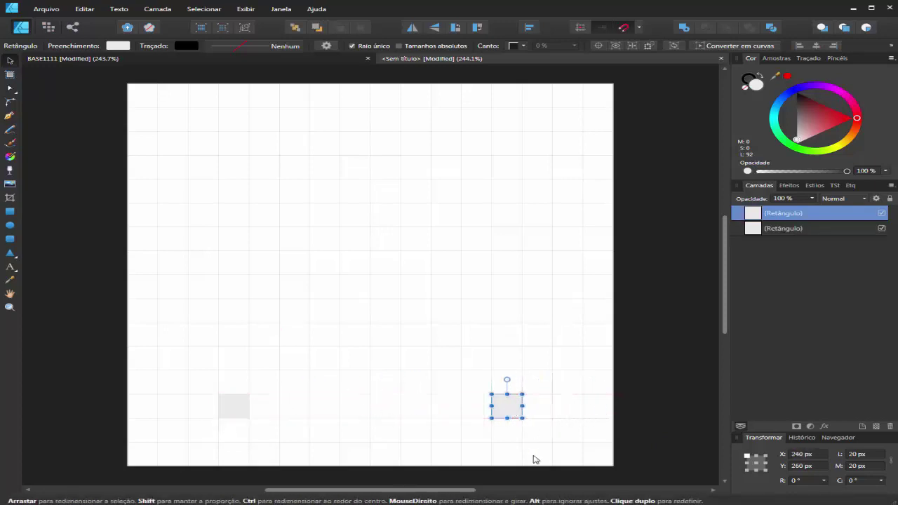
Step: Switch the selection between the two squares, ending with the left square selected
click(62, 417)
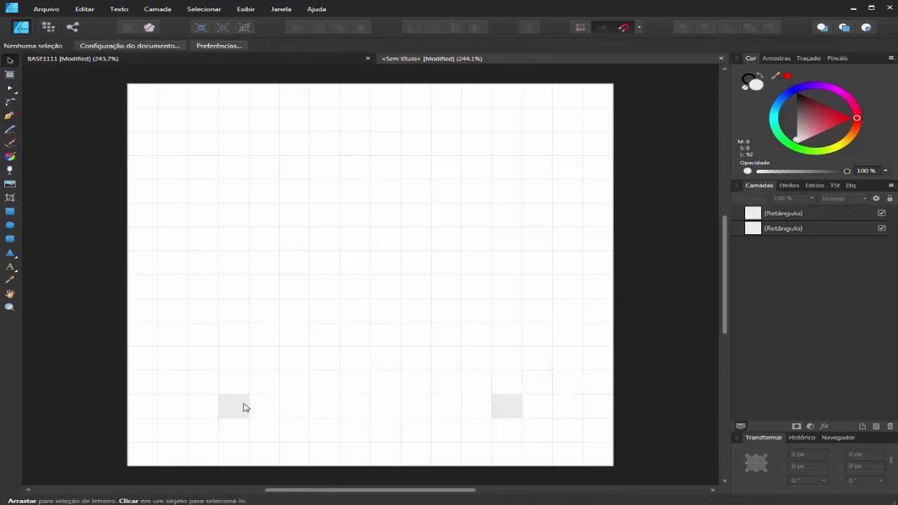
click(246, 407)
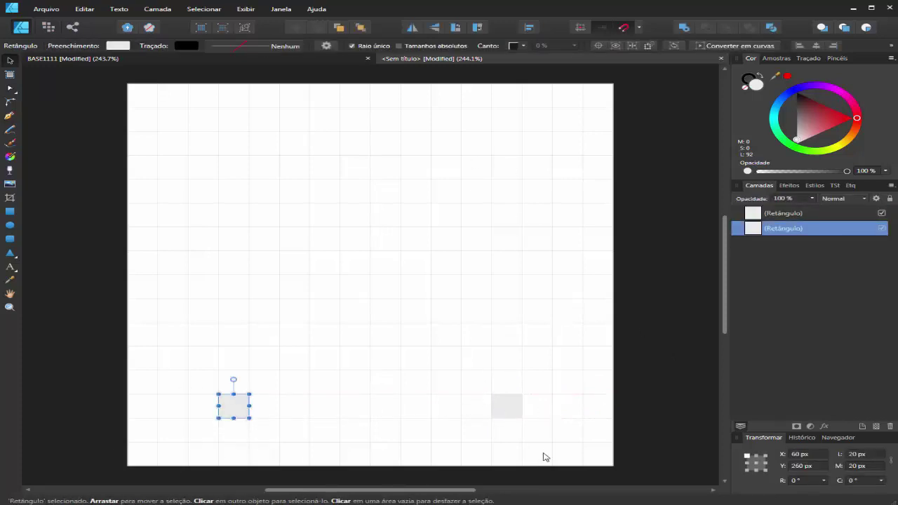
click(511, 412)
click(238, 407)
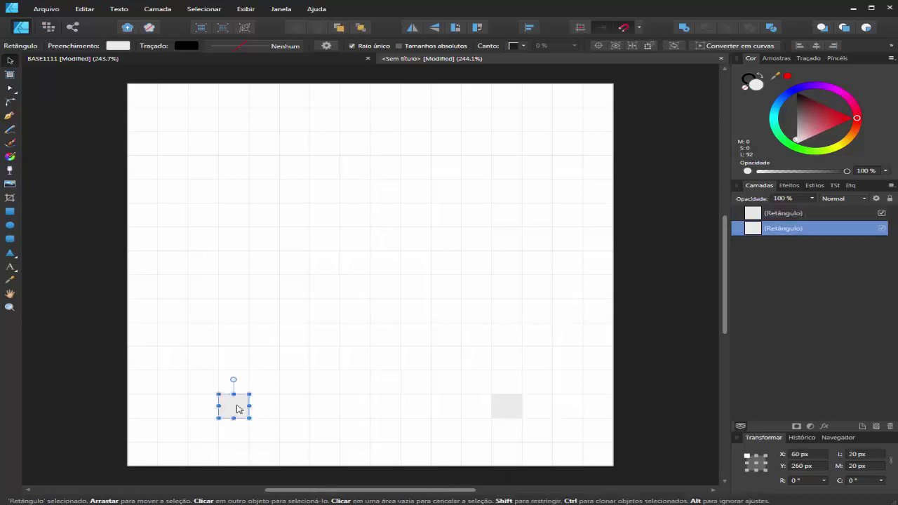
click(510, 410)
click(240, 413)
click(513, 408)
click(231, 413)
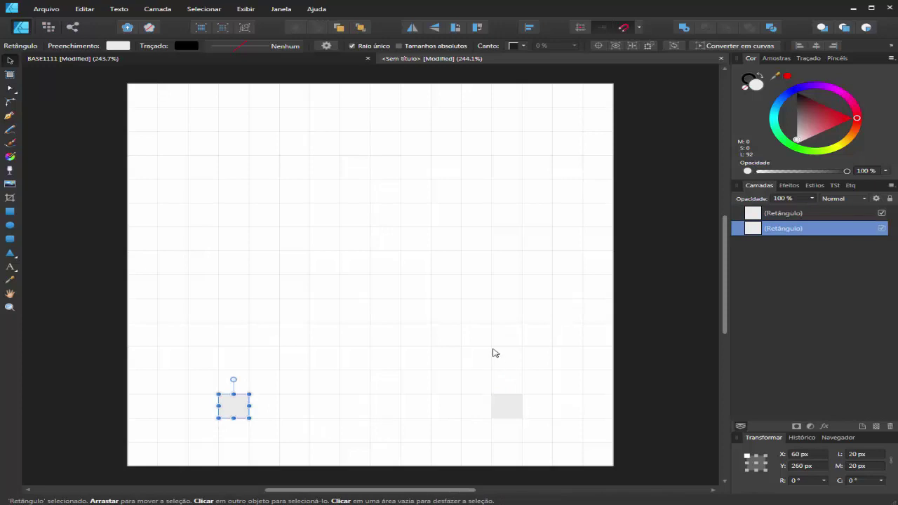
key(alt)
Step: Paste the nine palette swatches and fill the left square black from the black swatch
key(ctrl+v)
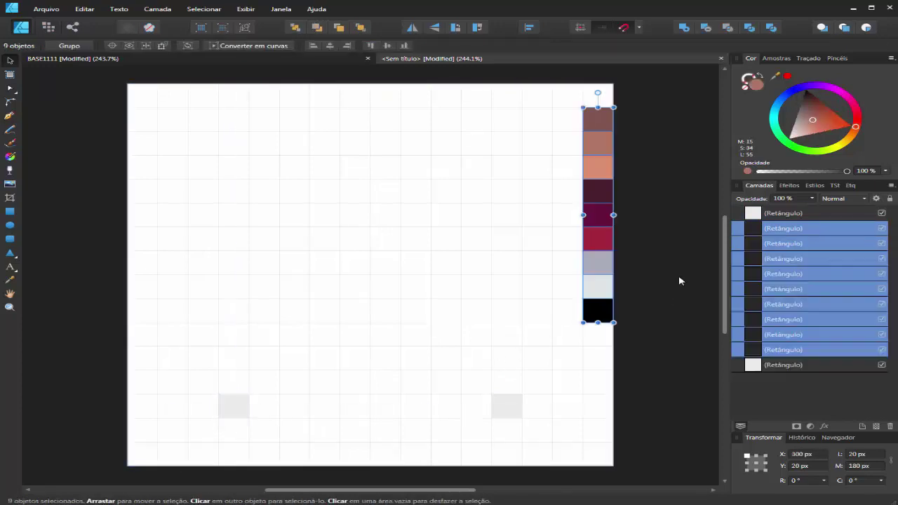
click(670, 275)
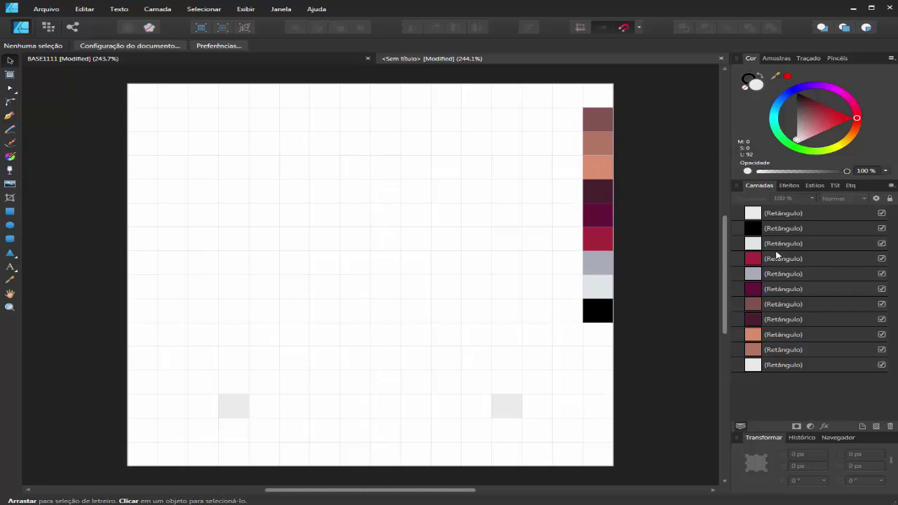
click(235, 410)
click(10, 279)
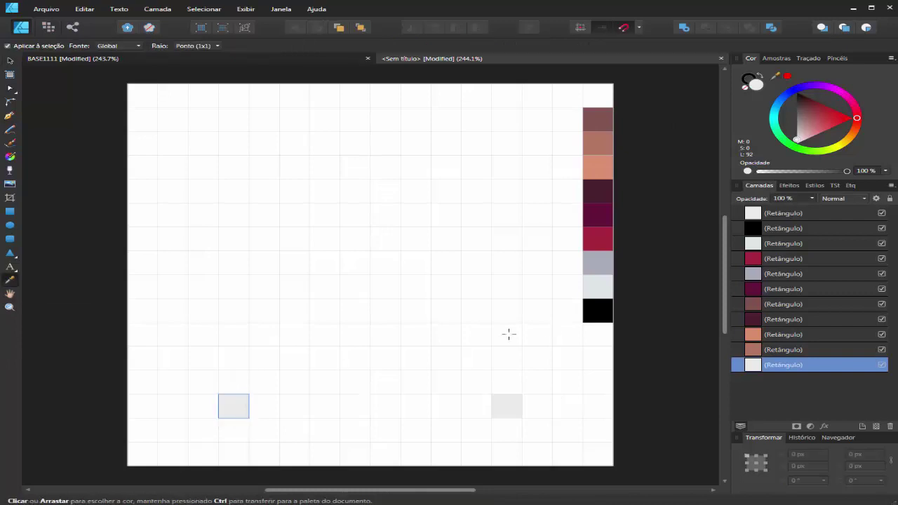
click(597, 312)
click(10, 61)
Step: Fill the right square black from the same swatch, then reselect the left square
click(507, 407)
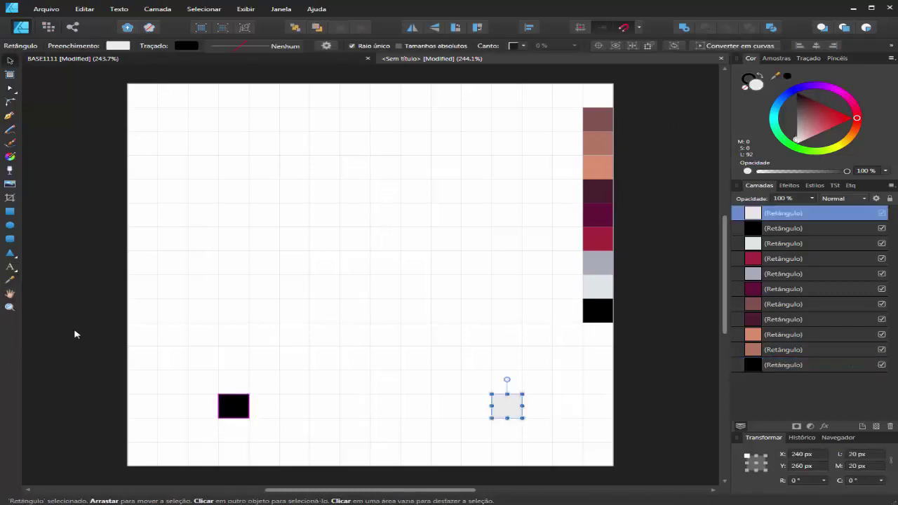
click(10, 279)
click(598, 311)
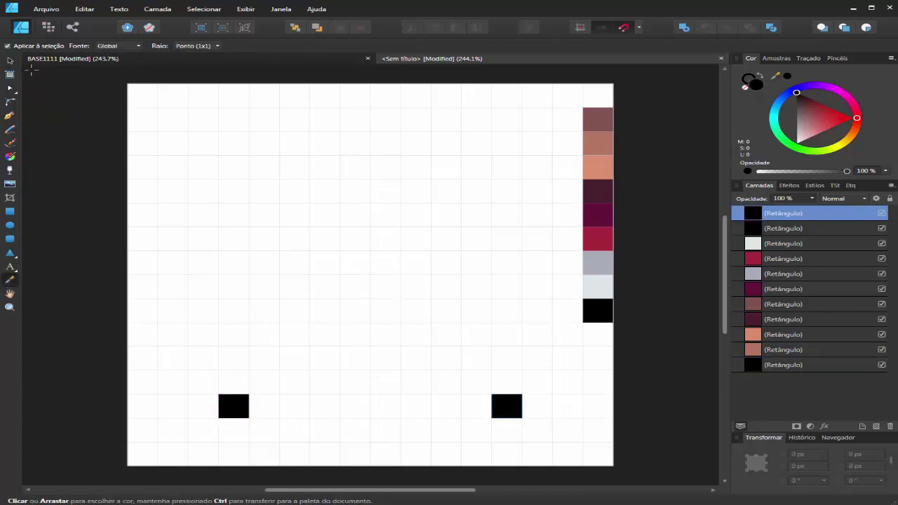
click(10, 62)
click(233, 401)
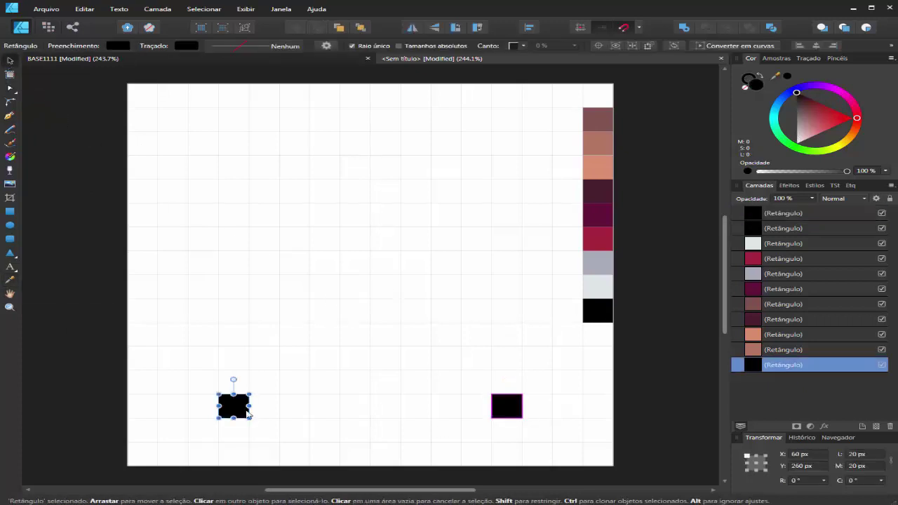
Step: Duplicate the black square rightward, repeating the copy to build a row of ten
key(ctrl+j)
drag(234, 405, 272, 416)
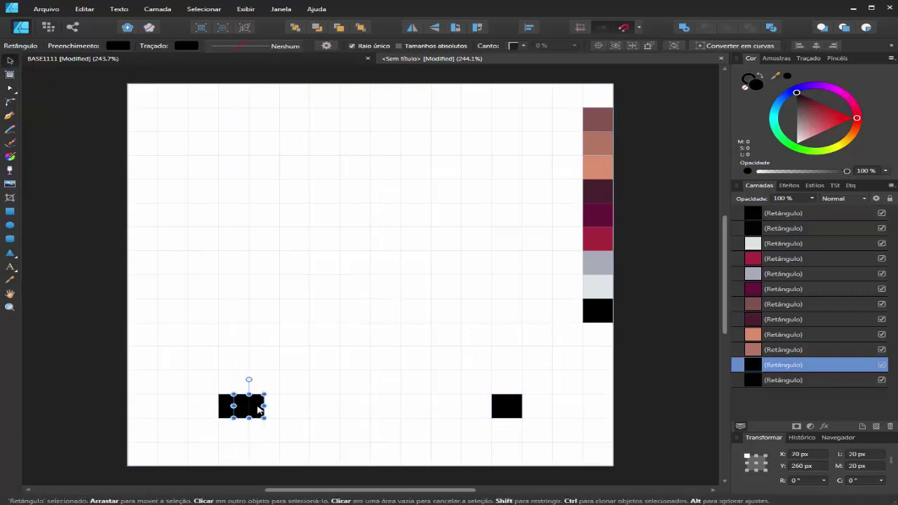
key(alt)
key(ctrl+j)
key(ctrl+j)
key(ctrl+j)
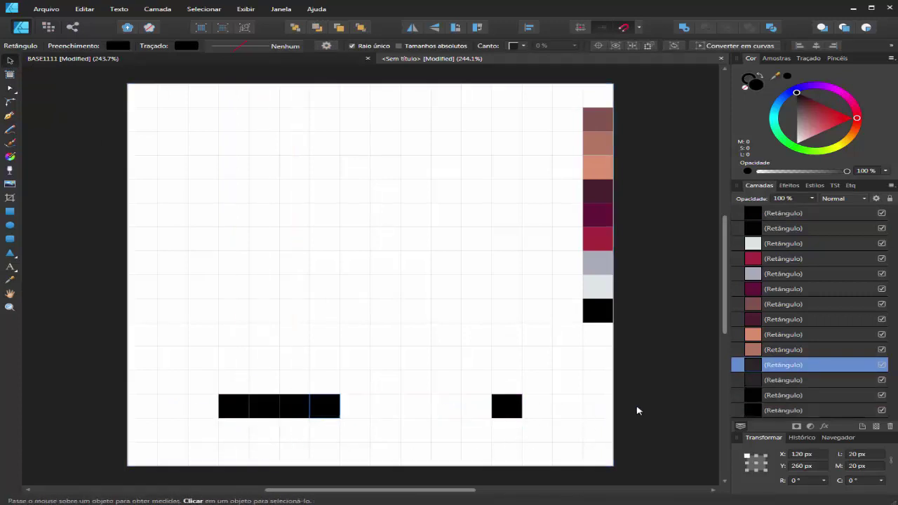
key(ctrl+j)
key(ctrl+j)
key(ctrl+j)
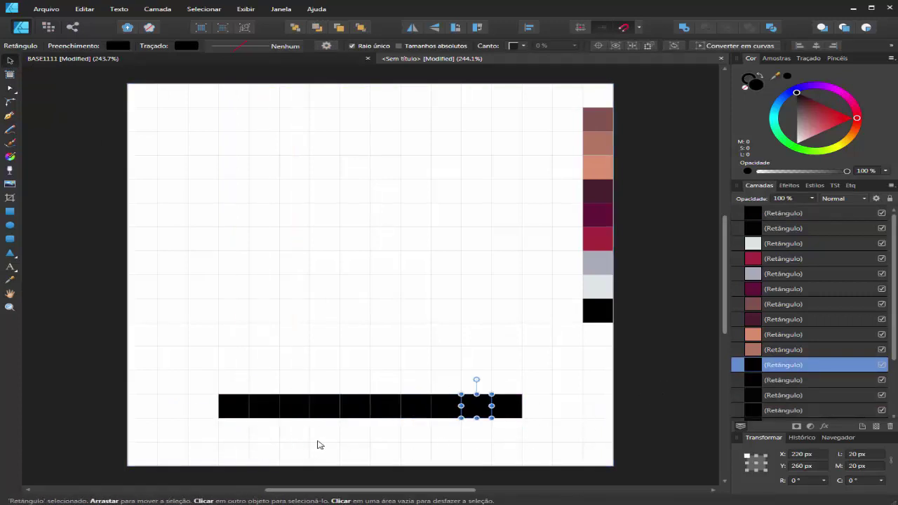
Step: Copy the black row upward twice more to form a four-row black block
drag(77, 449, 577, 383)
key(alt)
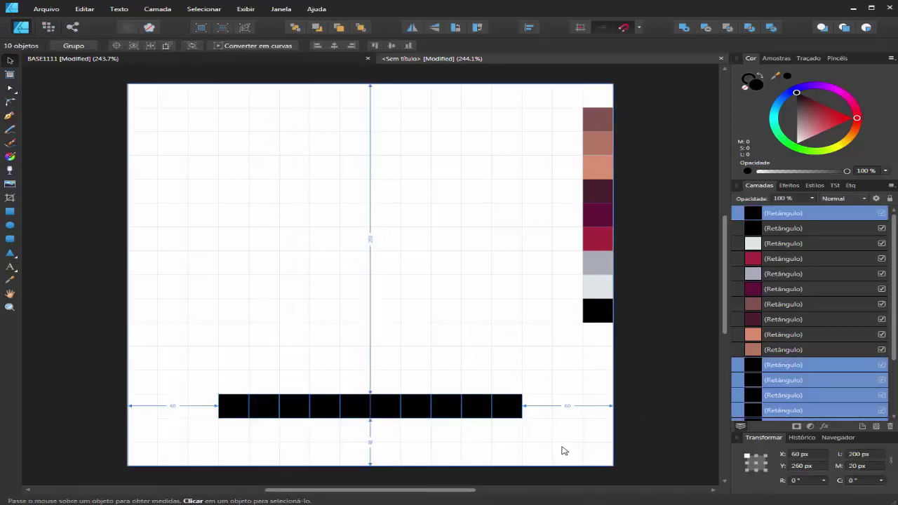
drag(472, 409, 474, 384)
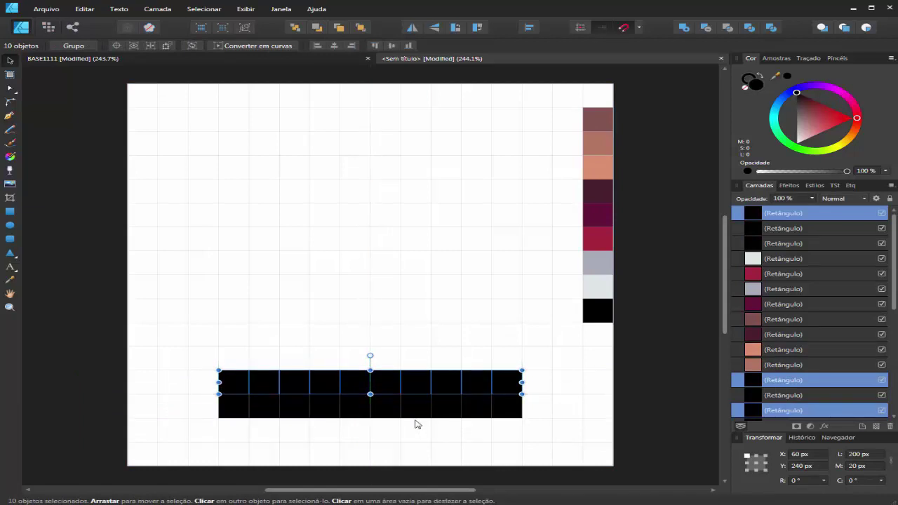
key(ctrl+j)
key(ctrl+j)
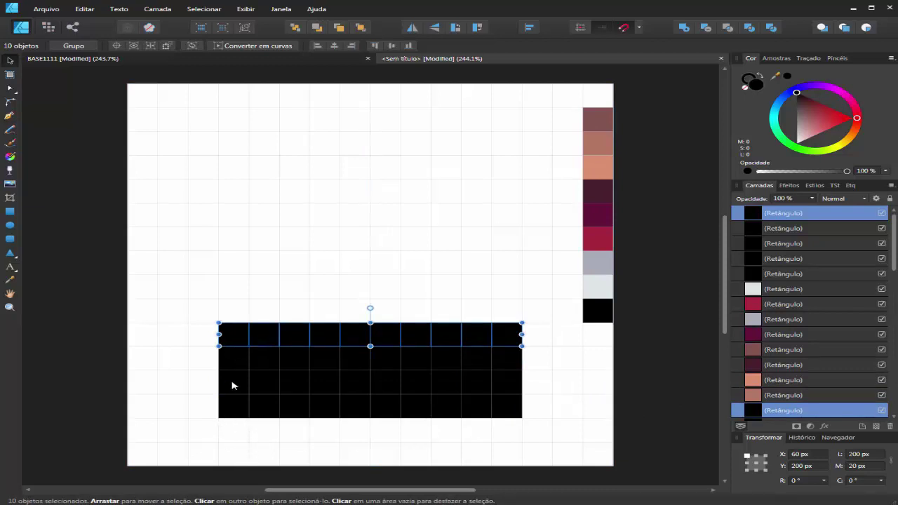
click(234, 439)
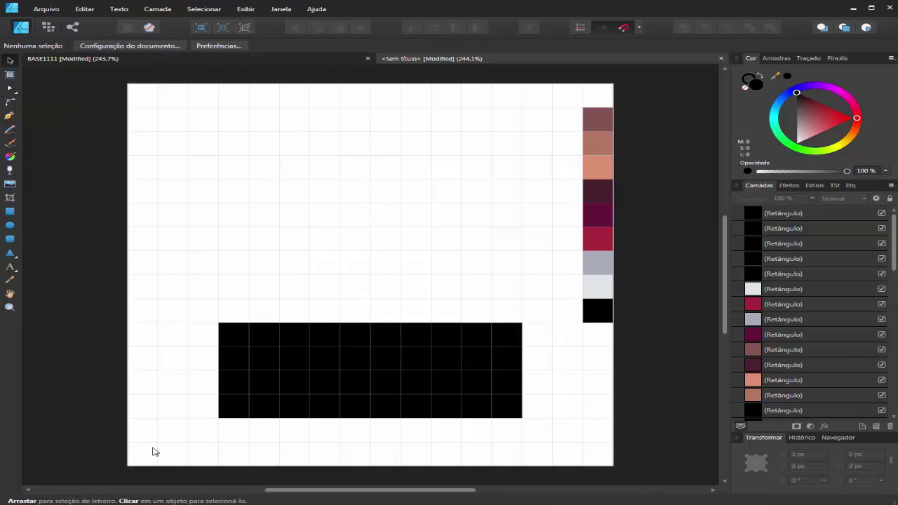
Step: Copy the black block directly above itself and recolour the copy dark grey
drag(102, 437, 545, 314)
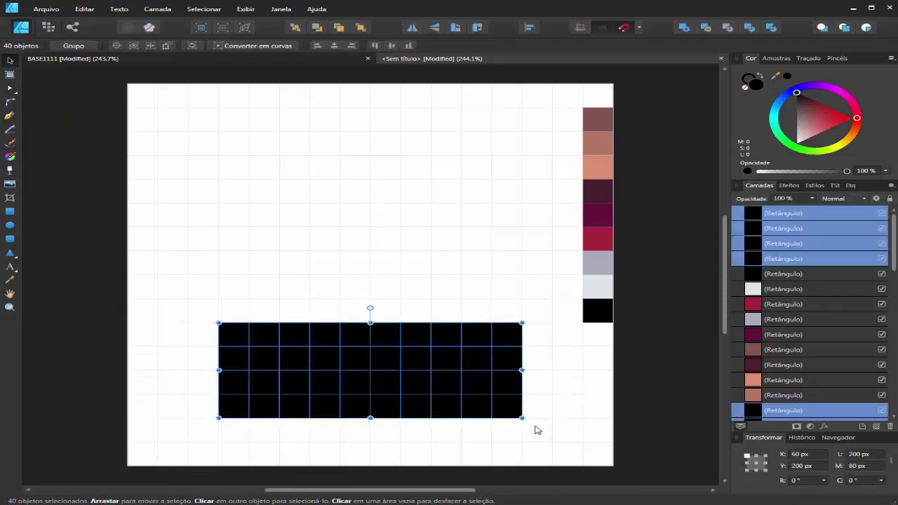
drag(469, 371, 477, 247)
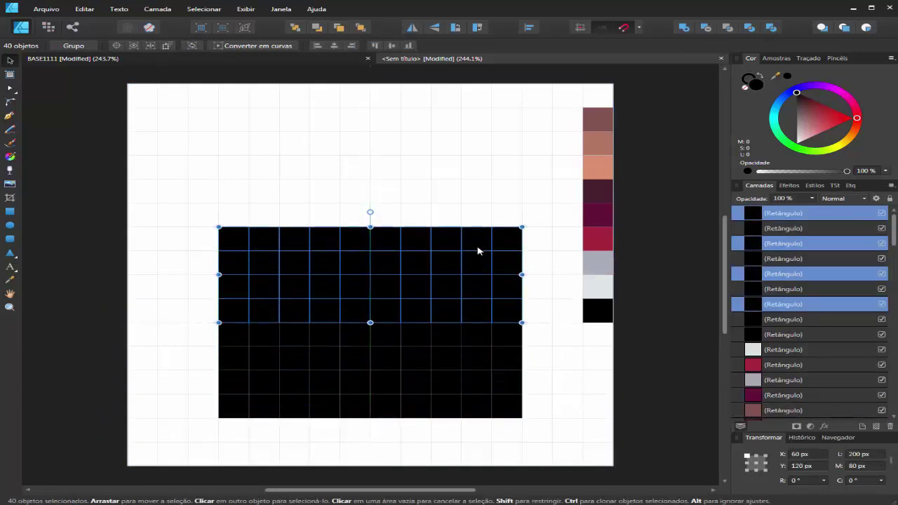
click(800, 119)
drag(800, 119, 797, 108)
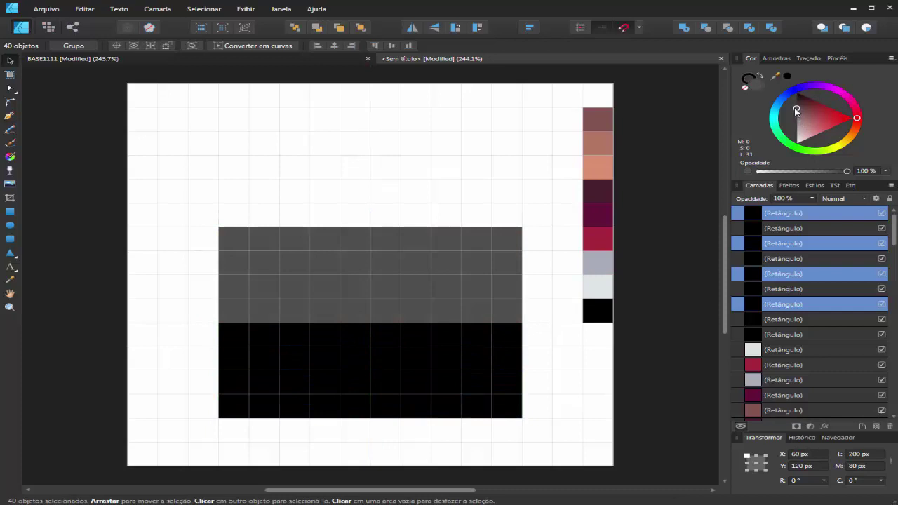
click(660, 397)
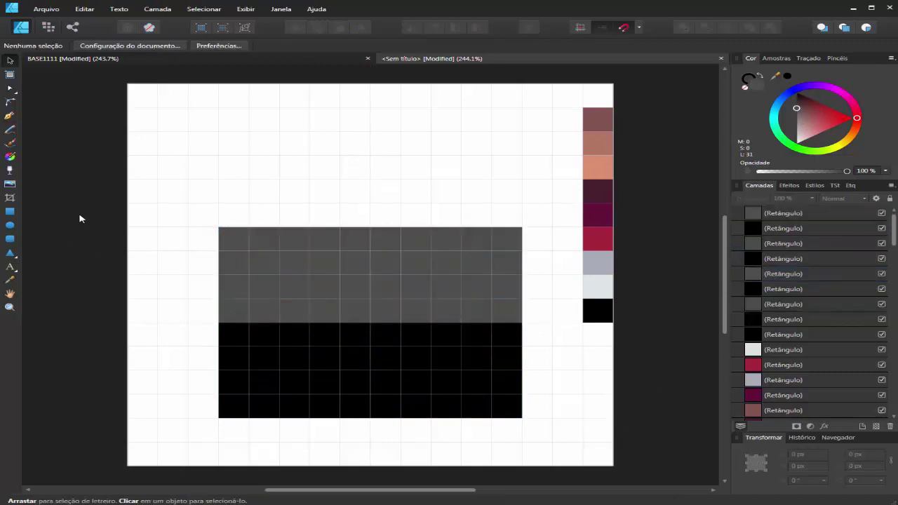
Step: Copy the top two grey rows two squares higher to make six grey rows
drag(78, 208, 535, 288)
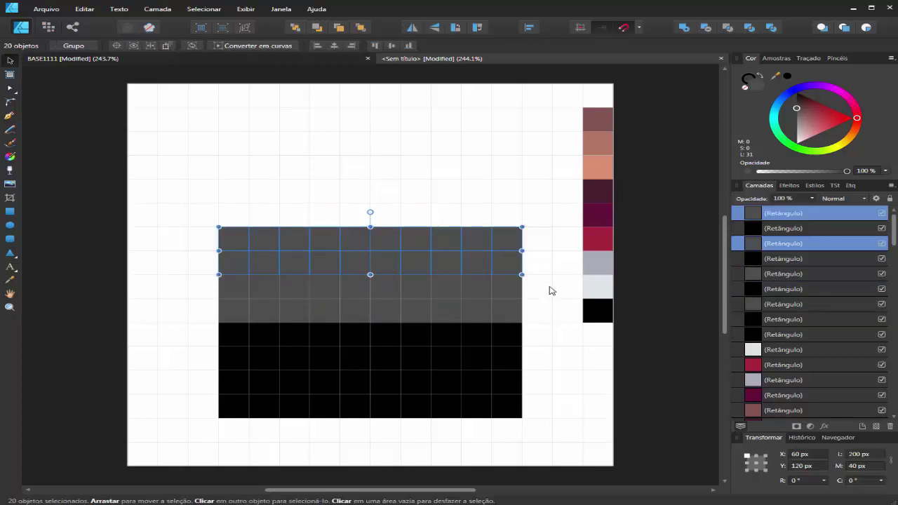
drag(492, 262, 474, 219)
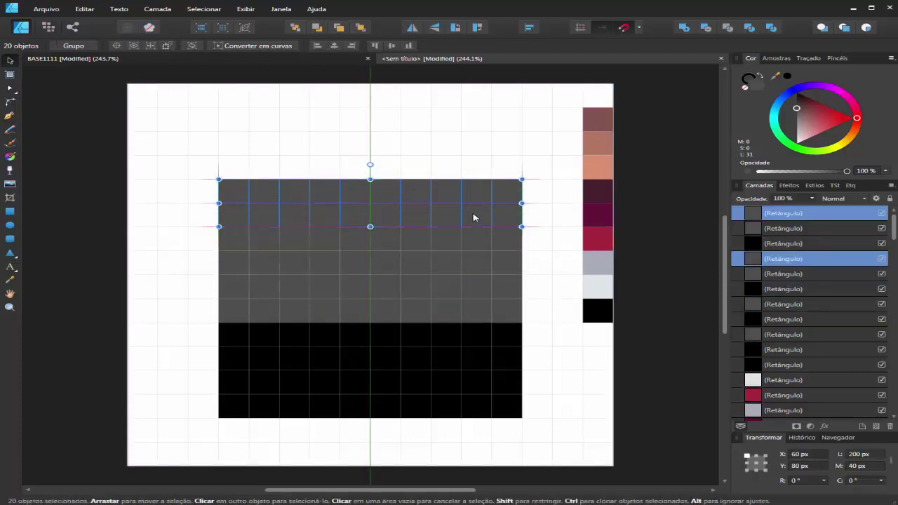
click(53, 330)
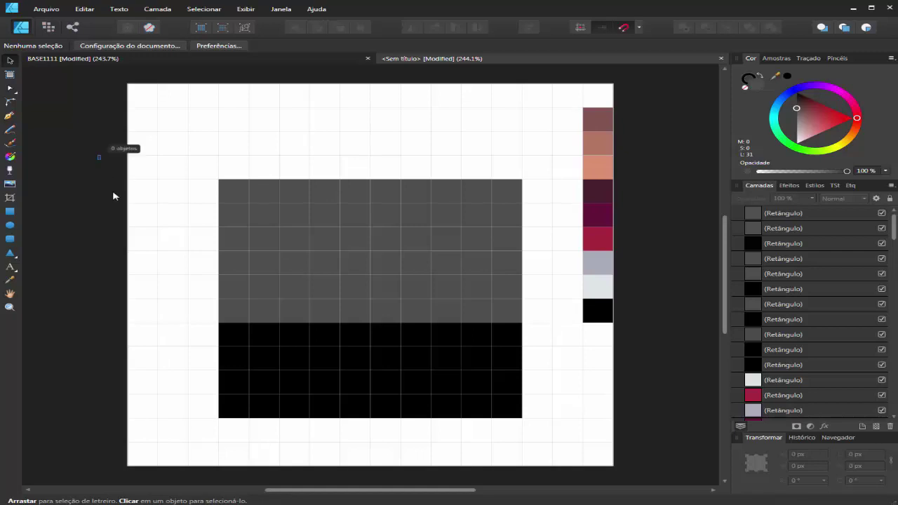
Step: Delete the leftmost and rightmost columns, leaving the block eight squares wide
drag(98, 155, 265, 436)
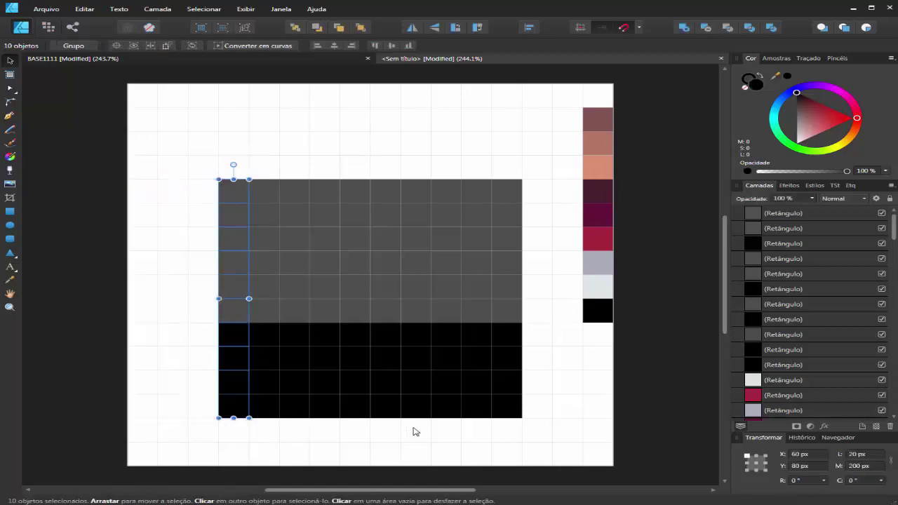
key(Delete)
drag(538, 69, 491, 456)
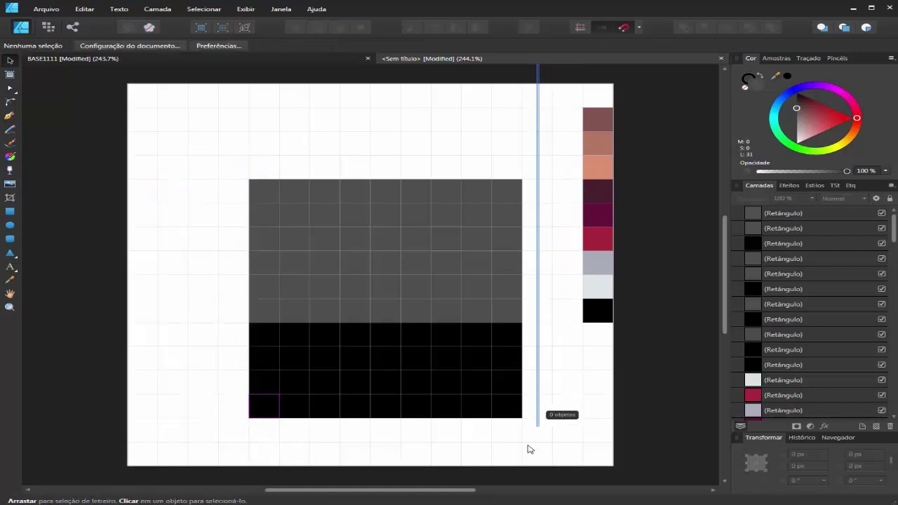
key(Delete)
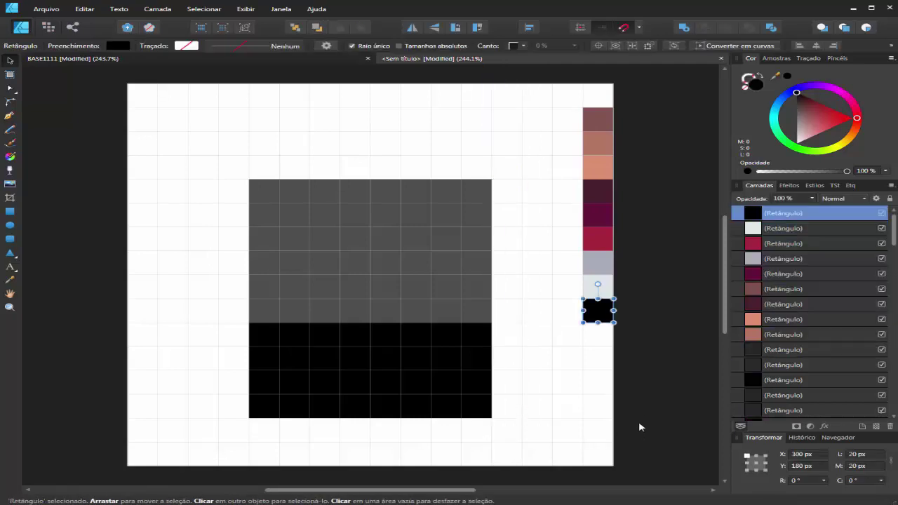
click(612, 423)
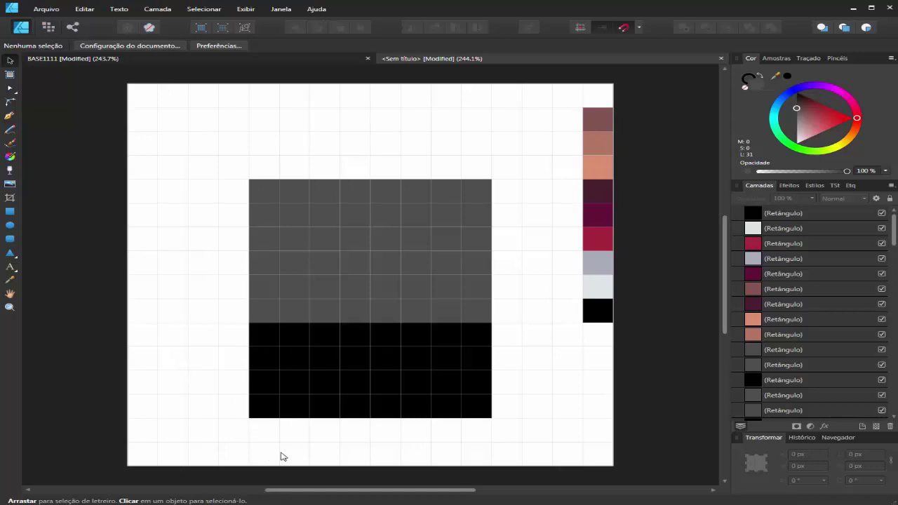
Step: Move a square two cells below the block's left corner and clone it one cell left
click(275, 414)
drag(264, 410, 264, 434)
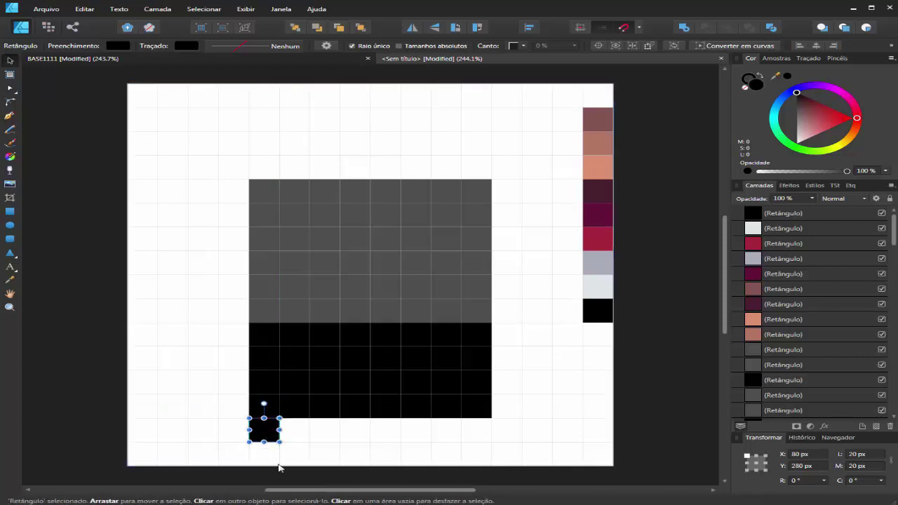
key(shift+Down)
key(shift+Down)
click(719, 474)
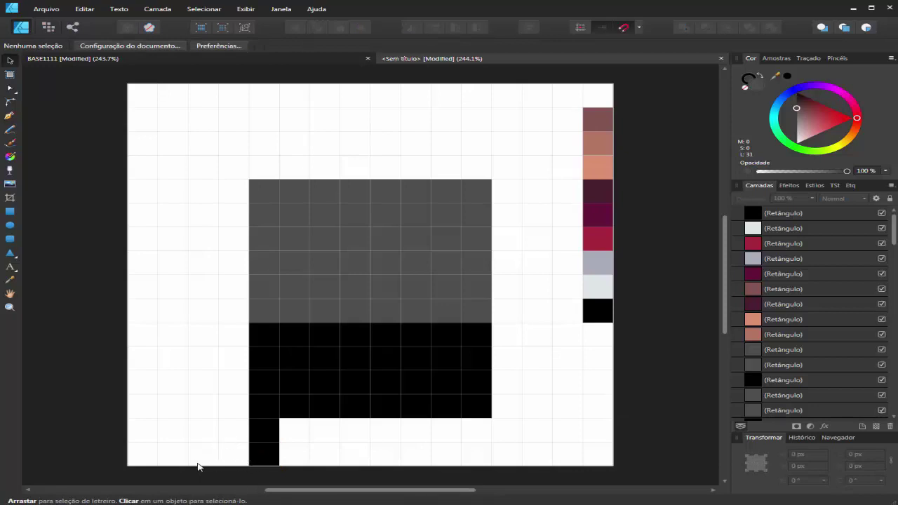
click(265, 456)
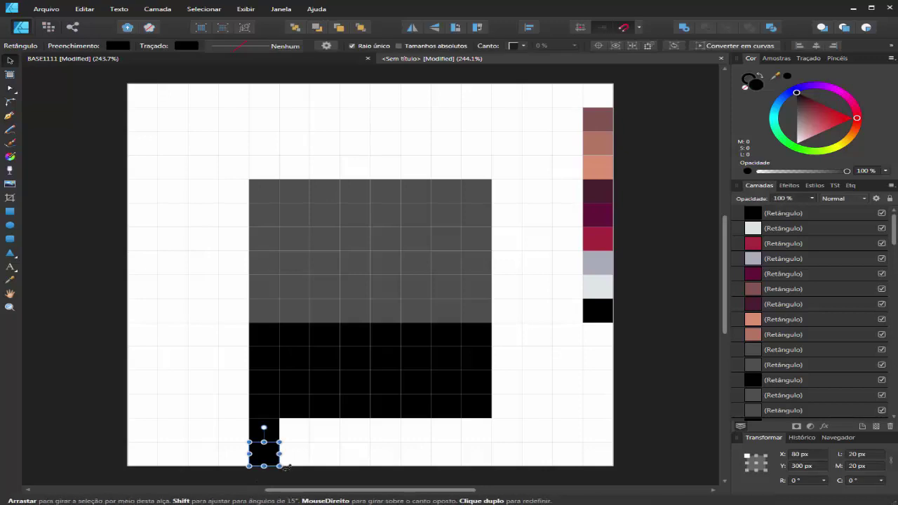
drag(263, 454, 234, 454)
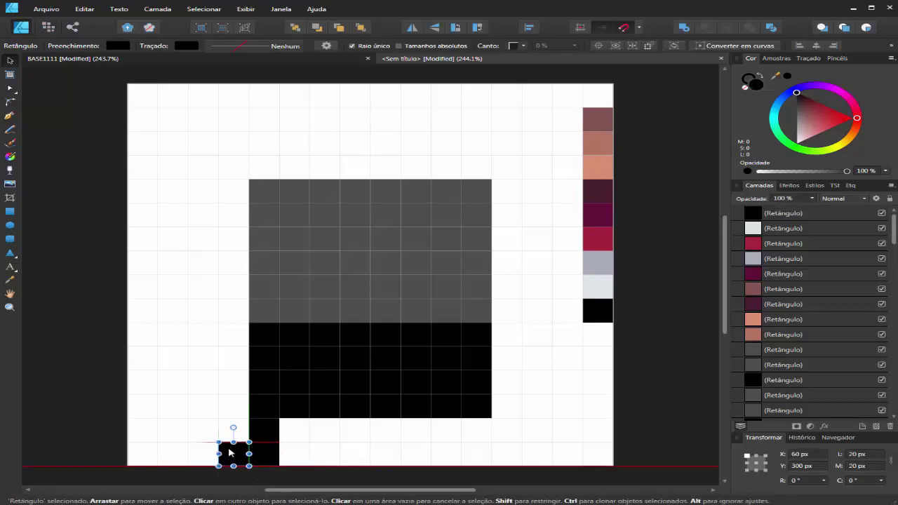
click(100, 411)
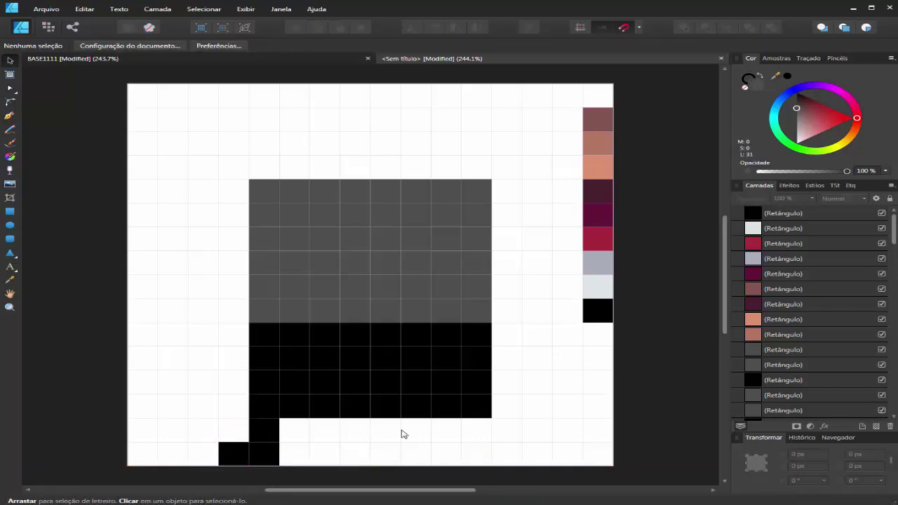
Step: Move the bottom-right square below the block, clone it one cell lower, then select the outer bottom-left square
click(489, 415)
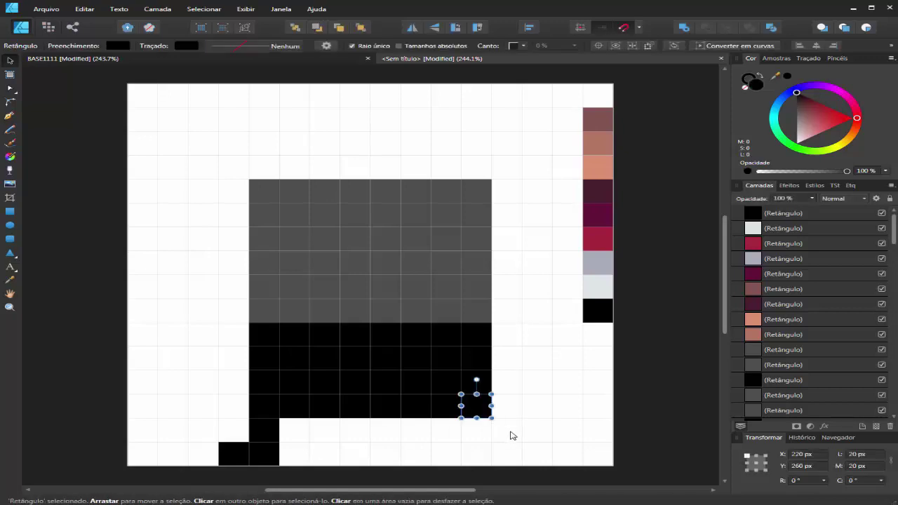
mouse_move(479, 405)
mouse_down()
mouse_move(475, 432)
mouse_move(510, 427)
mouse_up()
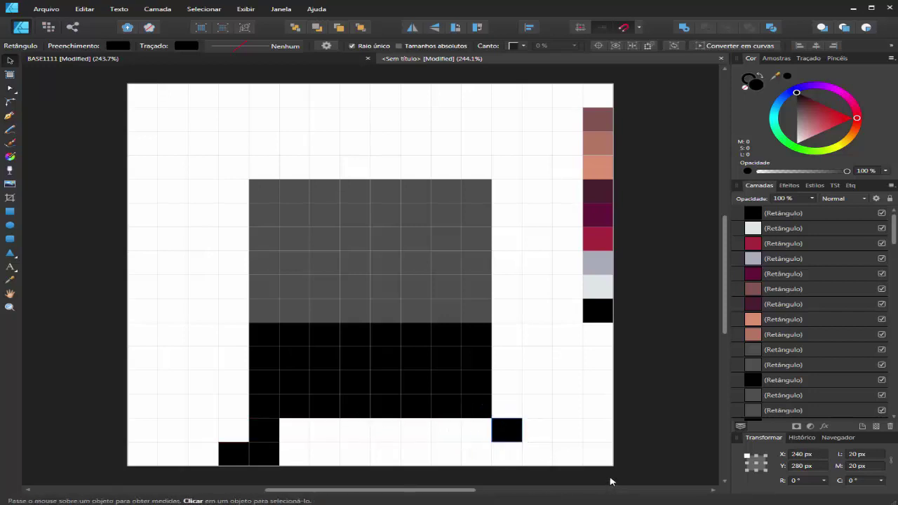
drag(507, 431, 516, 460)
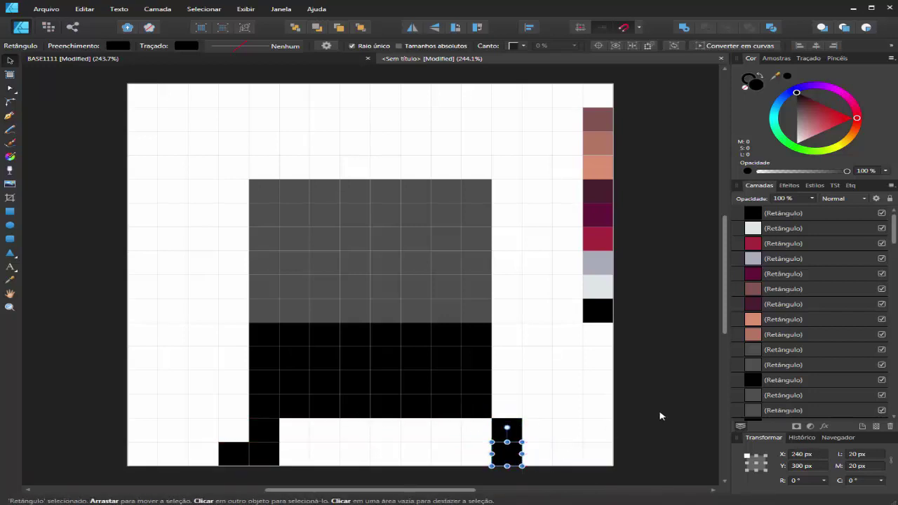
click(687, 408)
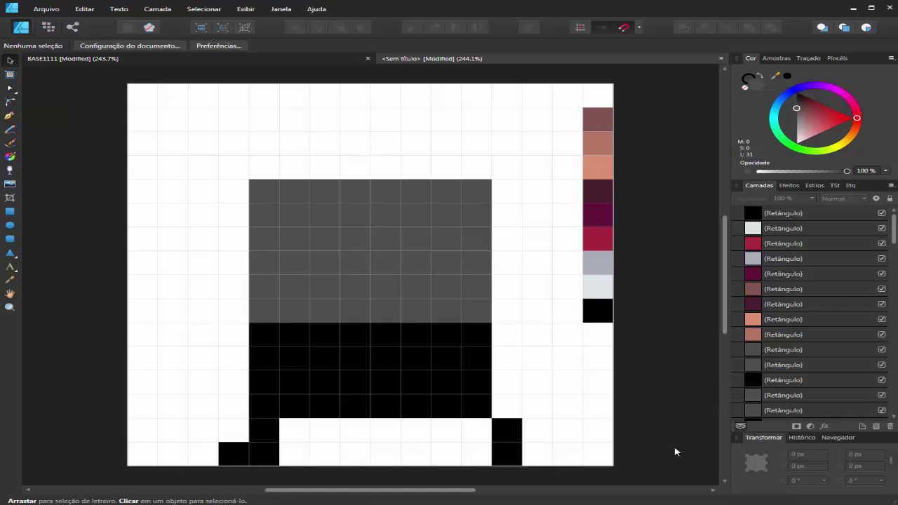
click(236, 458)
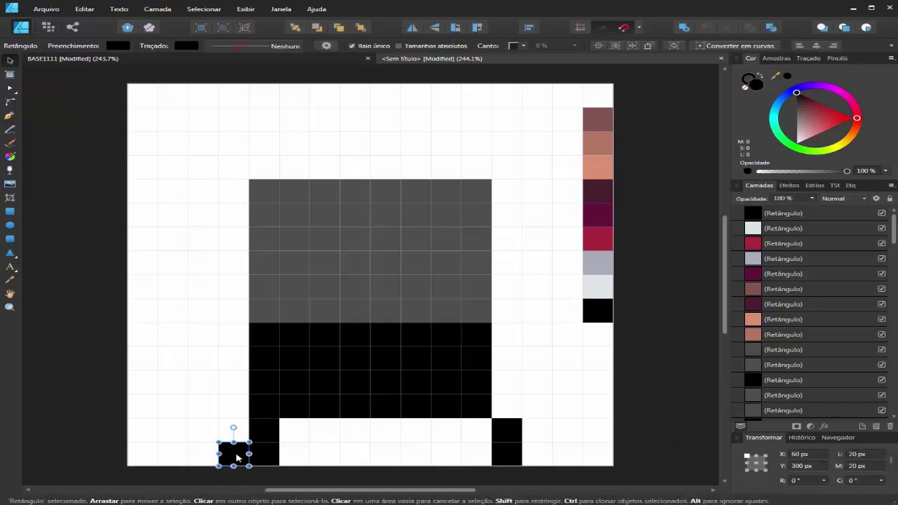
click(16, 282)
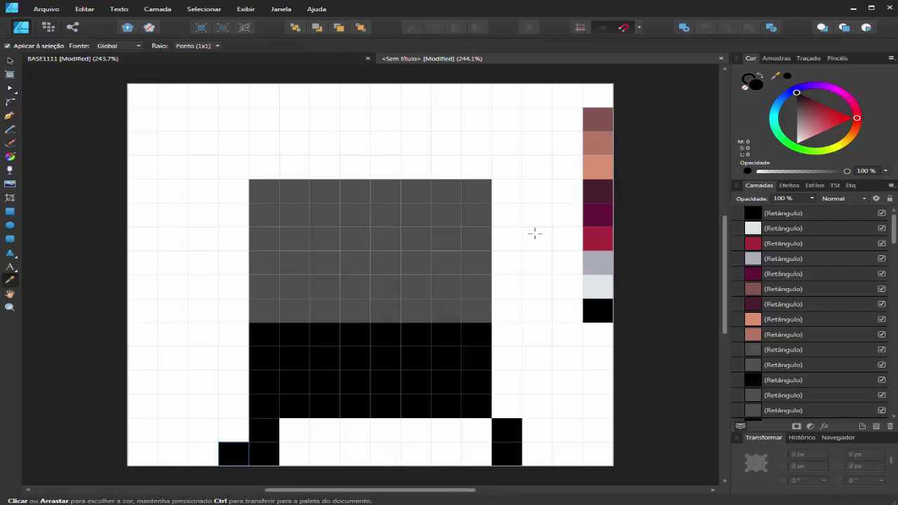
Step: Colour the outer bottom-left square and both right-leg squares dark rose-brown from the top swatch
click(601, 143)
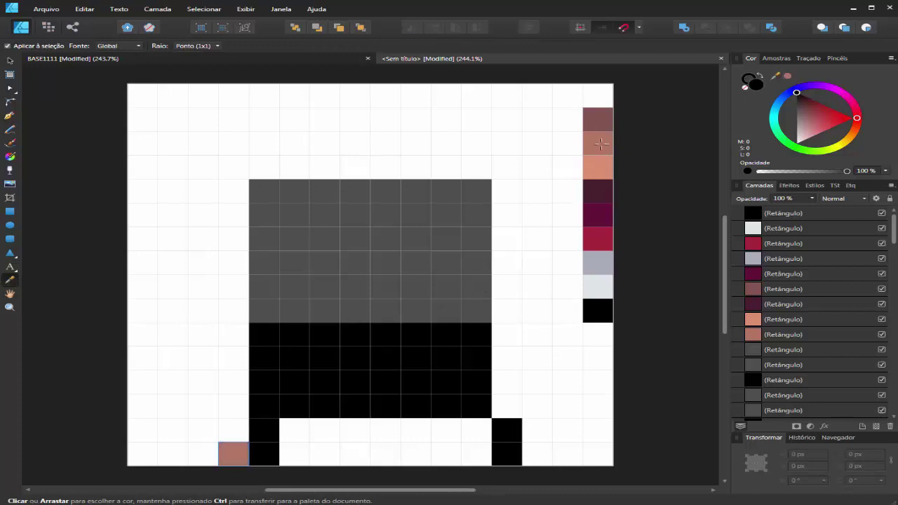
click(601, 123)
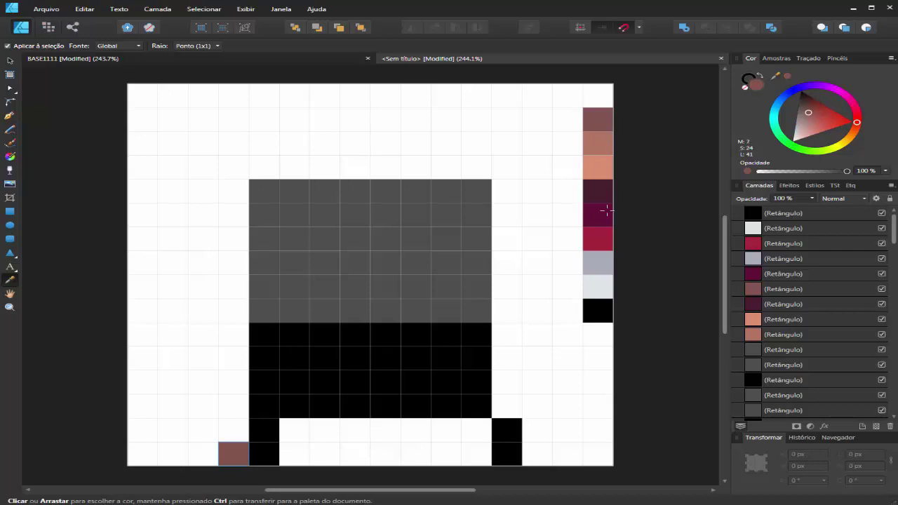
click(11, 61)
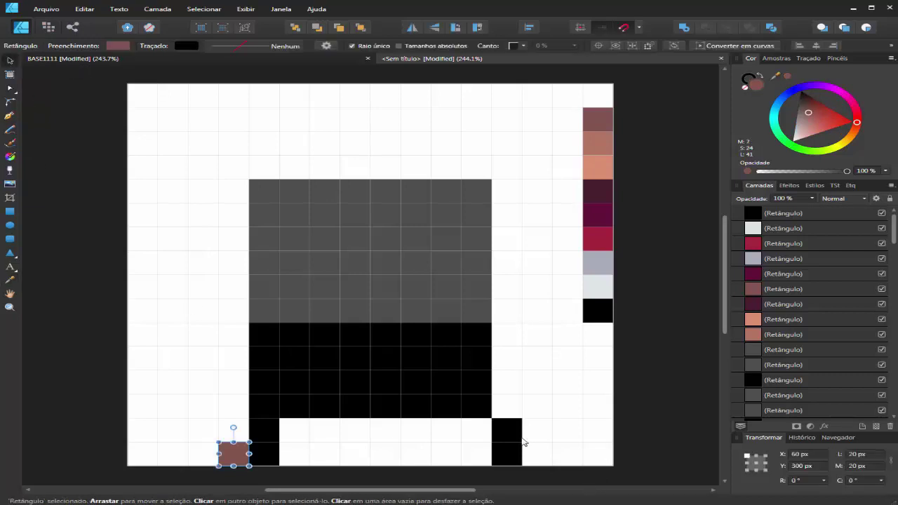
drag(652, 393, 477, 491)
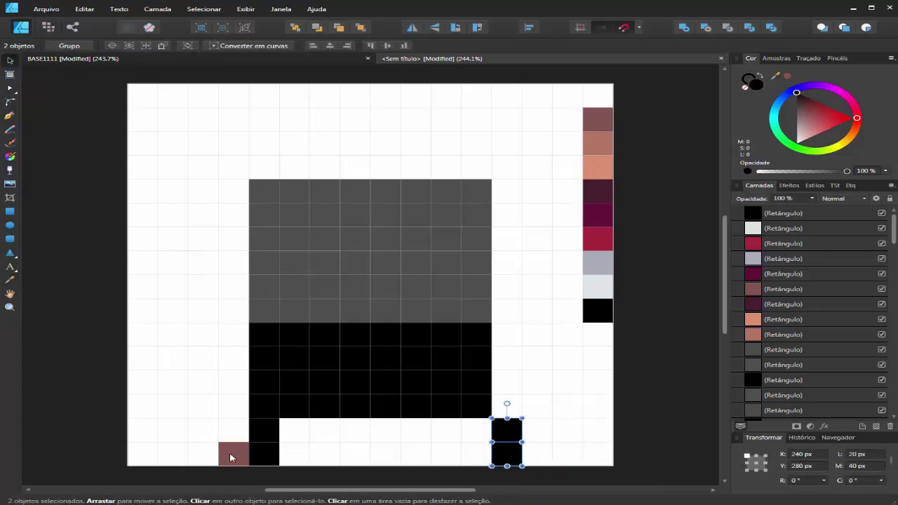
click(10, 280)
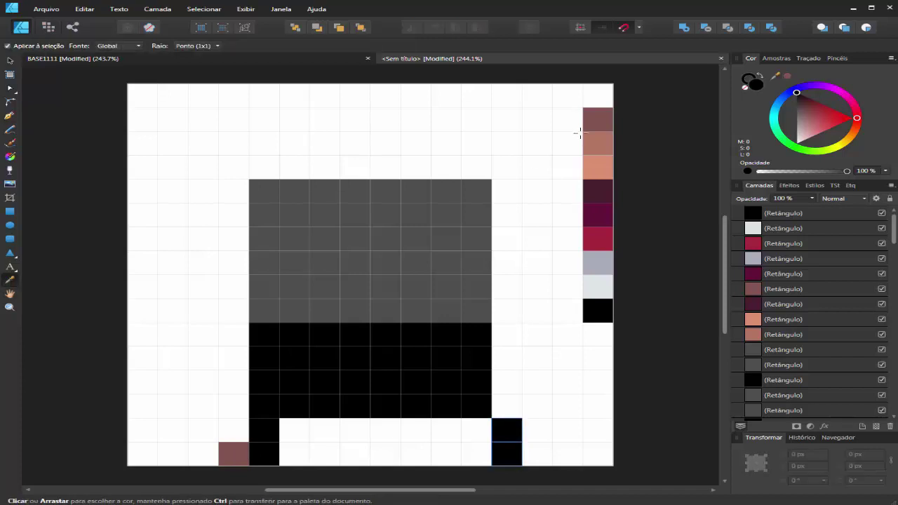
click(596, 119)
click(11, 61)
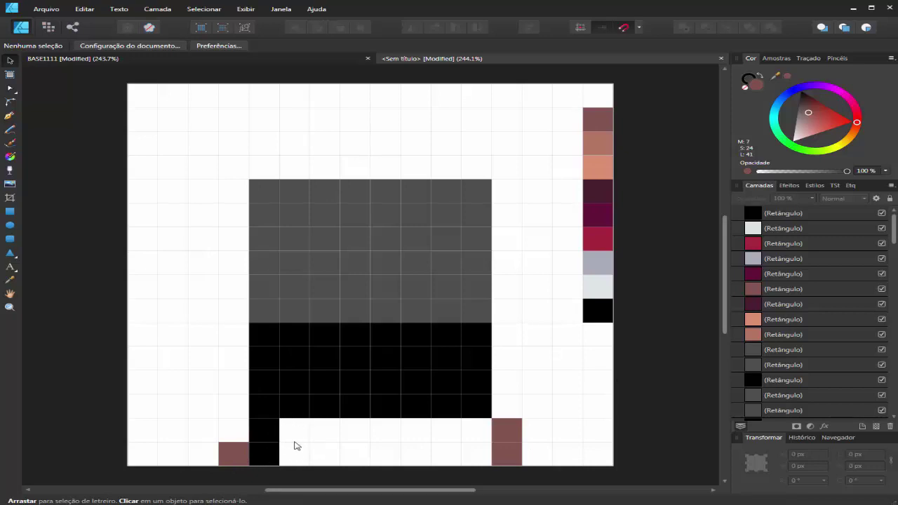
Step: Shift the left-leg square one cell right and recolour the left-leg squares dark maroon
click(261, 435)
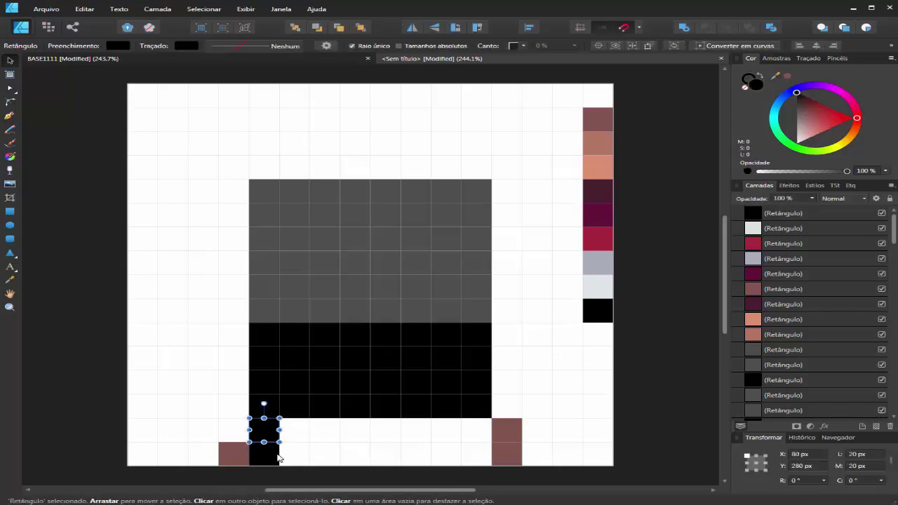
drag(267, 429, 297, 429)
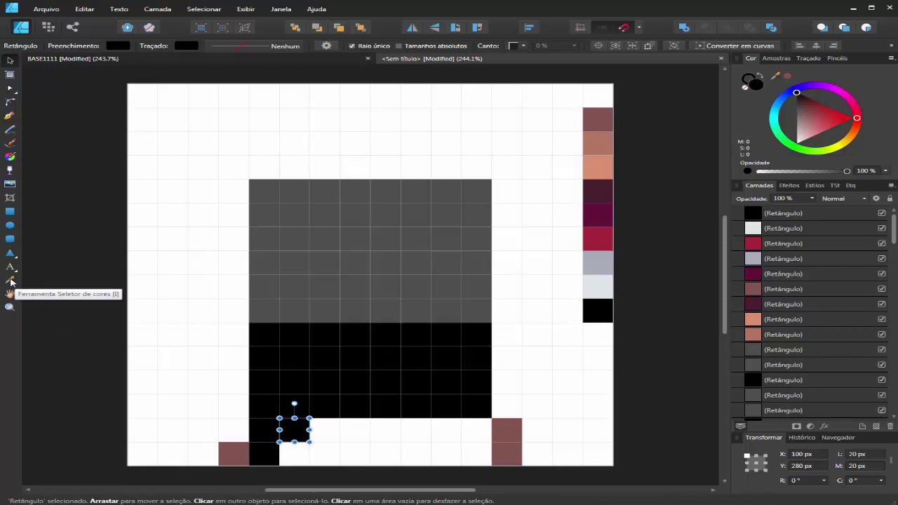
click(11, 282)
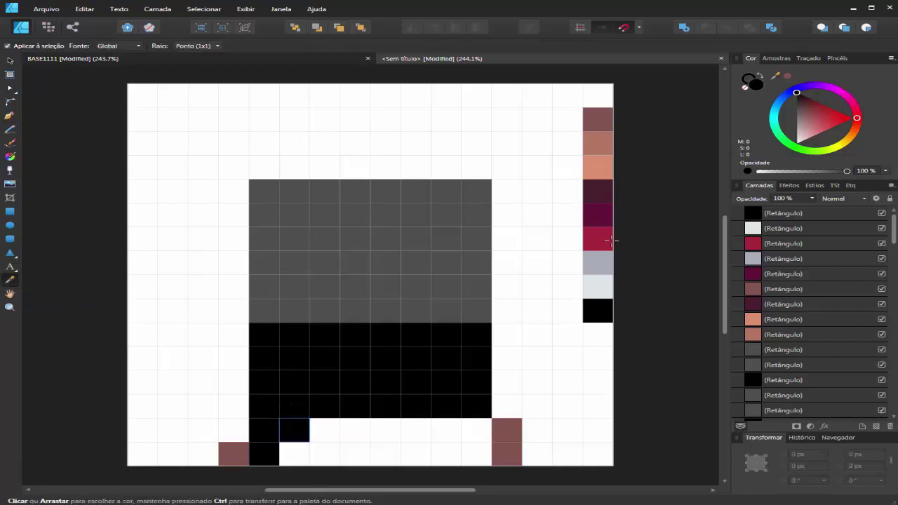
click(602, 196)
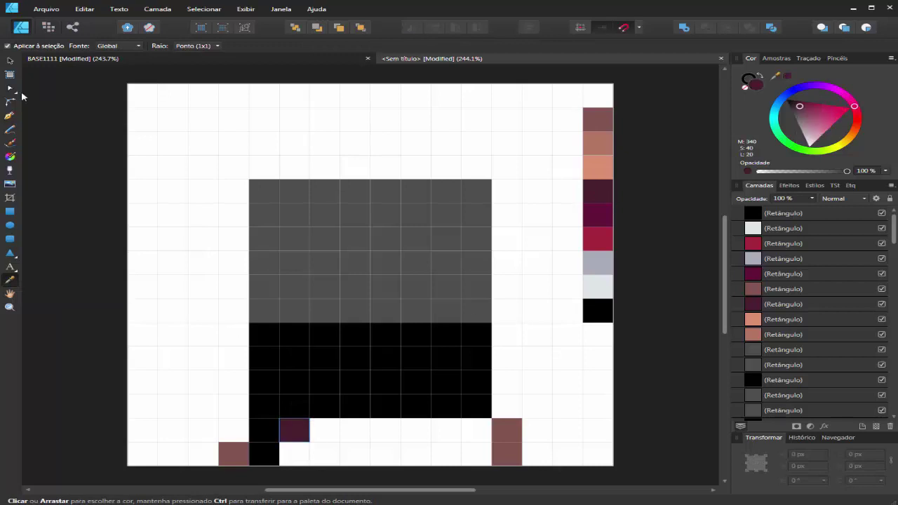
click(9, 60)
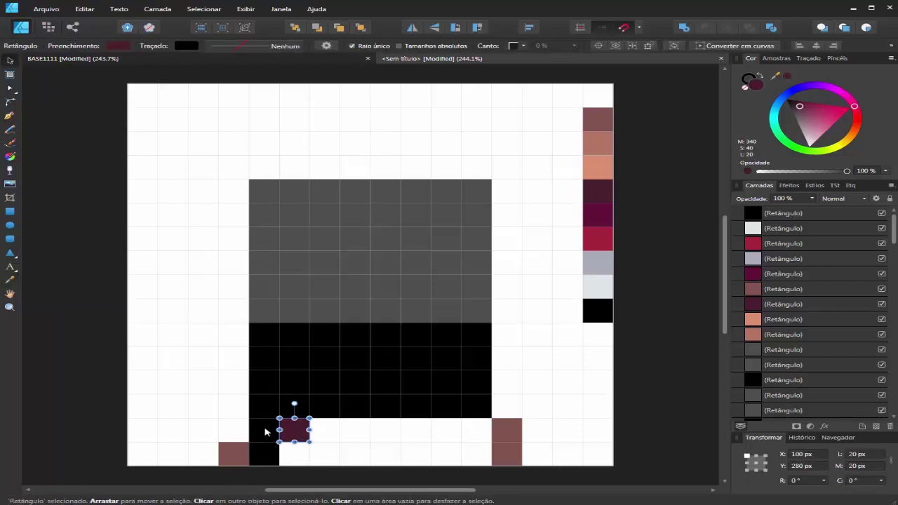
click(267, 431)
click(10, 279)
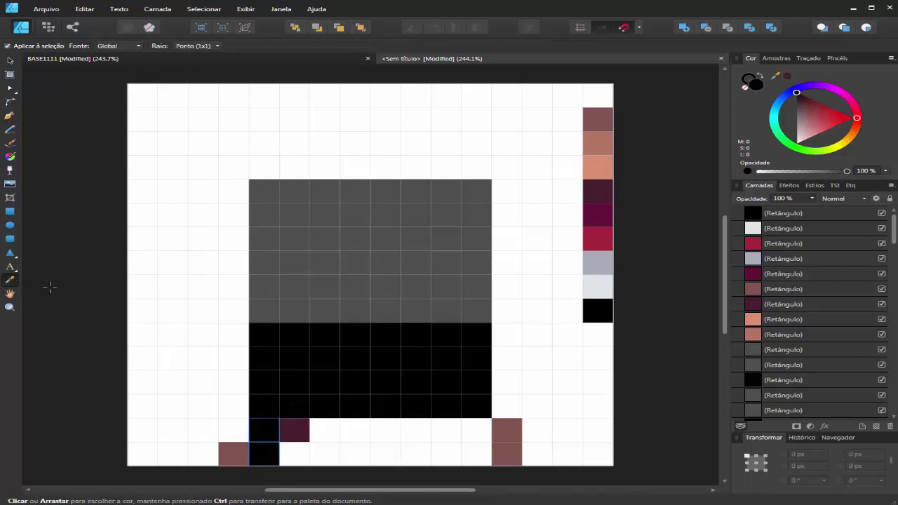
click(298, 436)
click(10, 60)
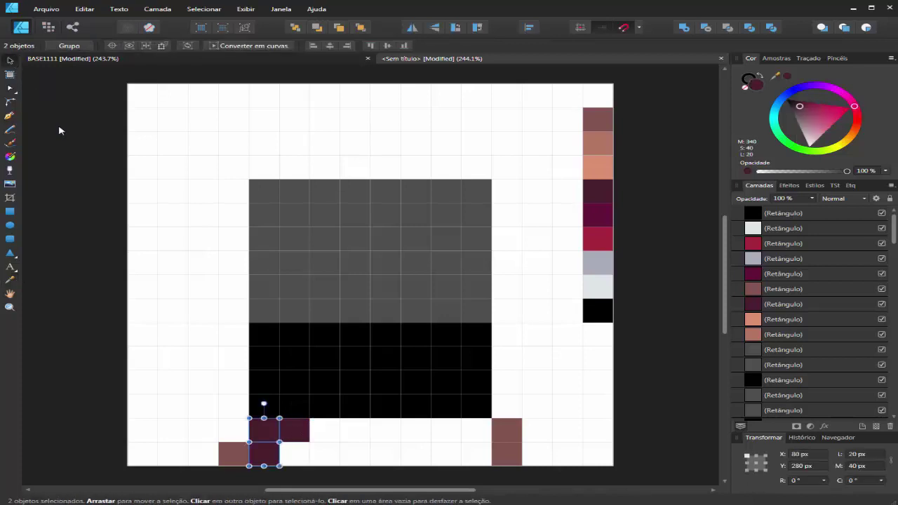
click(61, 131)
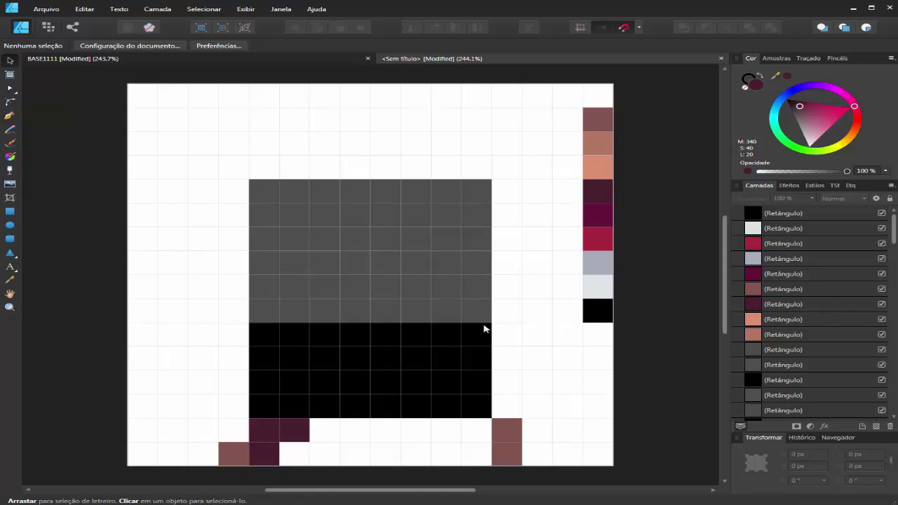
Step: Raise the grey block's top row one cell and colour it rose-brown from the top swatch
drag(105, 138, 539, 220)
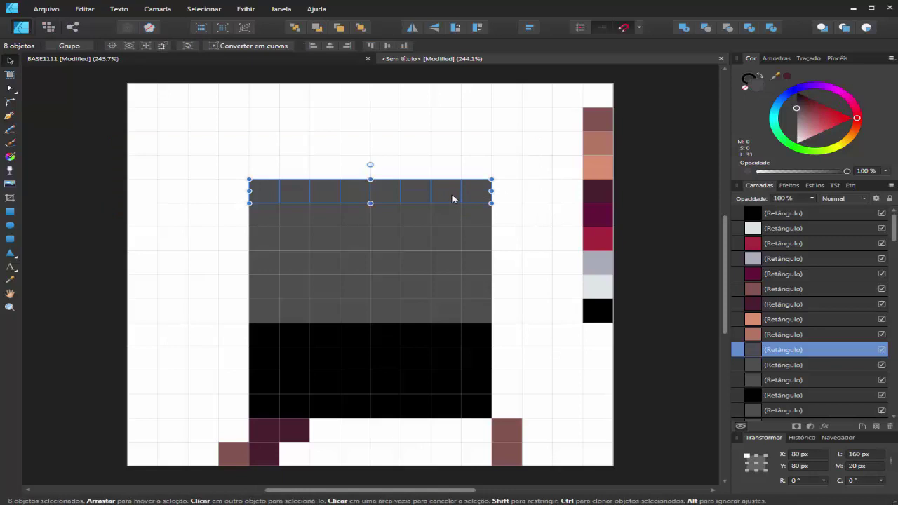
drag(453, 199, 454, 182)
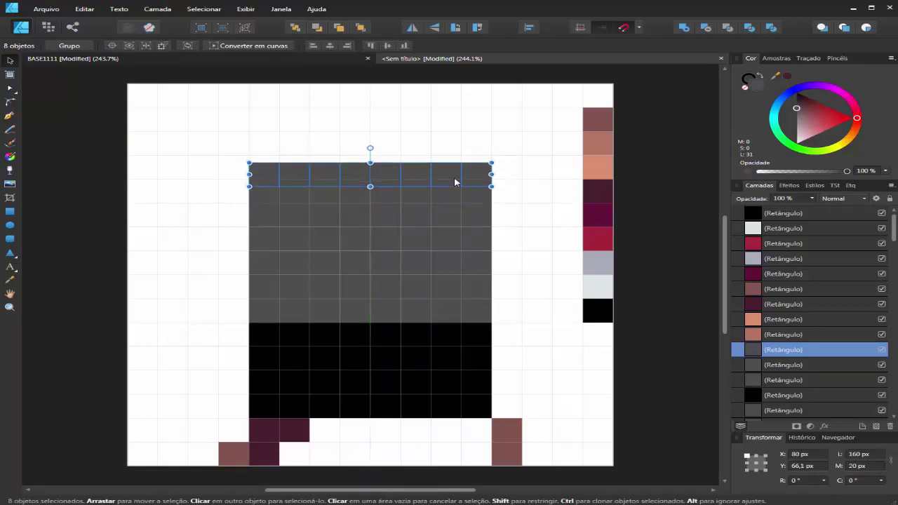
drag(454, 182, 455, 175)
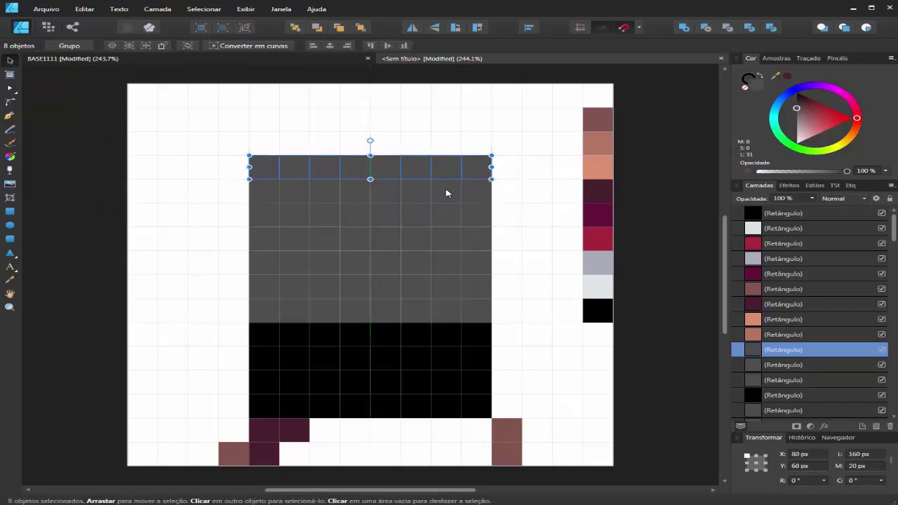
click(10, 281)
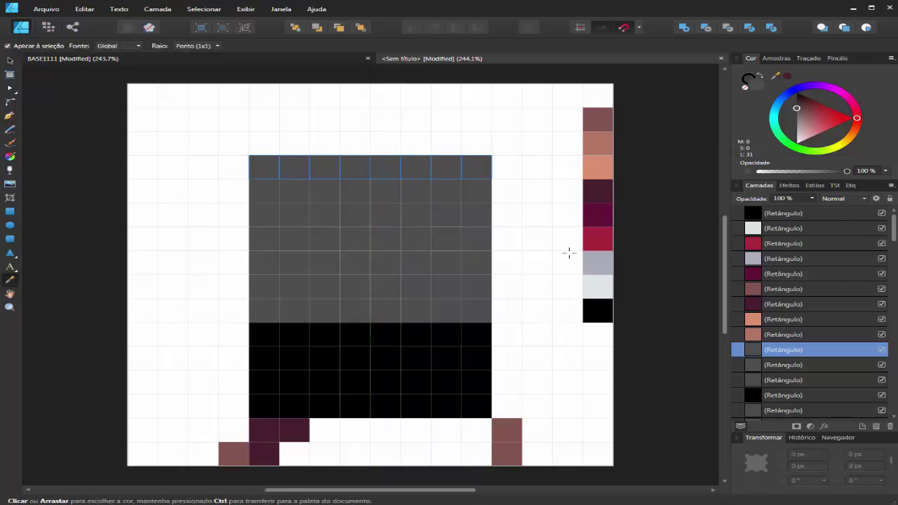
click(601, 115)
click(10, 61)
click(64, 141)
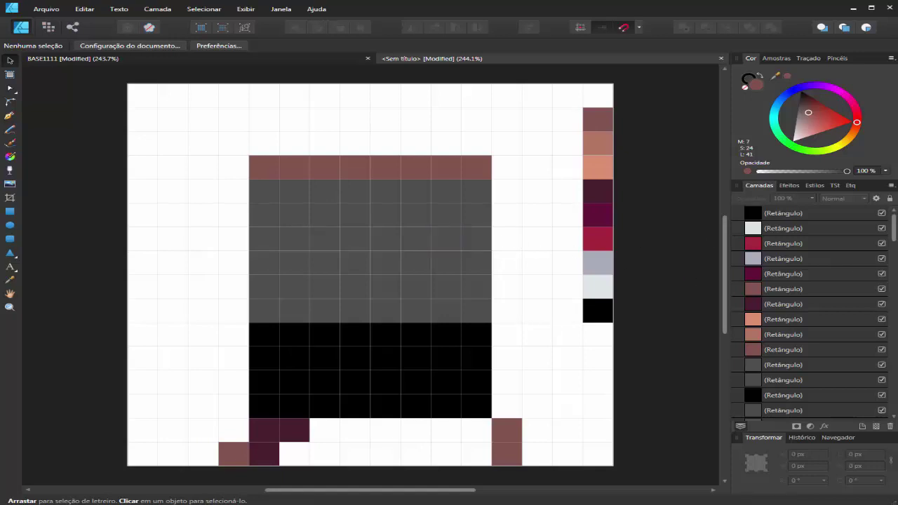
Step: Widen the rose-brown row by moving its end squares one cell outward on each side
click(265, 172)
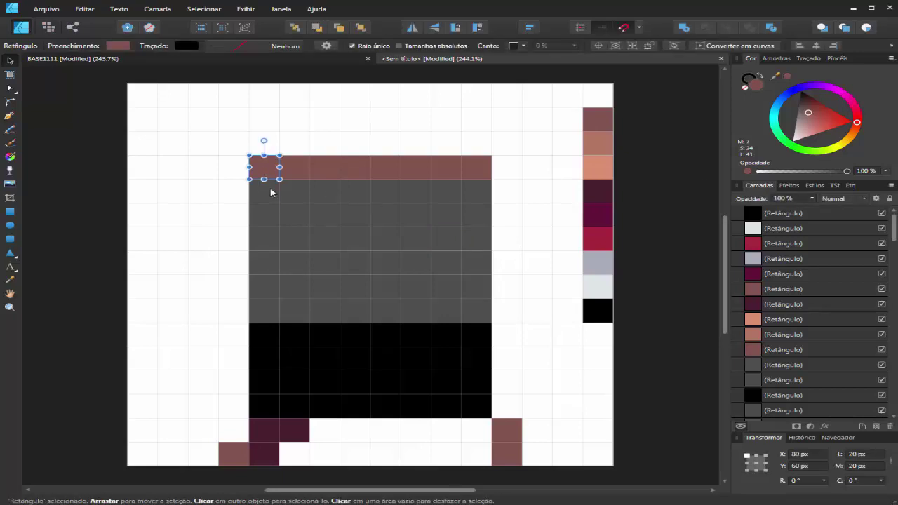
drag(269, 167, 239, 167)
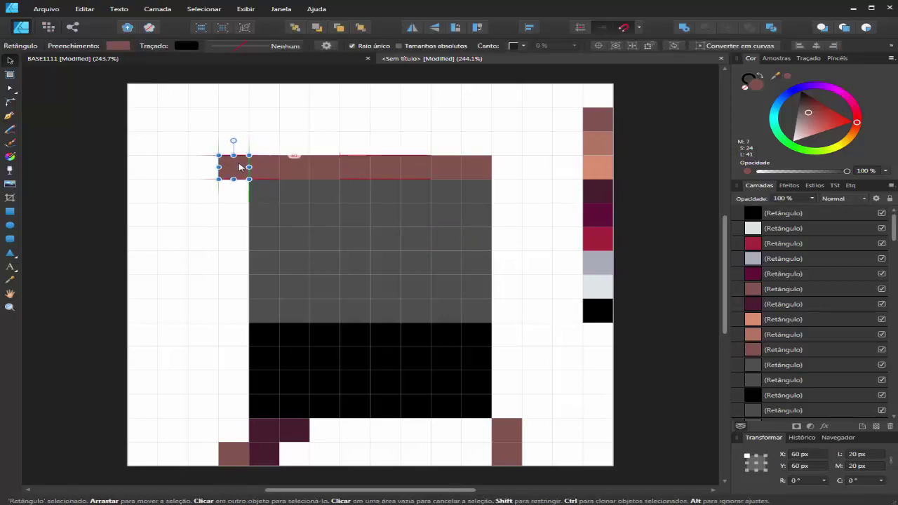
click(478, 171)
drag(483, 170, 510, 167)
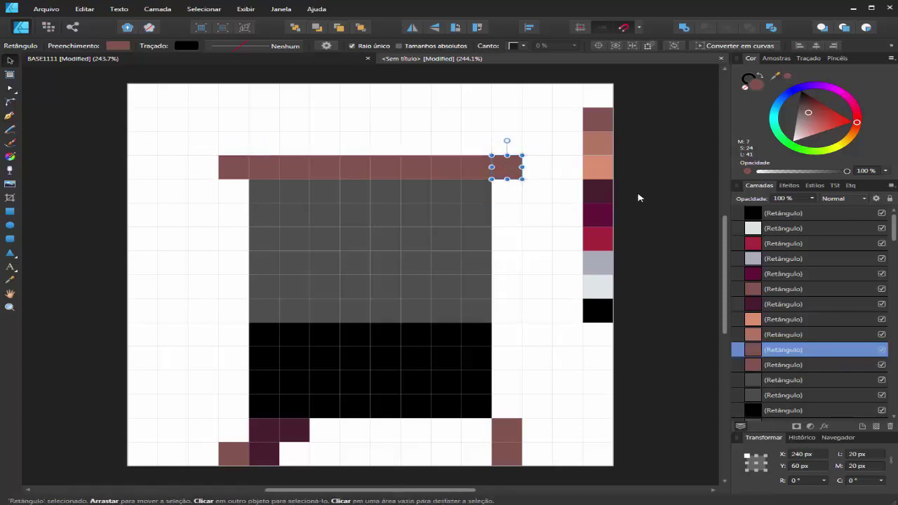
click(674, 280)
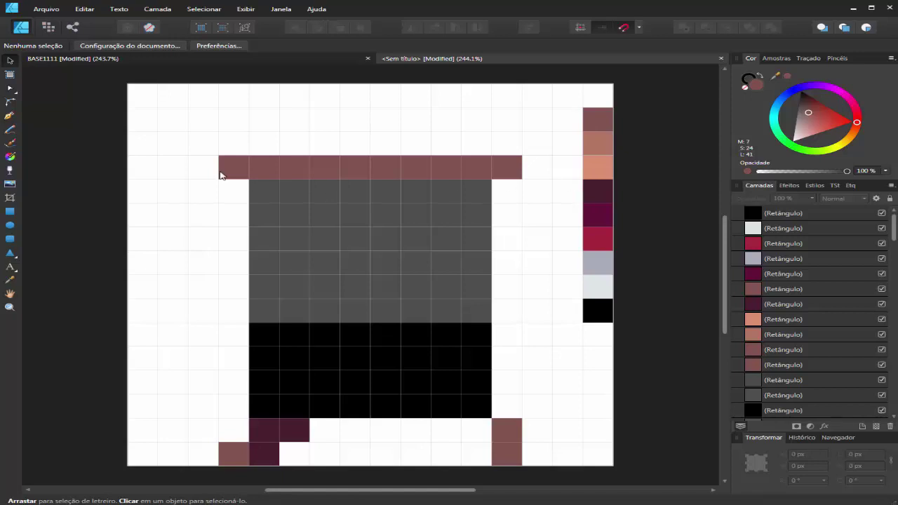
Step: Lift the hair row up one cell, dropping its two end squares back to the lower row
mouse_move(108, 134)
mouse_down()
mouse_move(265, 147)
mouse_move(550, 193)
mouse_up()
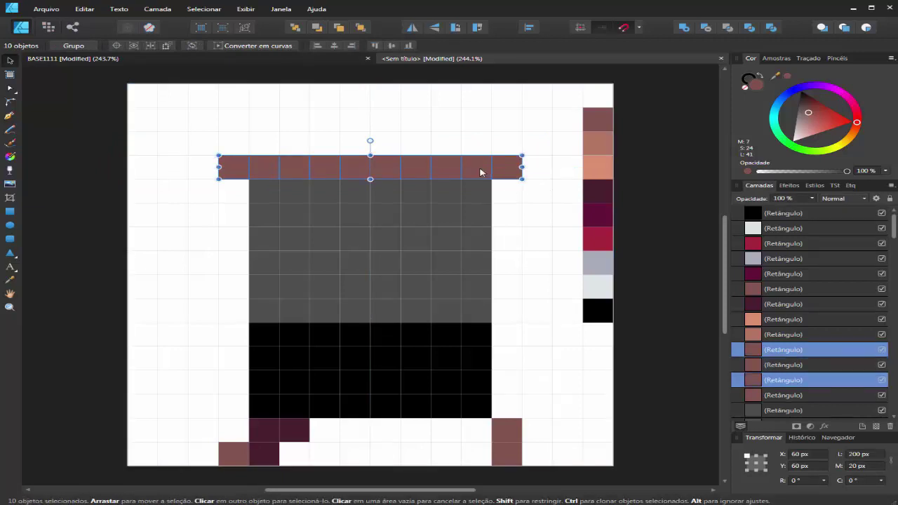
drag(482, 172, 482, 148)
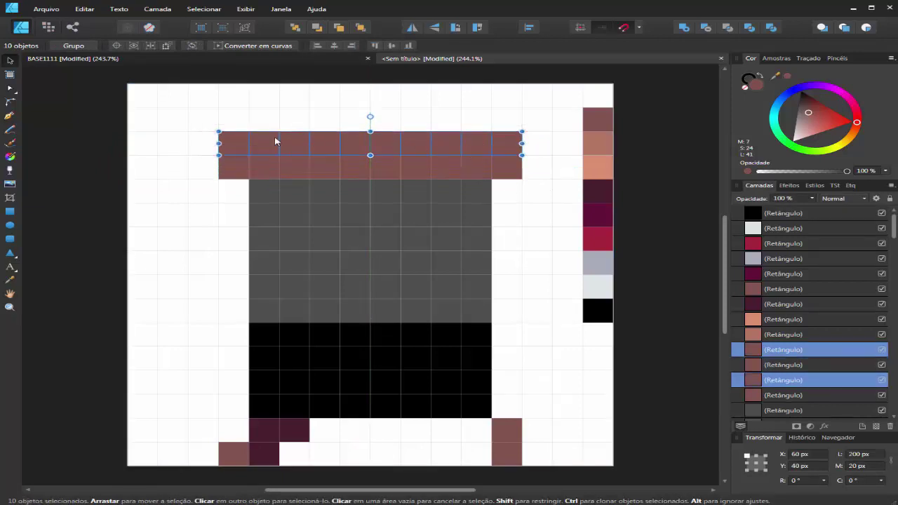
click(235, 145)
drag(248, 143, 248, 167)
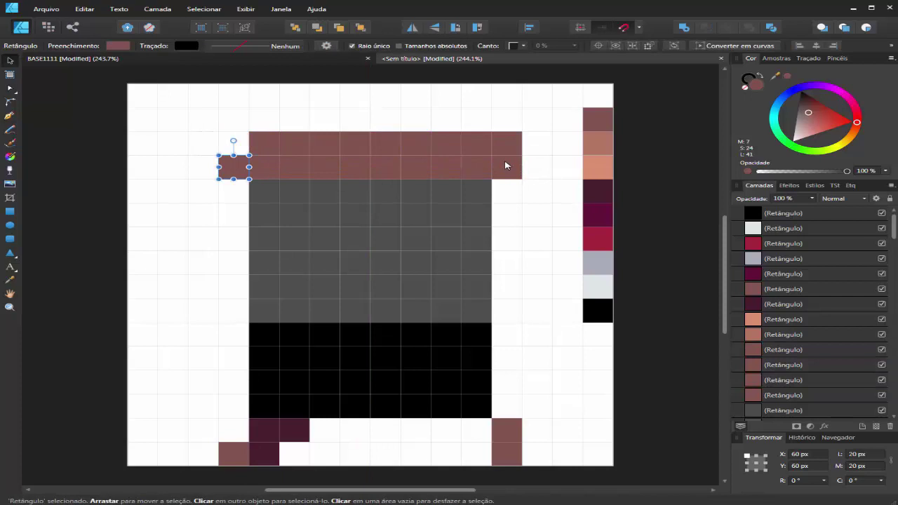
click(506, 143)
drag(507, 144, 506, 168)
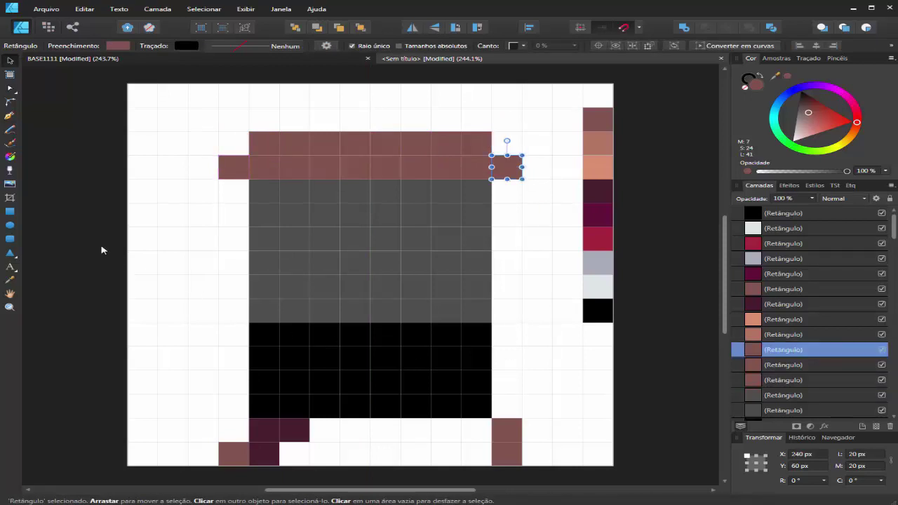
click(141, 351)
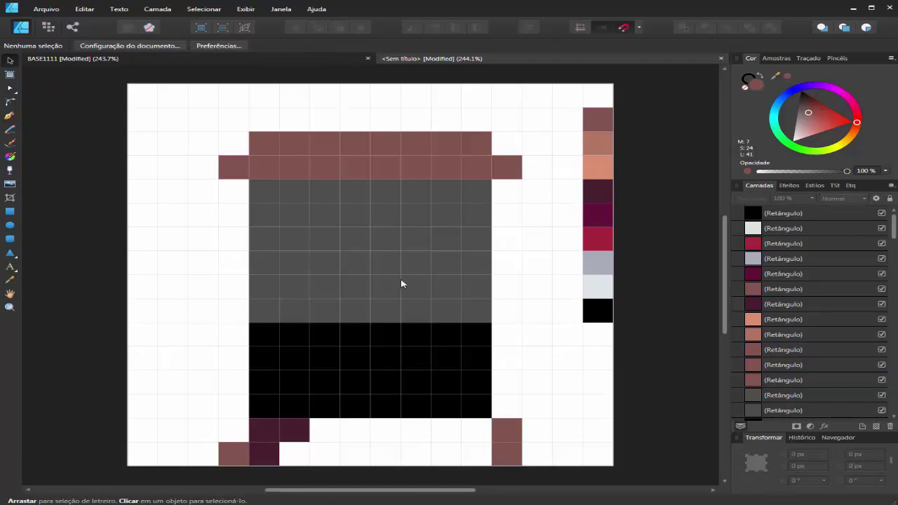
Step: Extend the top hair row one cell right and select the whole top row
click(484, 147)
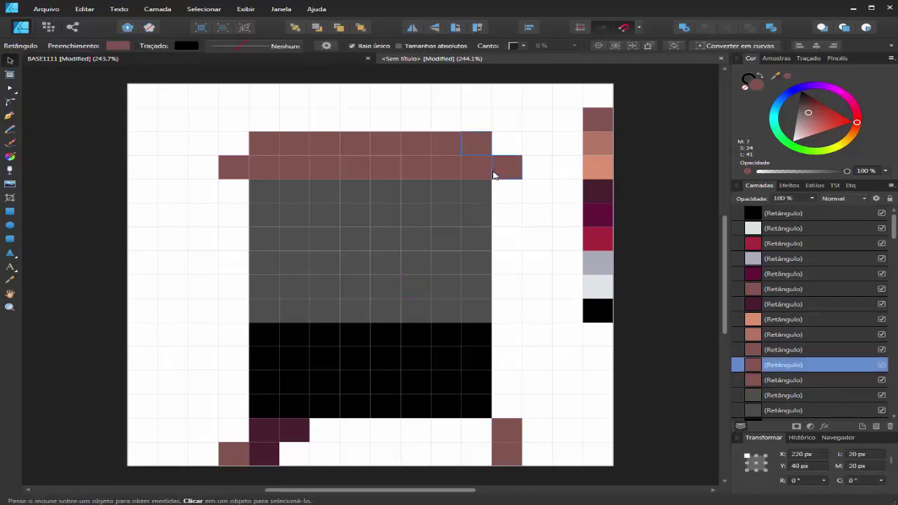
drag(483, 153, 512, 146)
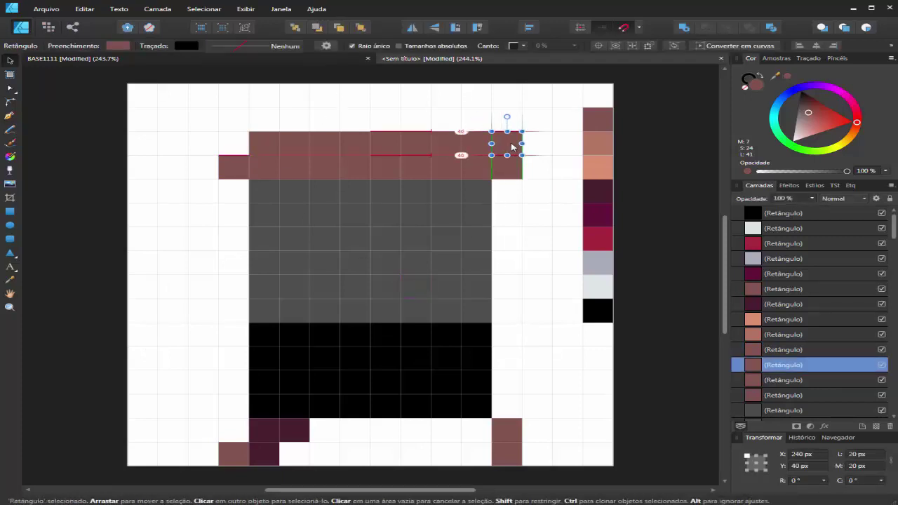
click(72, 219)
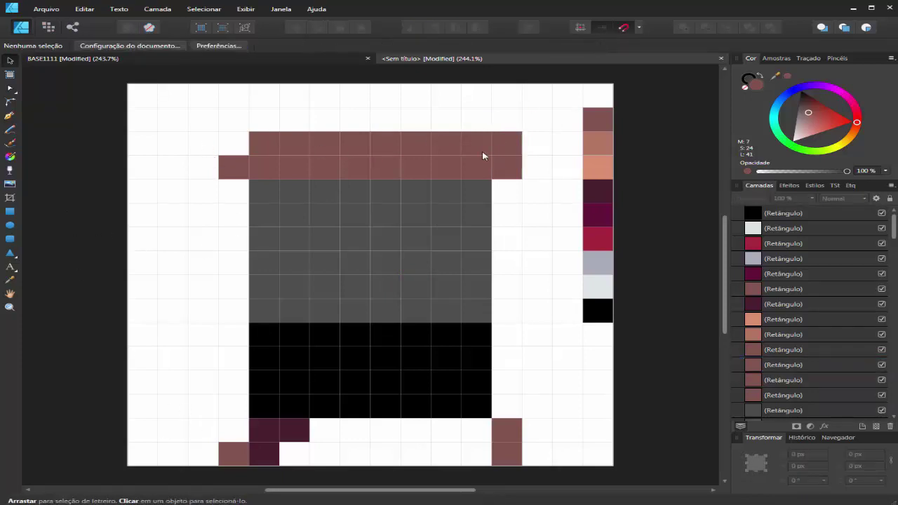
drag(102, 109, 547, 167)
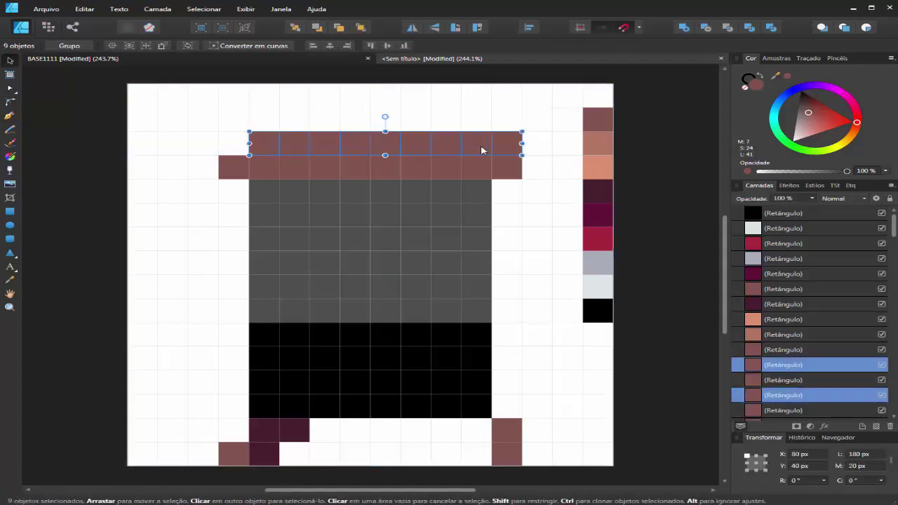
Step: Copy the top maroon row up one cell and drop its two end squares down a row, forming a seven-square top tier
drag(481, 147, 484, 127)
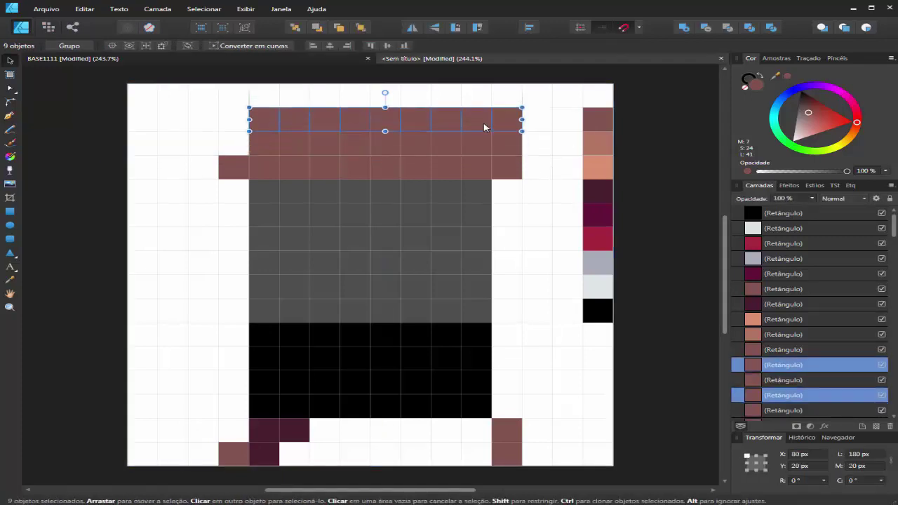
click(265, 118)
drag(267, 121, 267, 145)
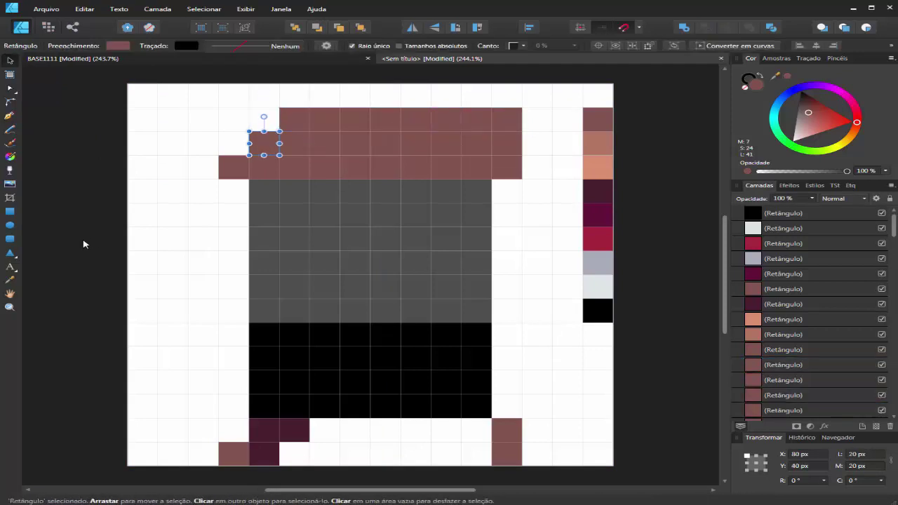
click(76, 297)
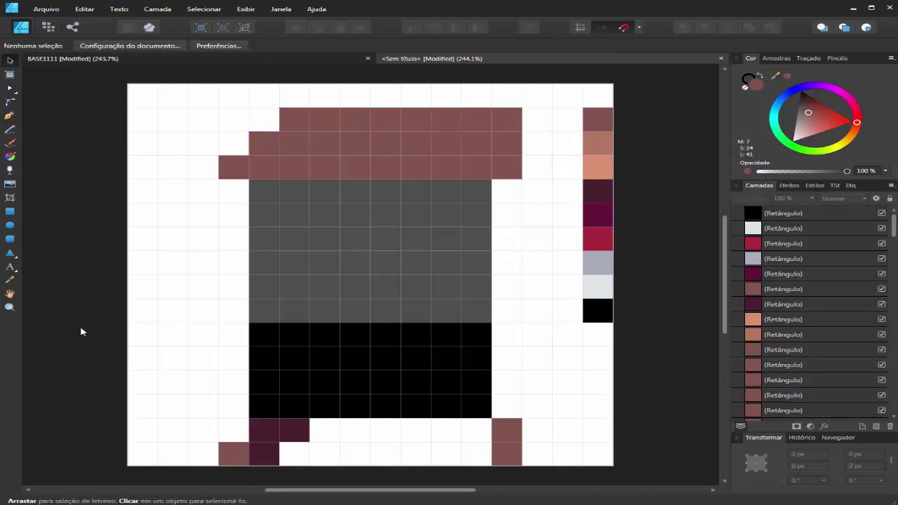
click(514, 124)
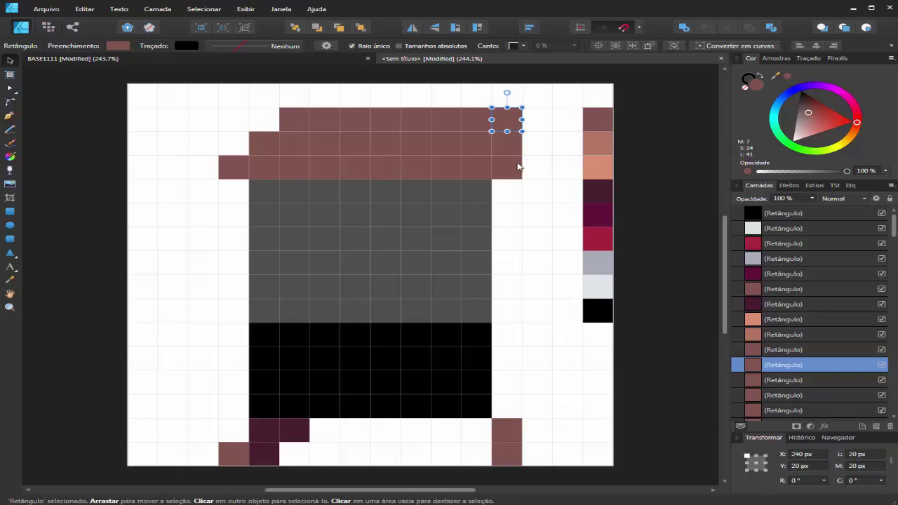
drag(515, 123, 515, 148)
click(83, 280)
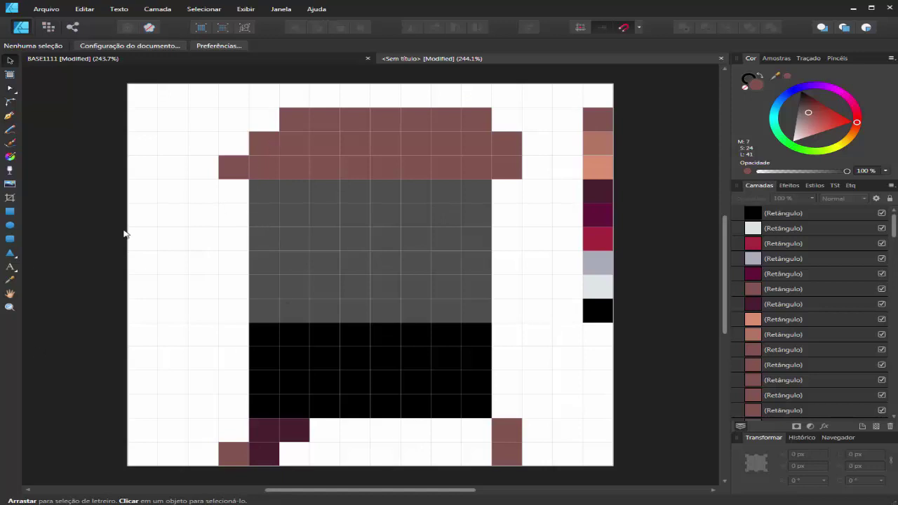
Step: Clone the leftmost hair square downward twice to hang a maroon column beside the face
click(234, 169)
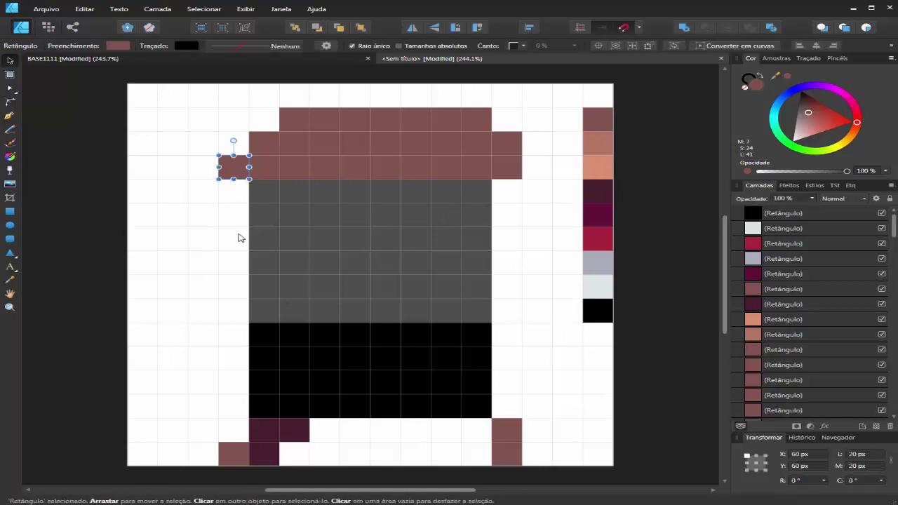
drag(233, 168, 234, 215)
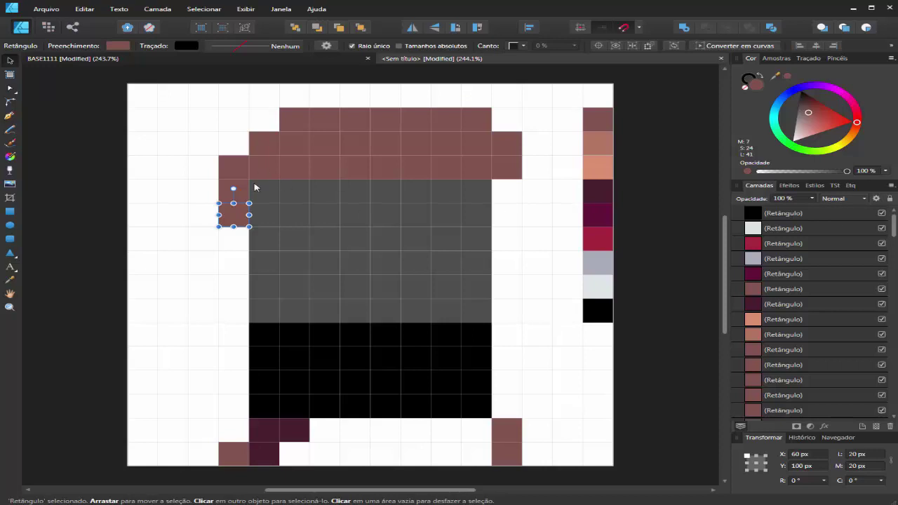
drag(234, 216, 242, 270)
click(89, 289)
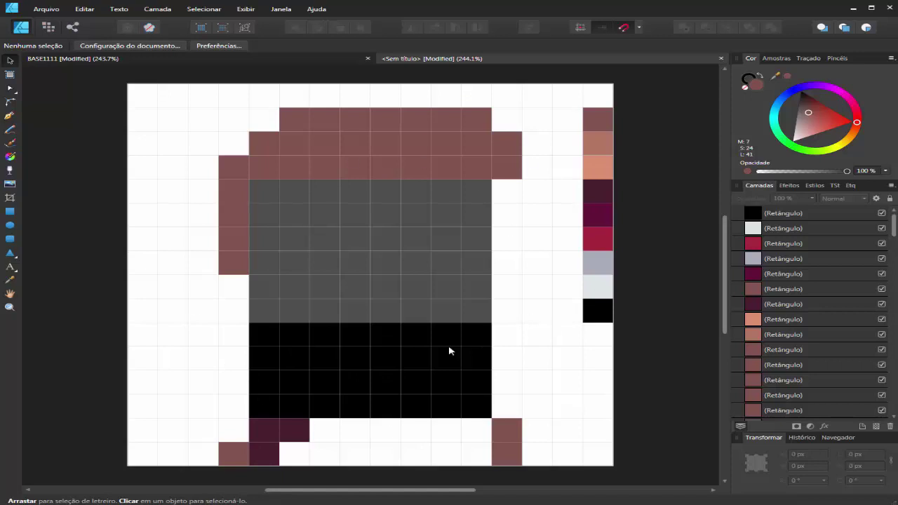
Step: Fill the whole grey face block with the salmon swatch colour
mouse_move(513, 185)
mouse_down()
mouse_move(300, 313)
mouse_move(249, 325)
mouse_up()
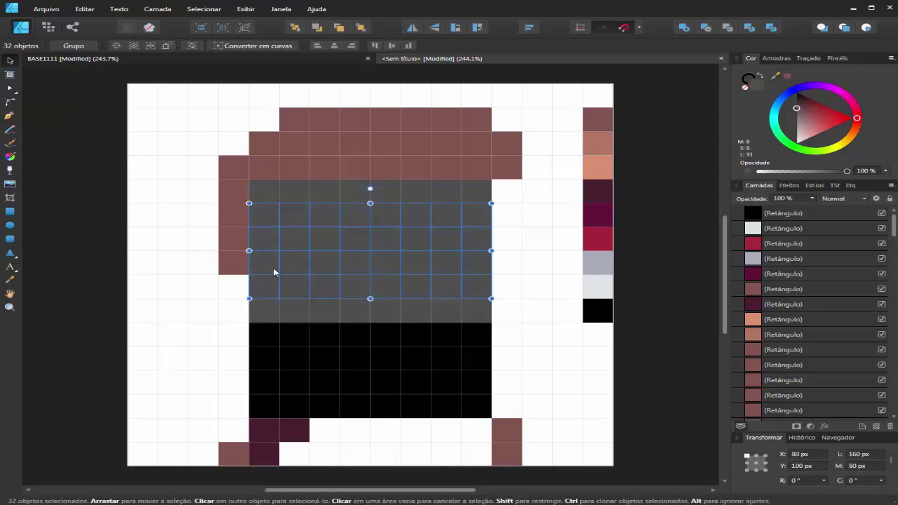
mouse_move(551, 178)
mouse_down()
mouse_move(273, 334)
mouse_move(239, 333)
mouse_up()
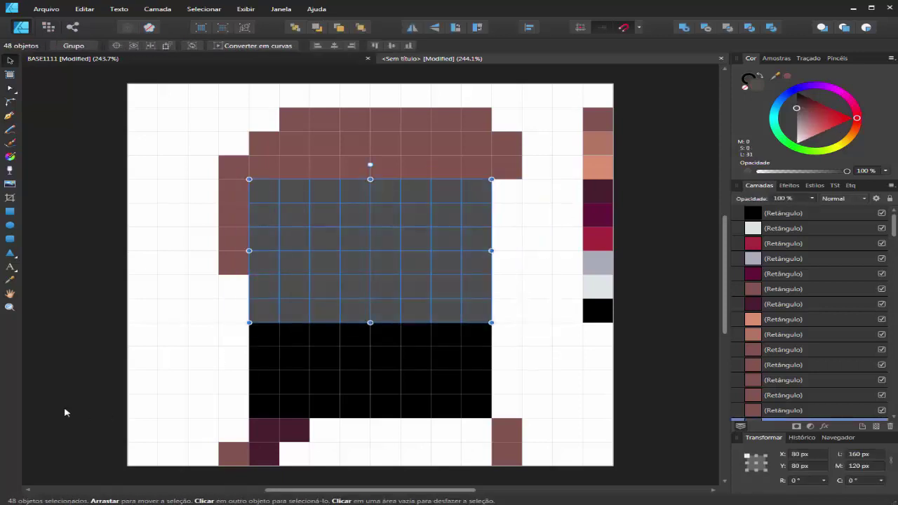
click(10, 280)
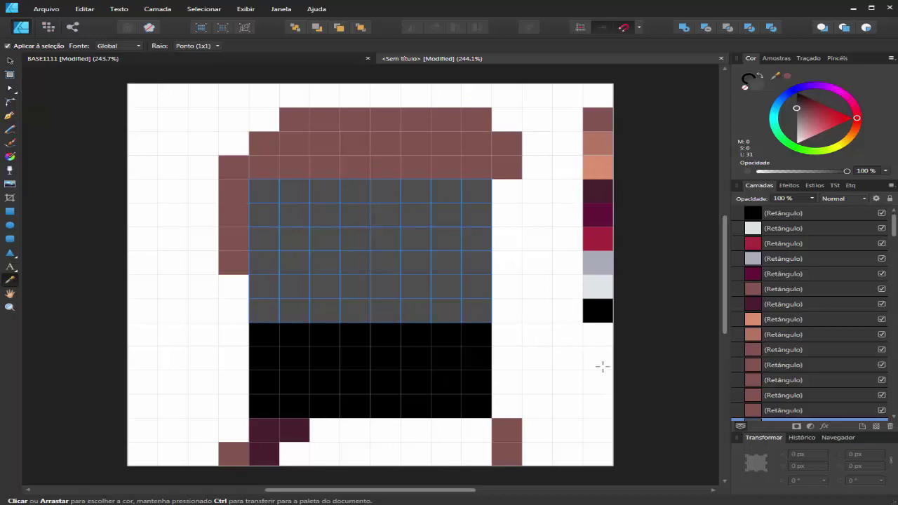
click(603, 171)
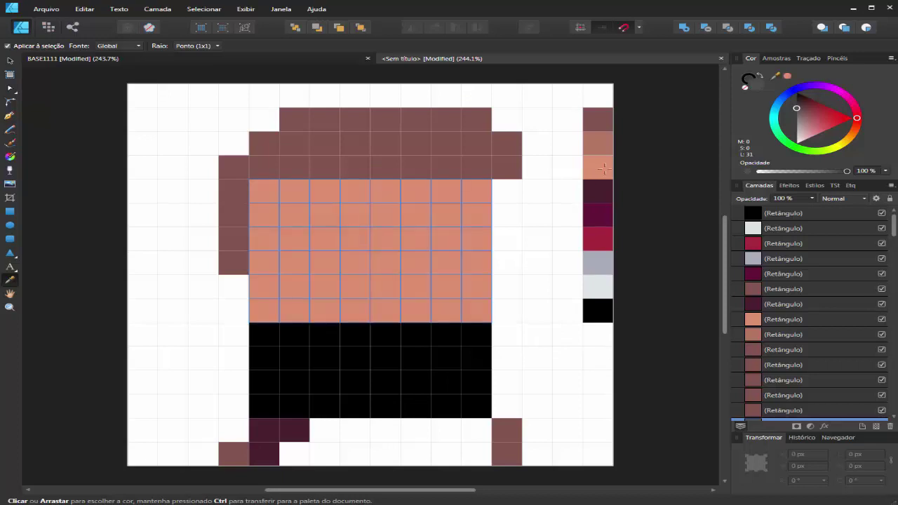
click(10, 61)
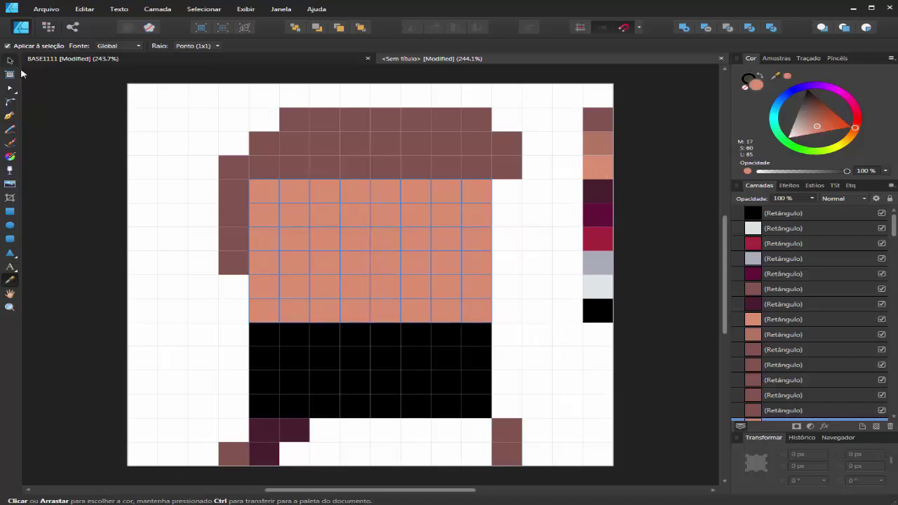
click(60, 194)
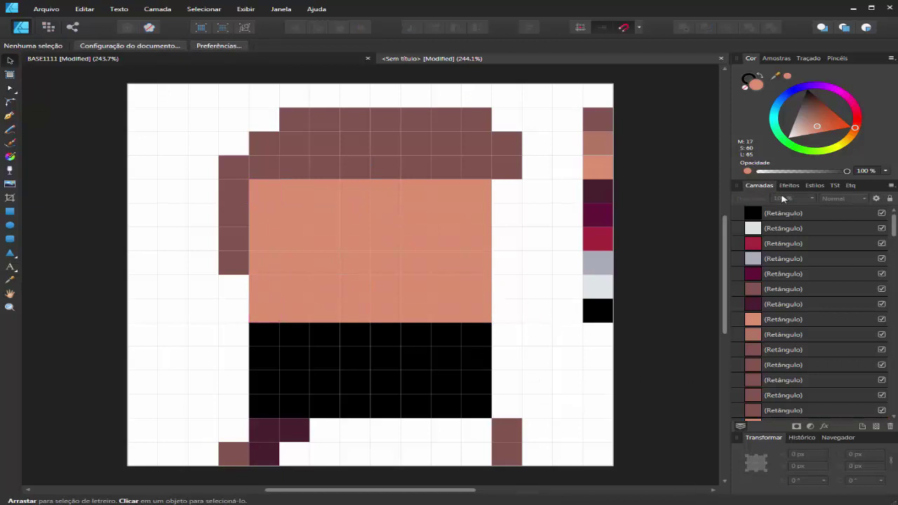
Step: Lighten the skin tone on the colour wheel and apply pale pink to the face squares
click(812, 129)
mouse_move(811, 130)
mouse_down()
mouse_move(796, 135)
mouse_move(807, 127)
mouse_up()
drag(531, 186, 466, 288)
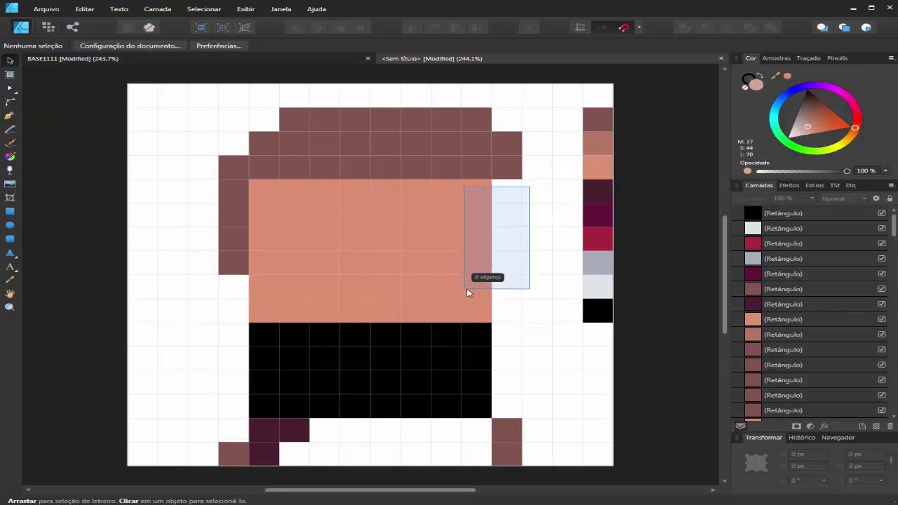
drag(546, 180, 235, 332)
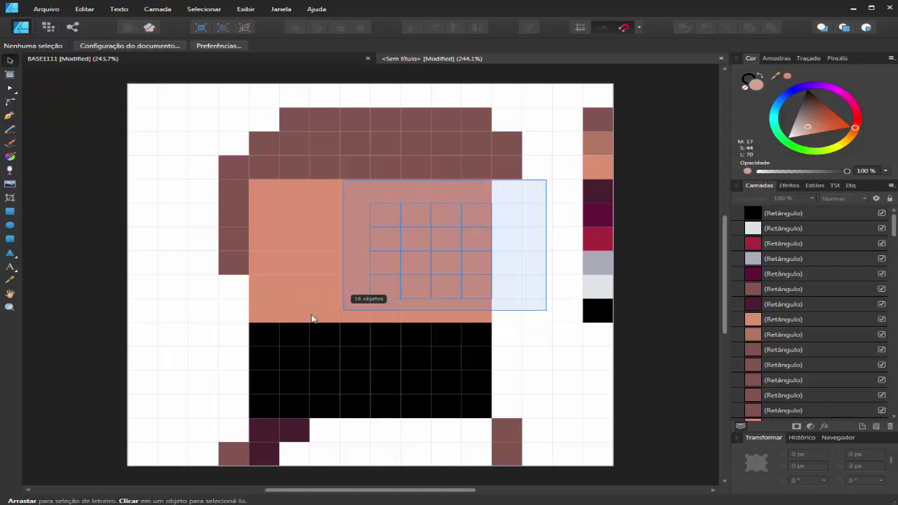
drag(817, 130, 802, 139)
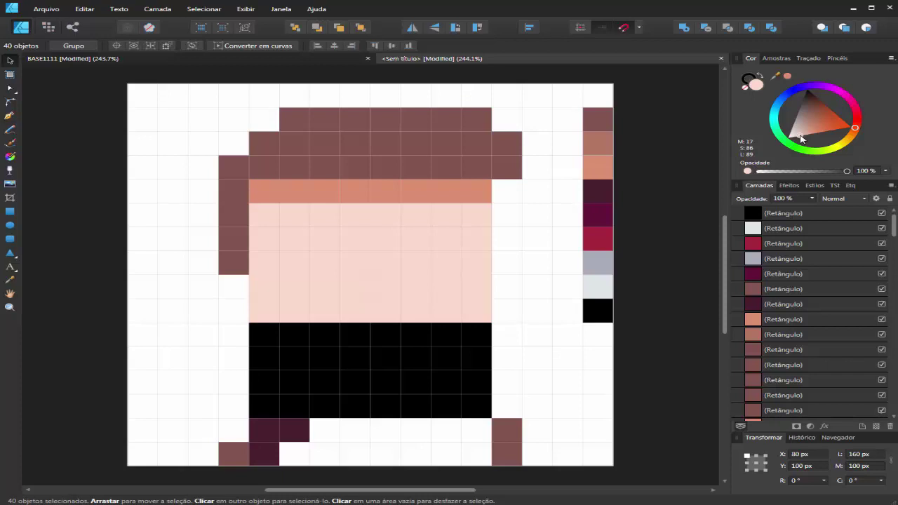
Step: Recolour the eight salmon squares of the top face row to the pale face pink
click(477, 192)
shift+click(443, 193)
shift+click(415, 192)
shift+click(386, 192)
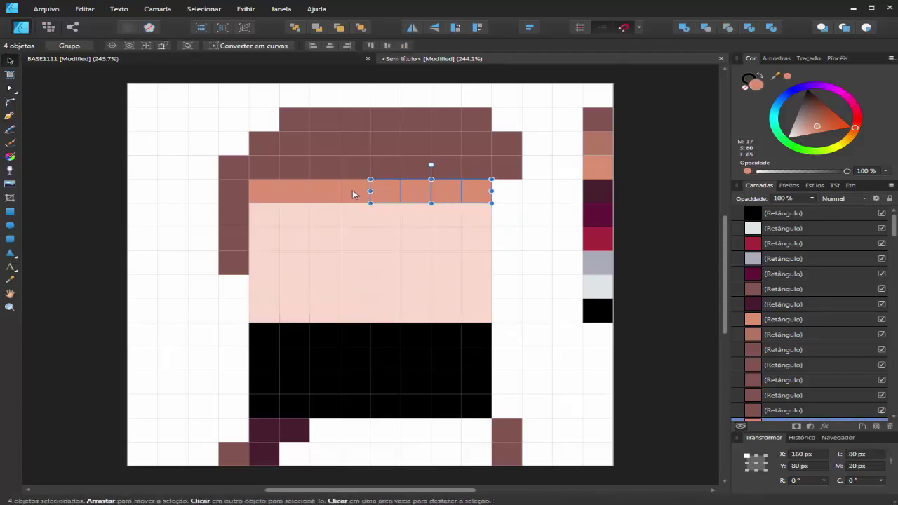
shift+click(355, 193)
shift+click(324, 191)
shift+click(295, 192)
shift+click(264, 192)
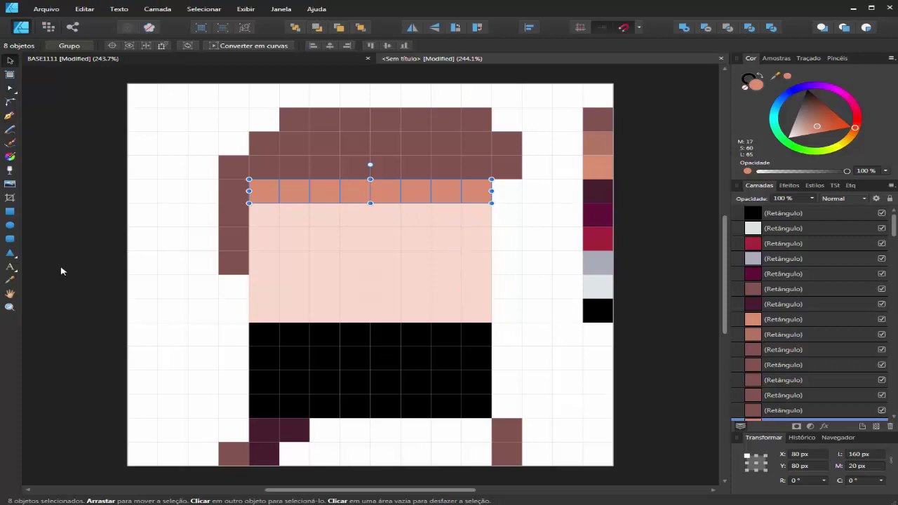
click(9, 280)
click(331, 262)
click(9, 61)
click(73, 189)
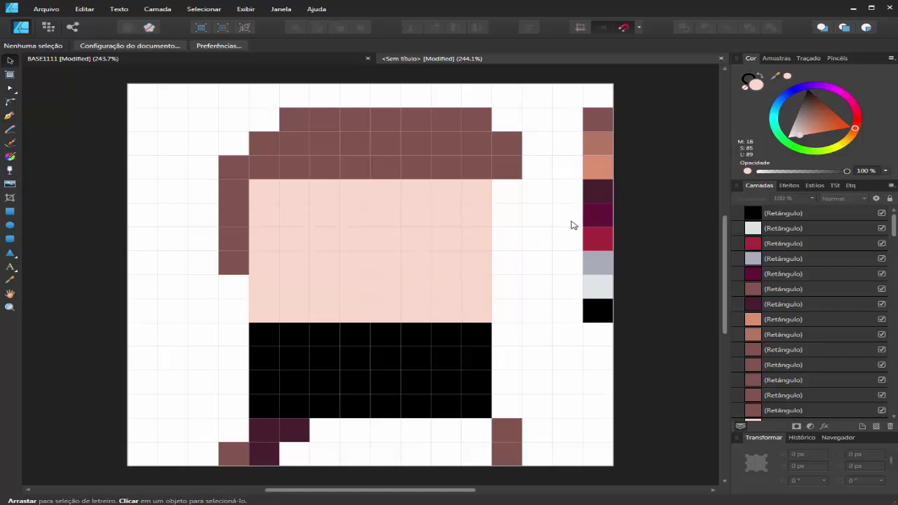
Step: Restore the colour swatch column beside the drawing after an accidental undo
key(ctrl+z)
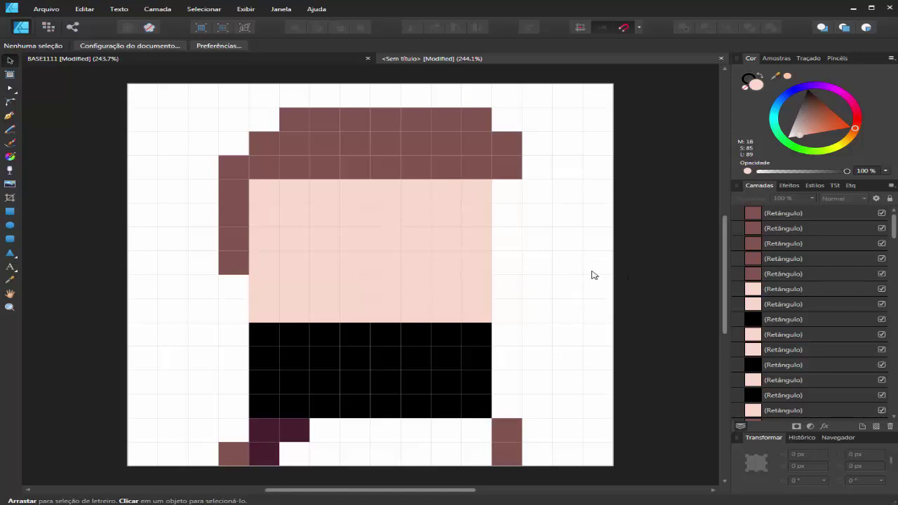
key(ctrl+shift+z)
key(ctrl+d)
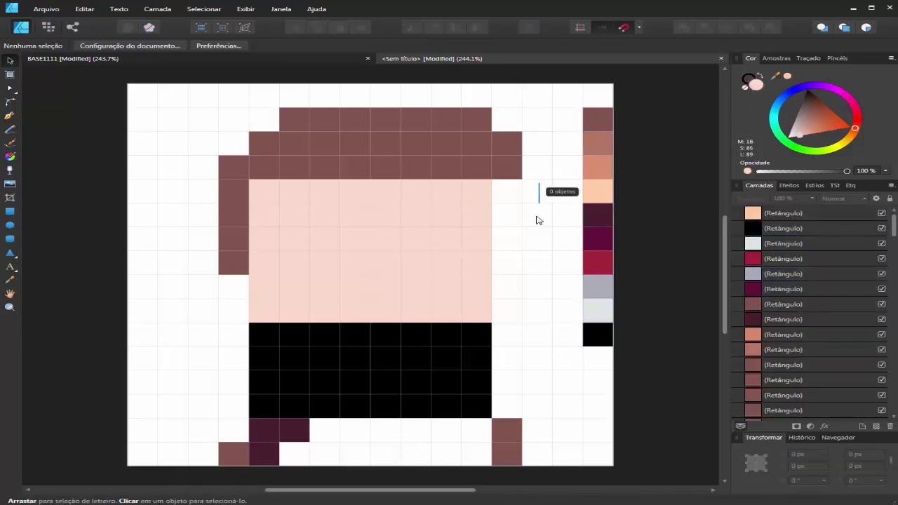
Step: Recolour all the pale pink face cells with the peach swatch
drag(539, 183, 287, 324)
drag(547, 179, 247, 331)
click(10, 279)
click(600, 195)
click(10, 61)
click(113, 156)
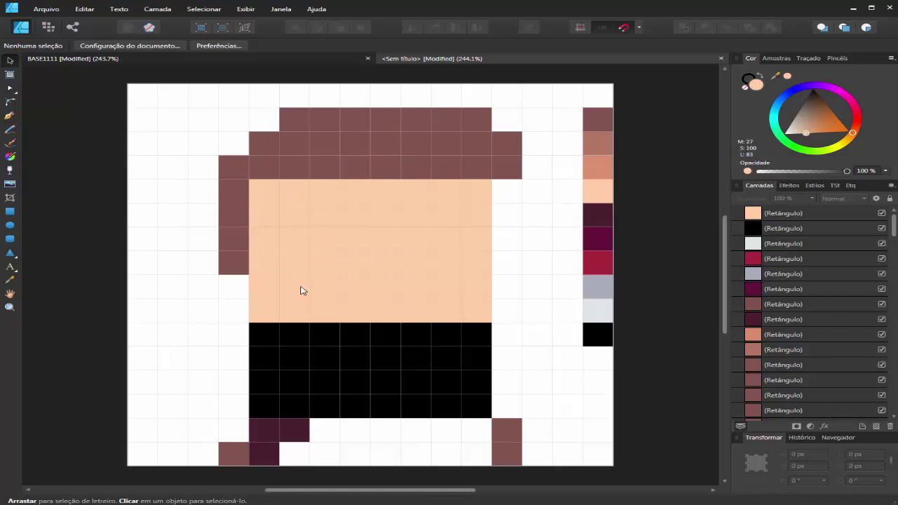
Step: Paint the two top-left face cells and the two cells below them hair brown
click(261, 200)
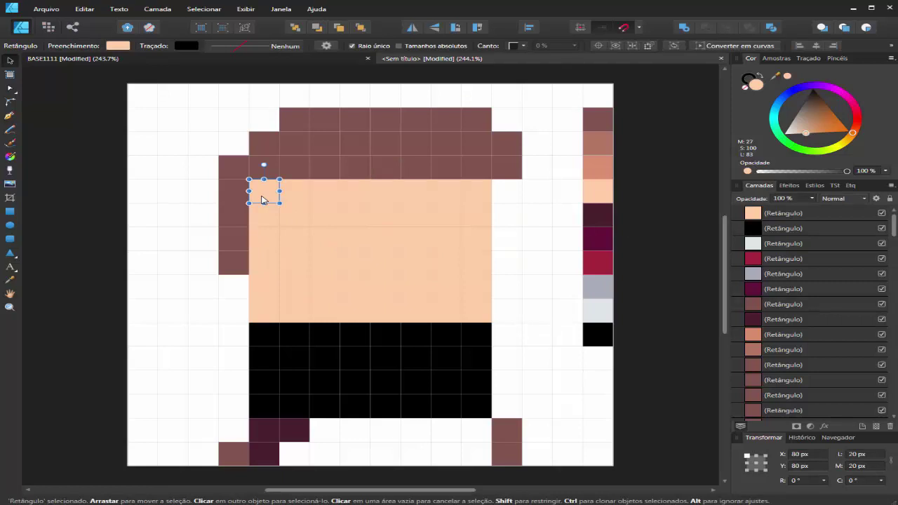
shift+click(296, 199)
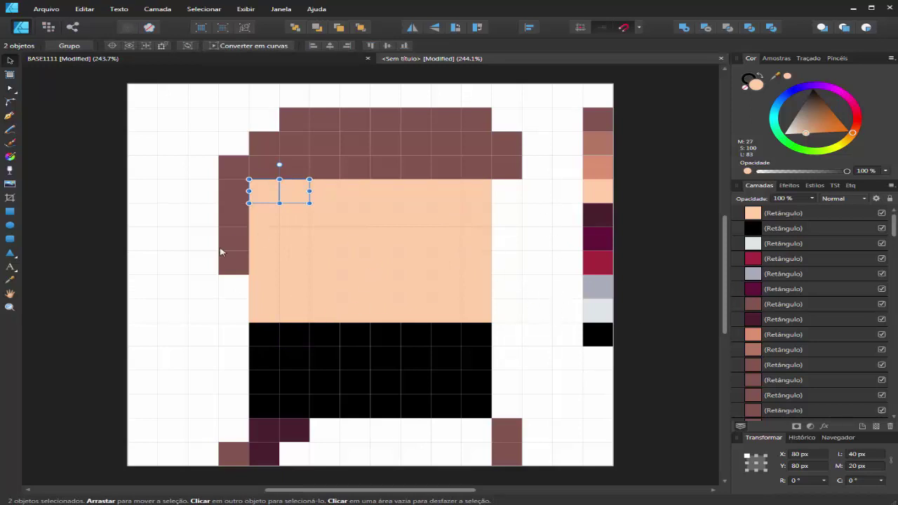
click(9, 280)
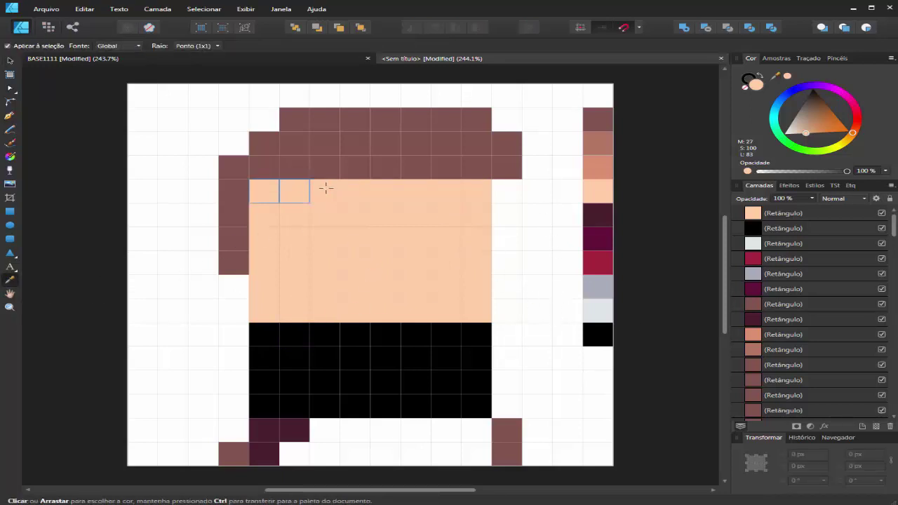
click(231, 192)
click(10, 60)
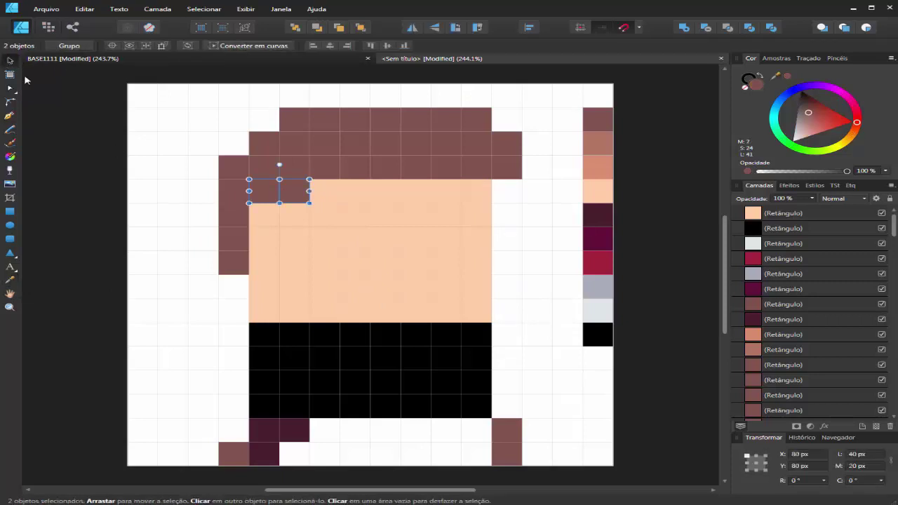
click(169, 278)
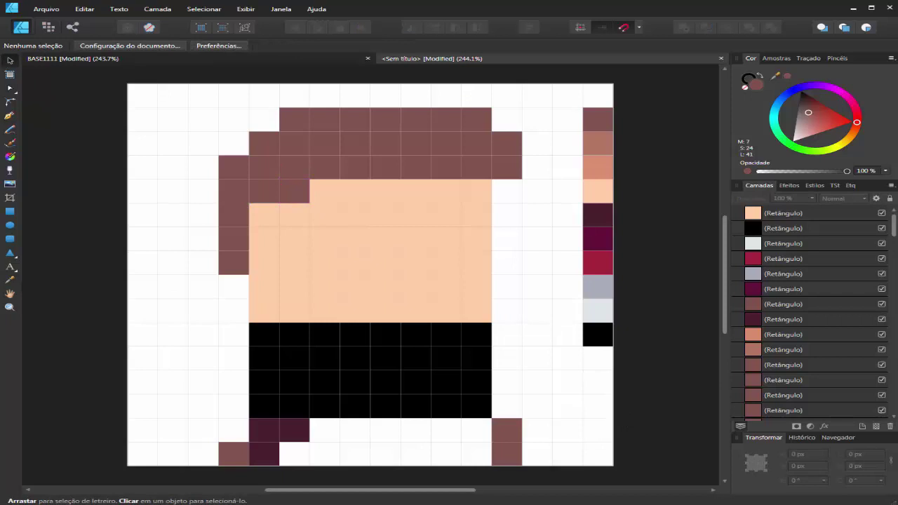
drag(301, 215, 267, 227)
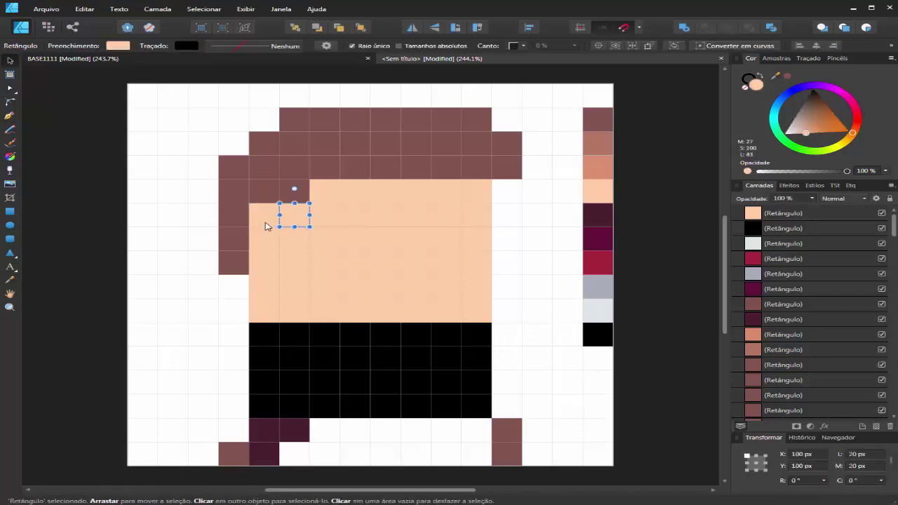
click(10, 279)
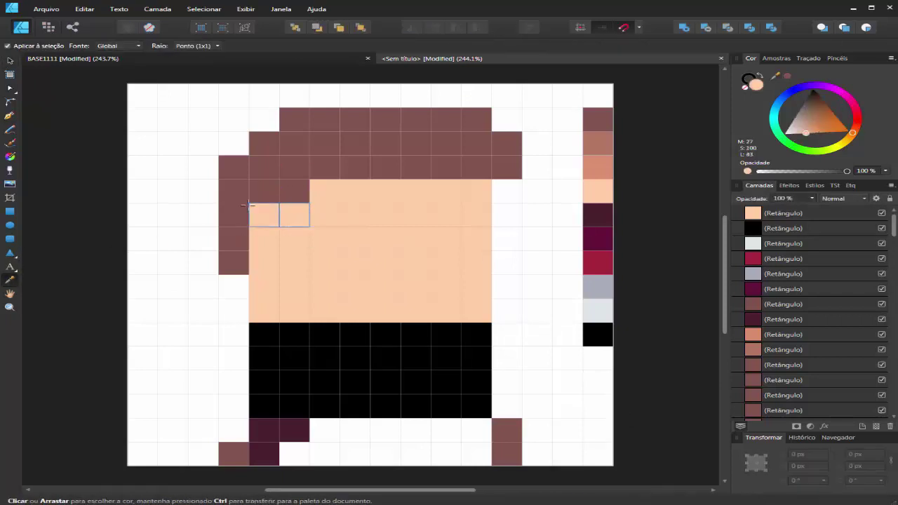
click(10, 60)
click(112, 219)
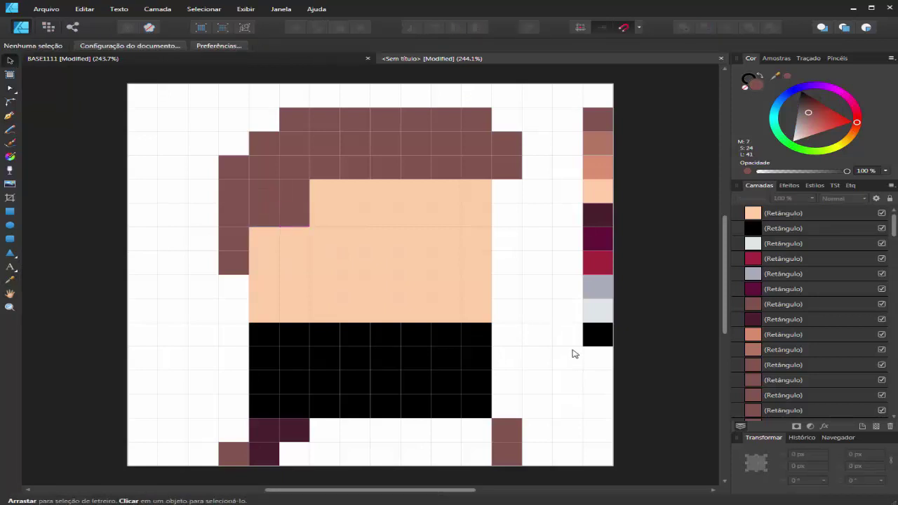
Step: Extend the hair brown down three cells along the face's left edge
click(265, 240)
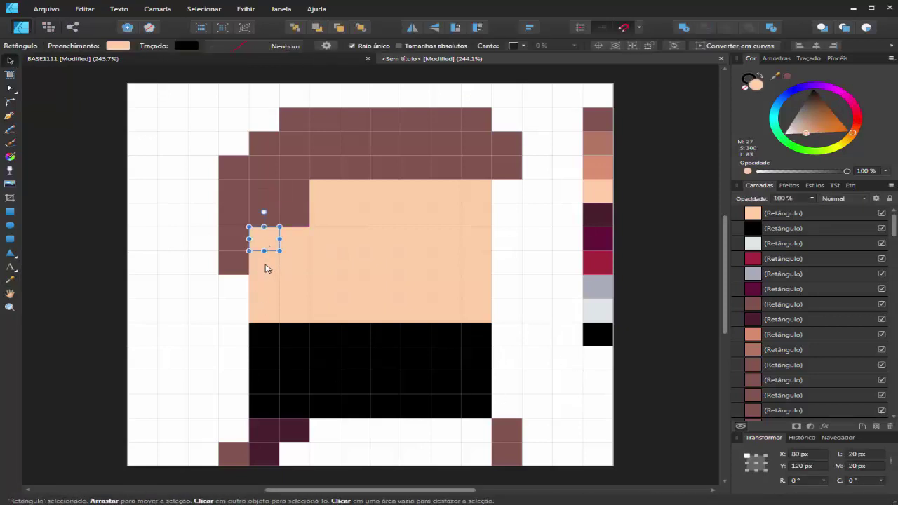
shift+click(267, 263)
shift+click(266, 287)
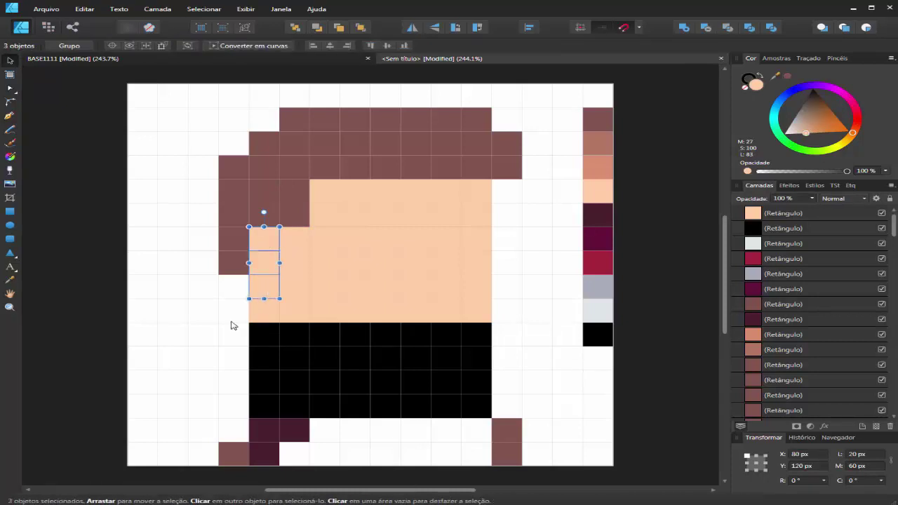
click(10, 281)
click(229, 216)
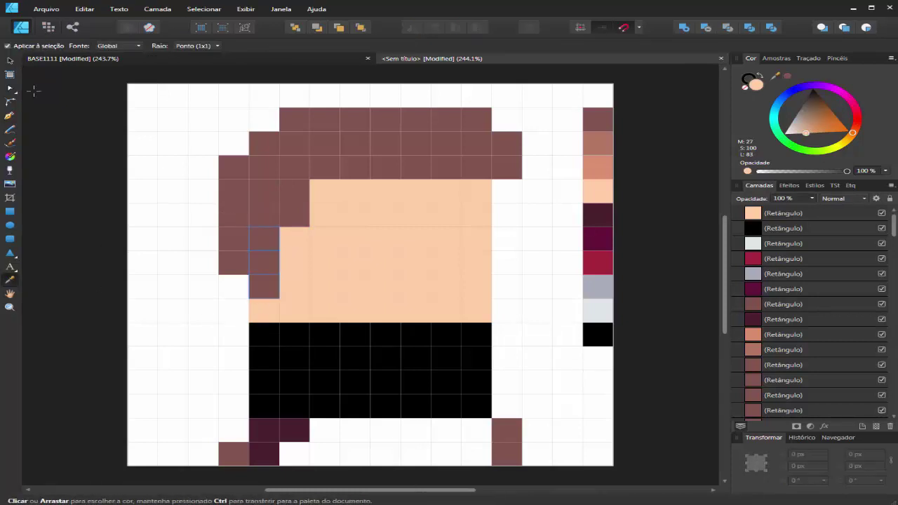
click(10, 61)
click(76, 110)
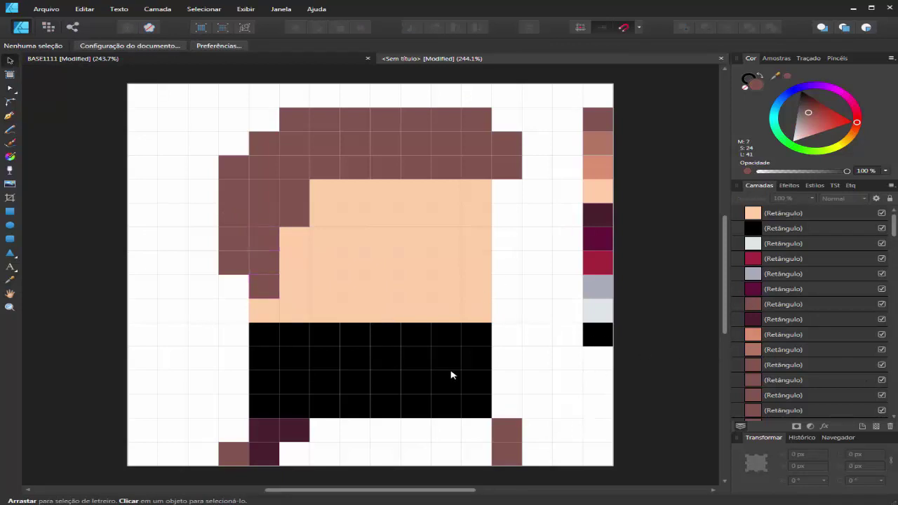
Step: Paint a left and a right face cell on the same row dark maroon as eyes
click(333, 240)
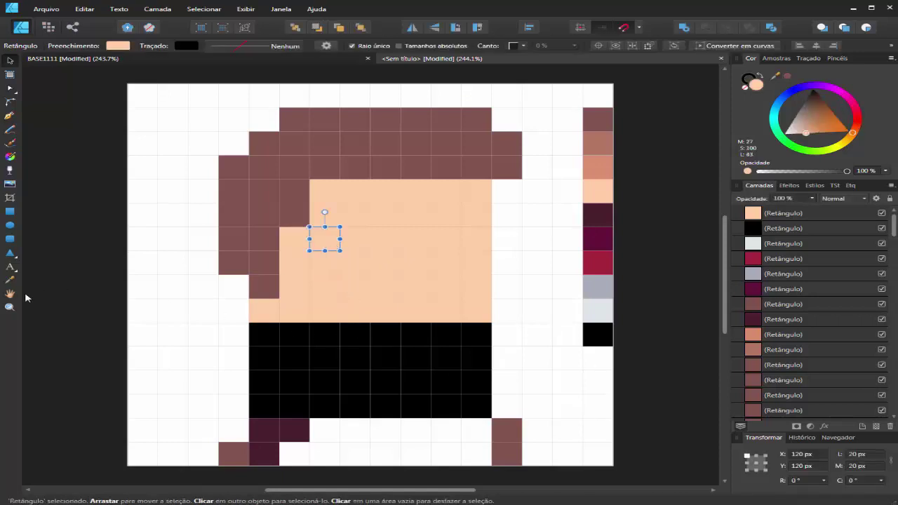
click(10, 280)
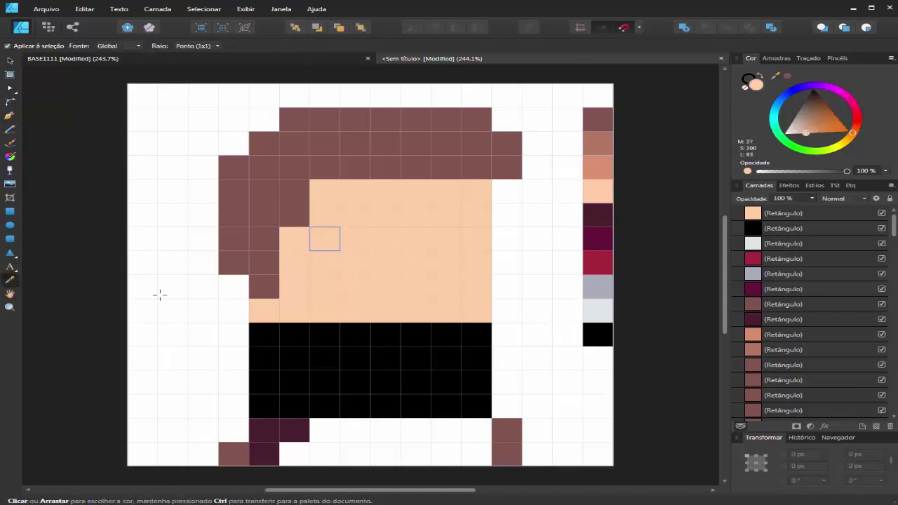
click(602, 143)
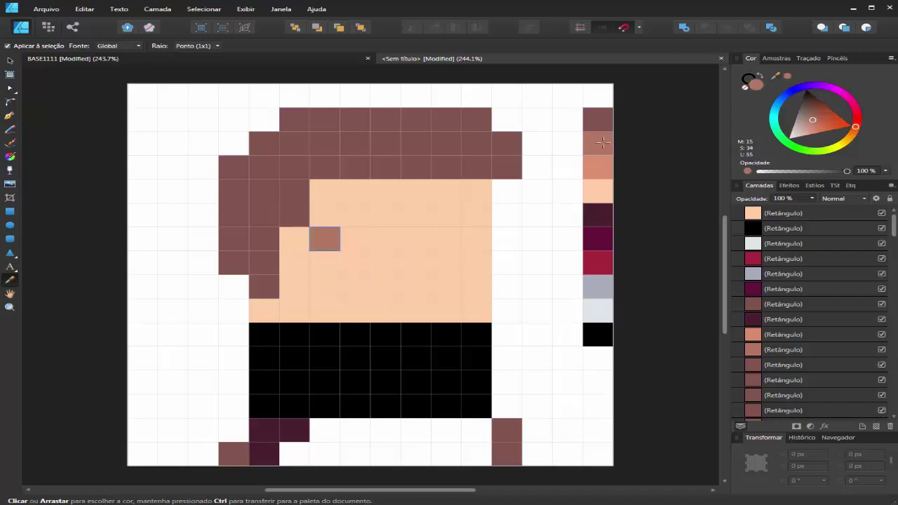
click(593, 216)
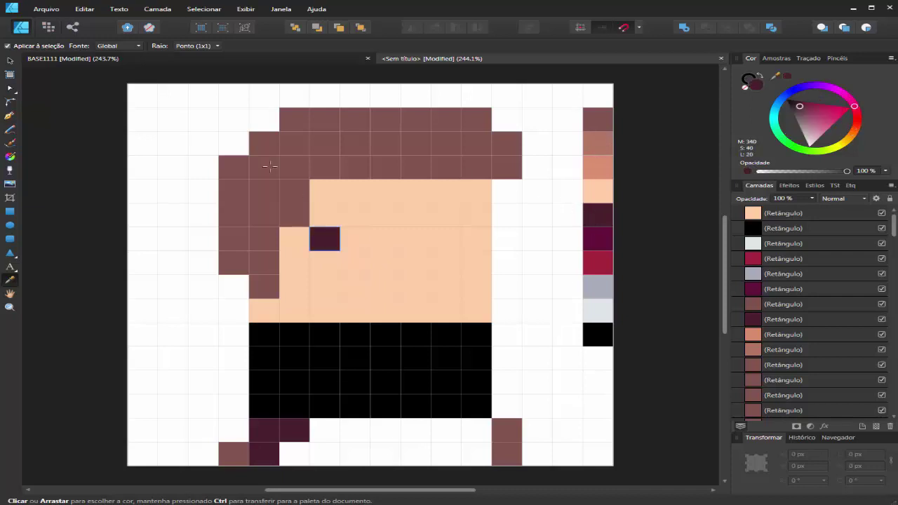
click(11, 61)
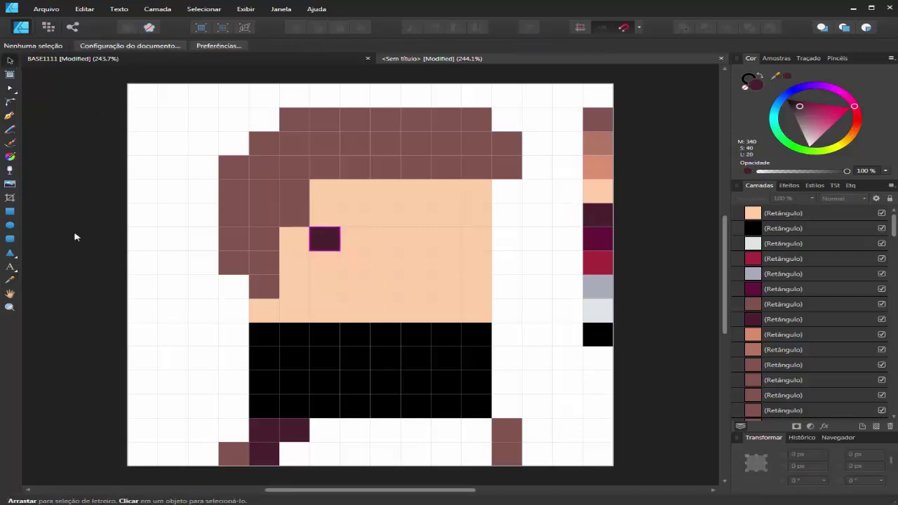
click(325, 243)
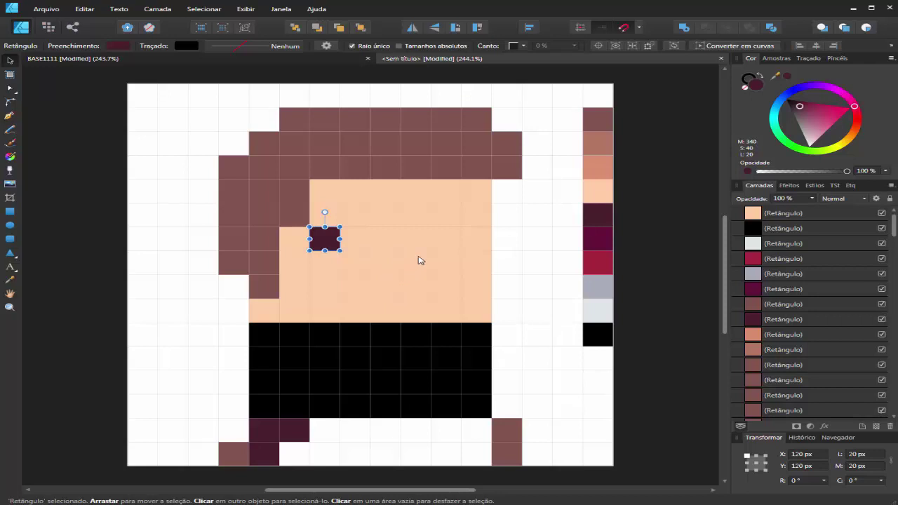
click(480, 242)
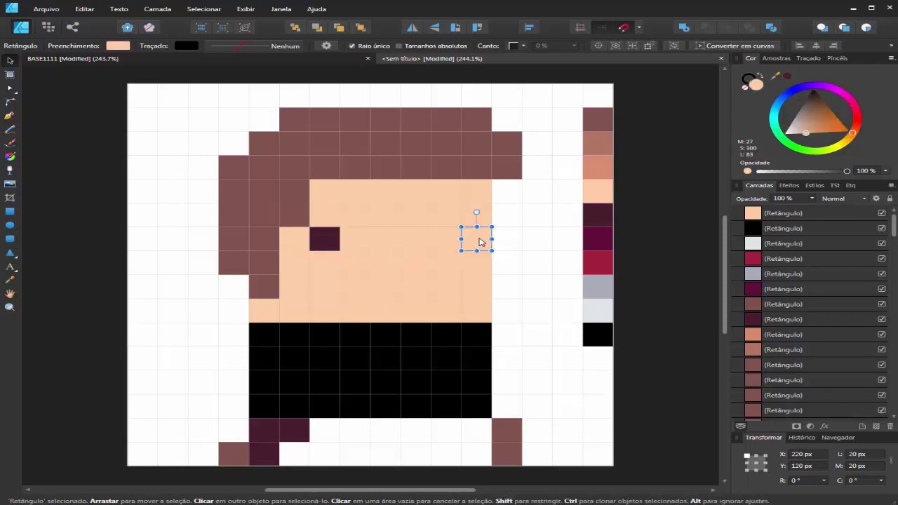
click(10, 279)
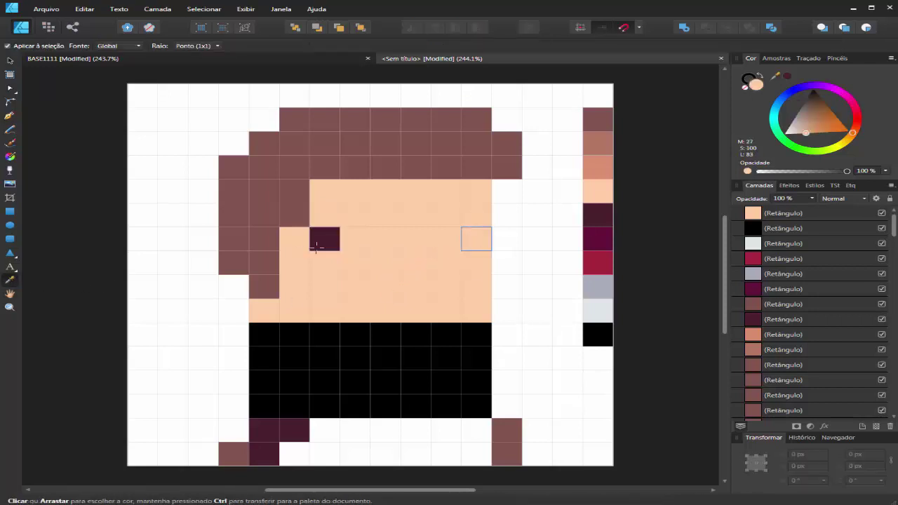
click(320, 242)
click(10, 60)
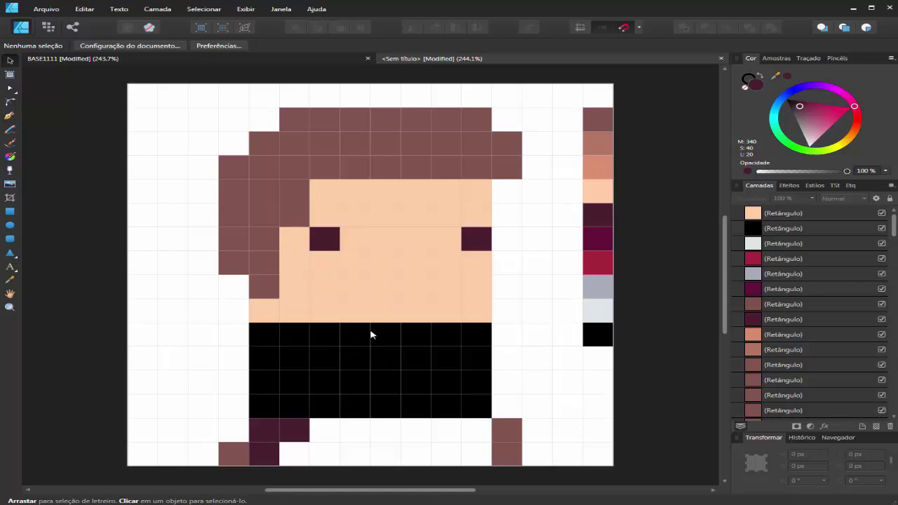
Step: Colour the first four top jacket cells in pairs, dark maroon then maroon
click(256, 341)
shift+click(294, 341)
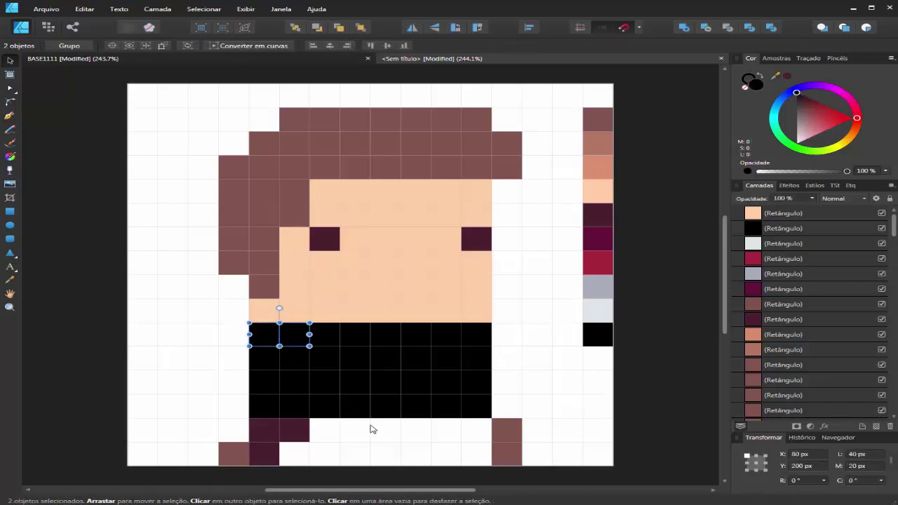
click(10, 280)
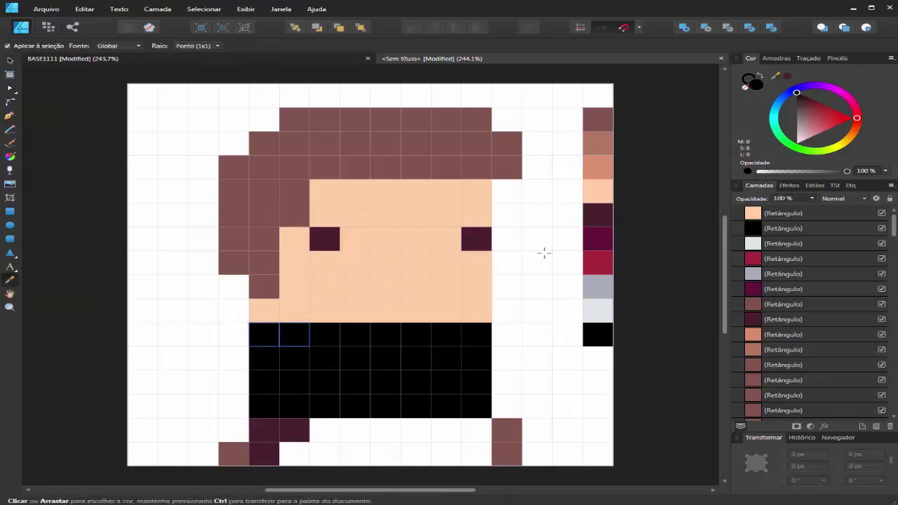
click(602, 216)
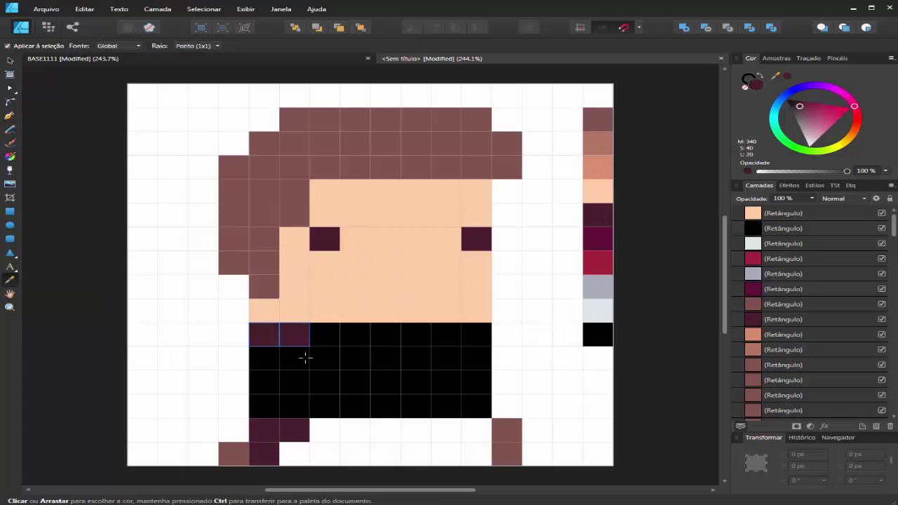
click(11, 61)
click(325, 335)
shift+click(354, 337)
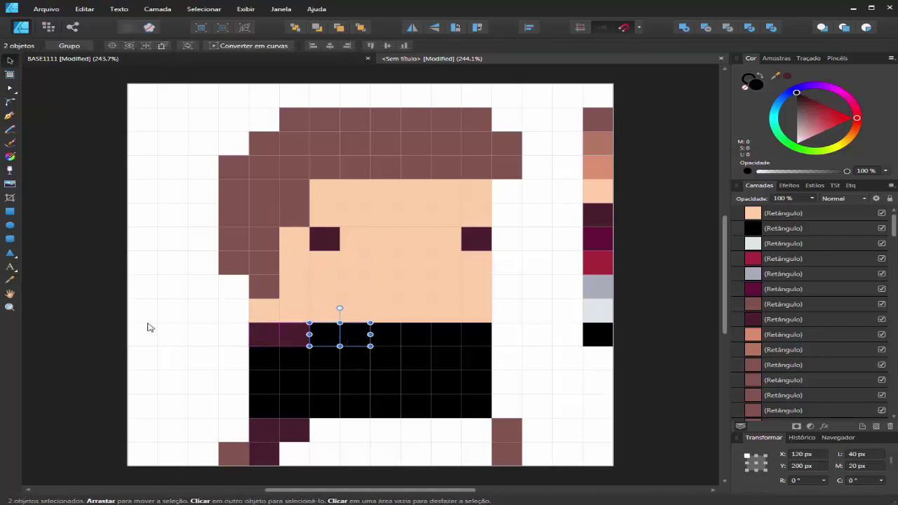
click(10, 280)
click(602, 239)
click(10, 61)
click(49, 134)
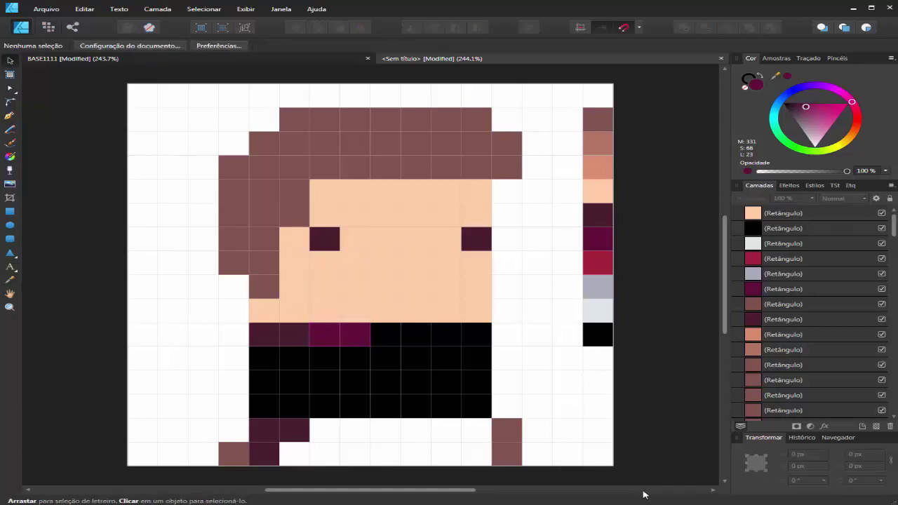
Step: Colour the next pair grey-blue and the last two black collar cells dark magenta
click(379, 341)
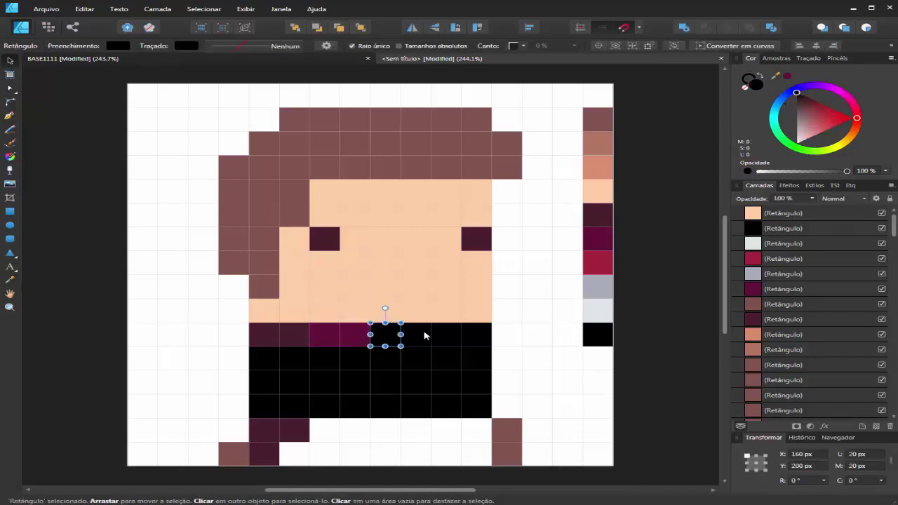
shift+click(424, 337)
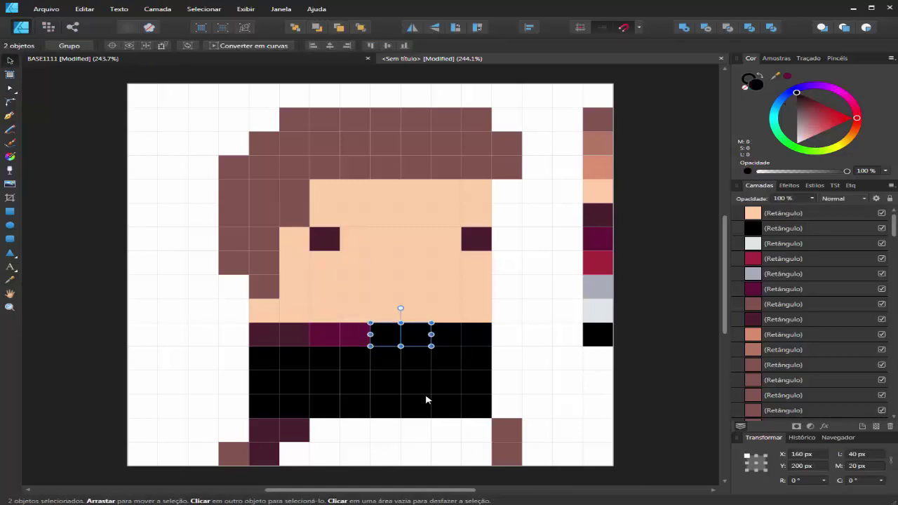
click(10, 280)
click(587, 287)
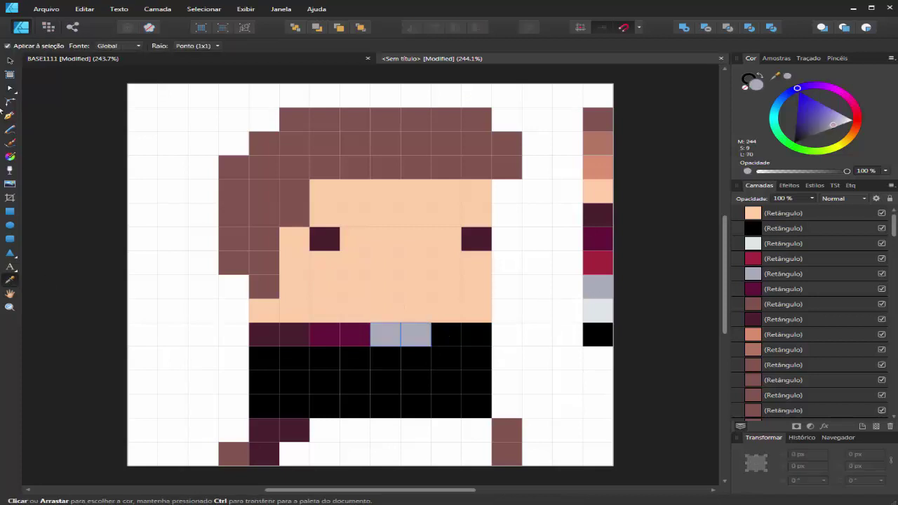
click(11, 61)
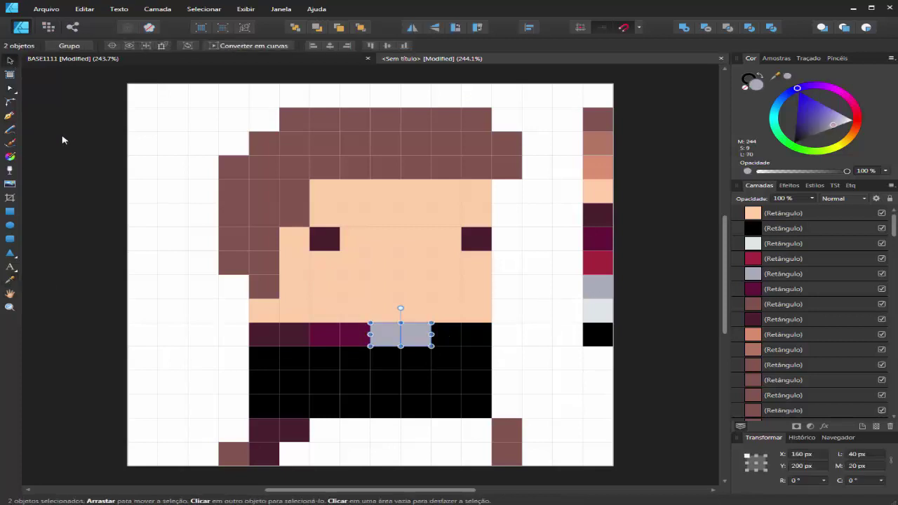
click(449, 335)
click(10, 280)
click(341, 340)
click(11, 61)
click(173, 397)
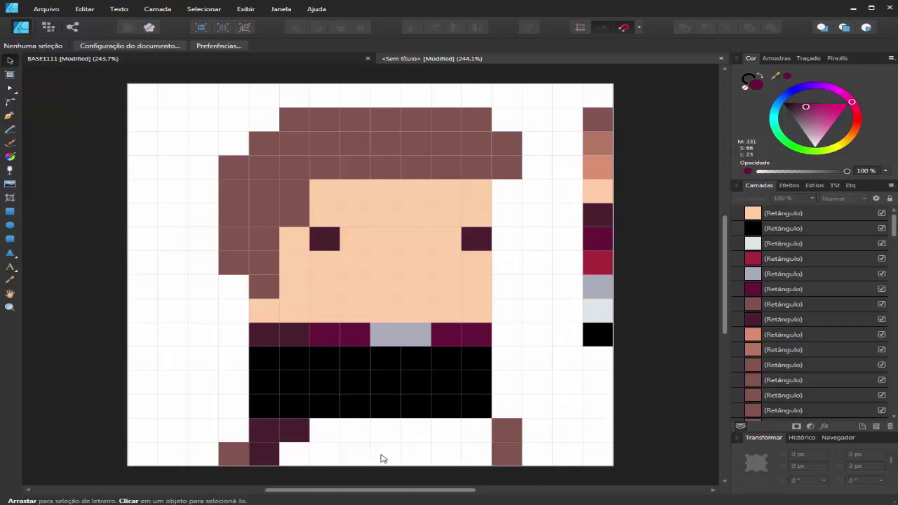
Step: Fill the shirt's two upper-left black cells with the collar's dark magenta
click(266, 366)
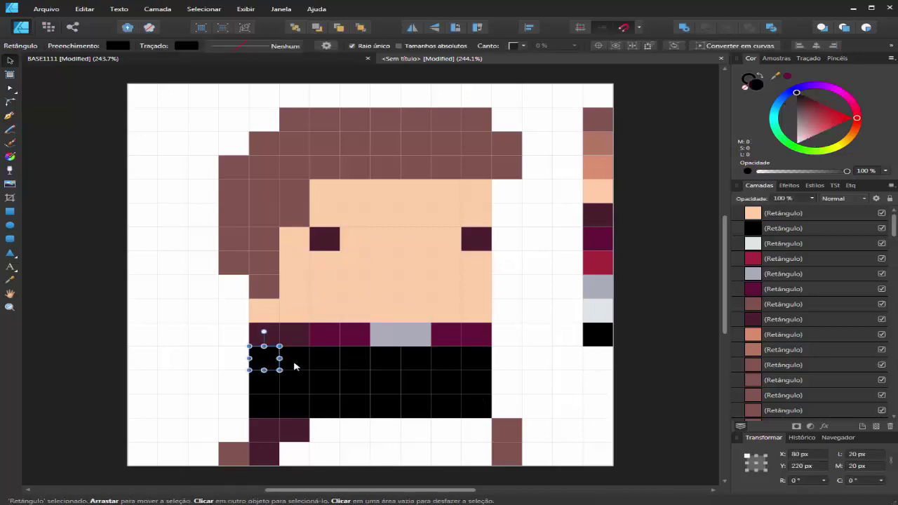
shift+click(294, 365)
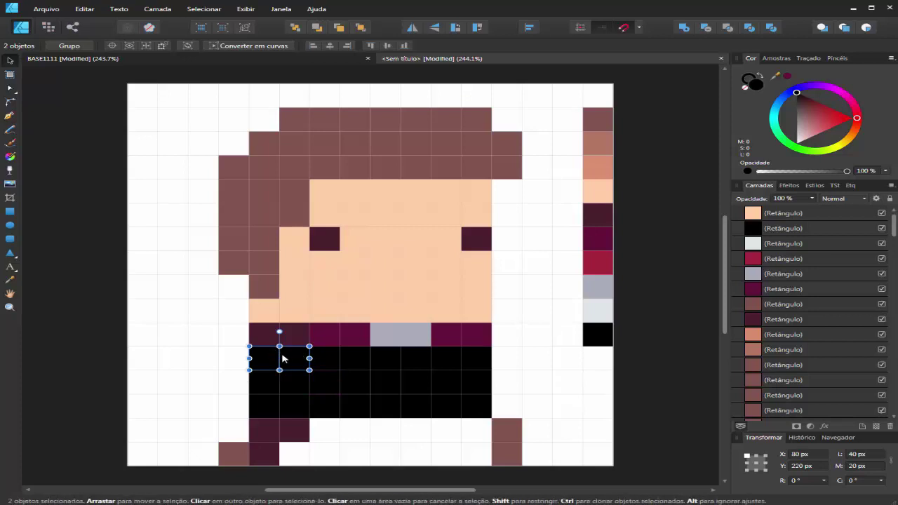
click(10, 280)
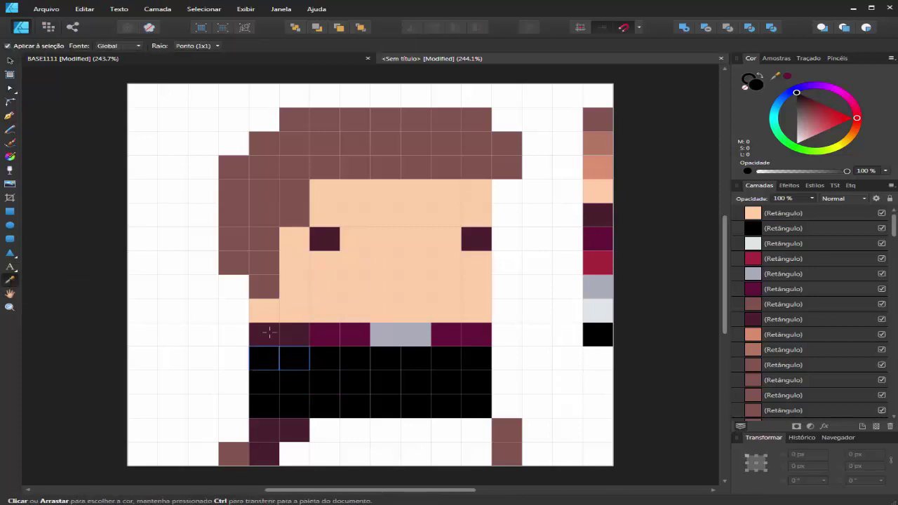
click(327, 334)
click(10, 61)
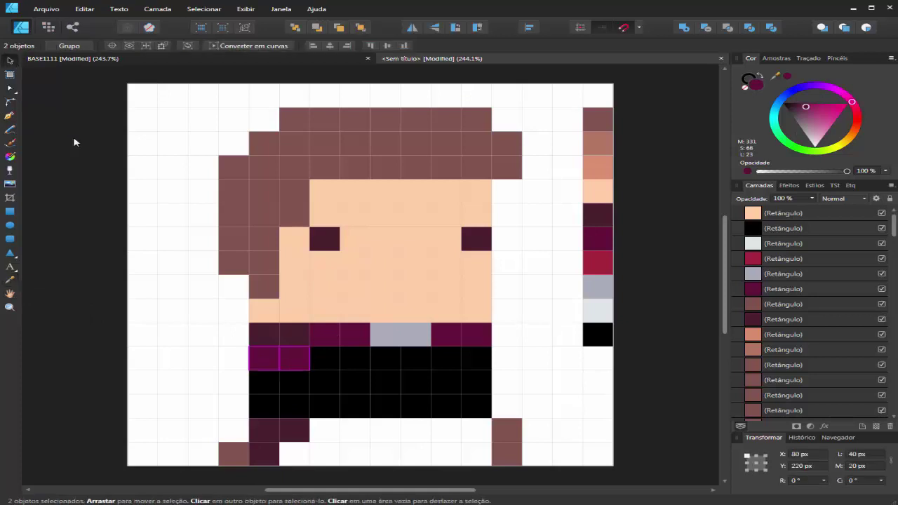
click(75, 137)
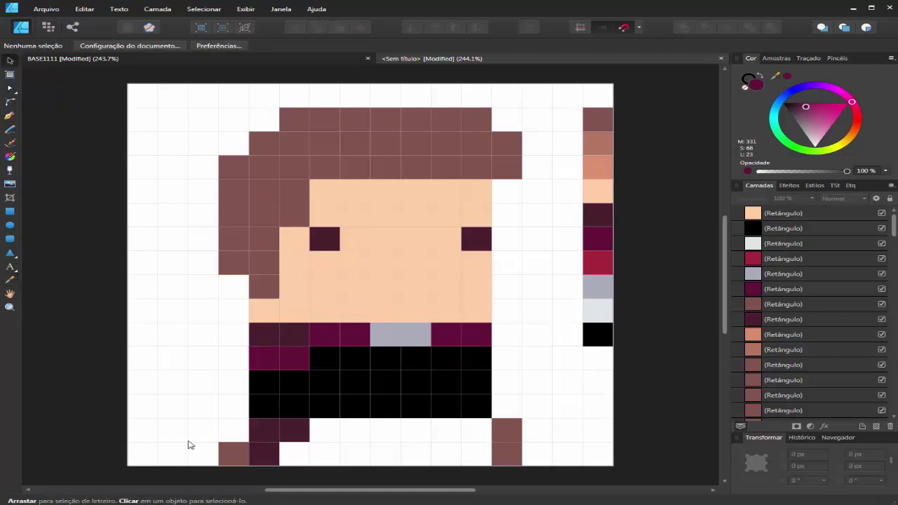
Step: Copy a magenta shoulder cell one square out to the left of the shirt
click(257, 358)
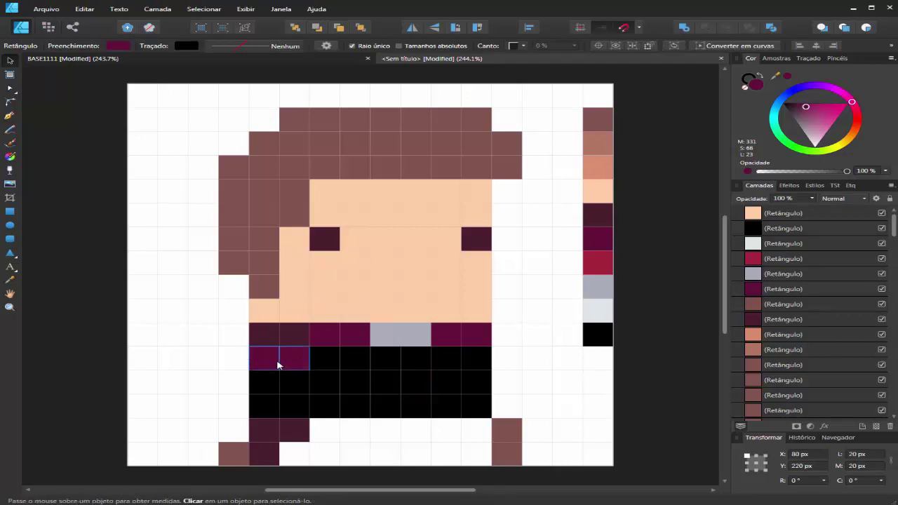
drag(263, 359, 233, 360)
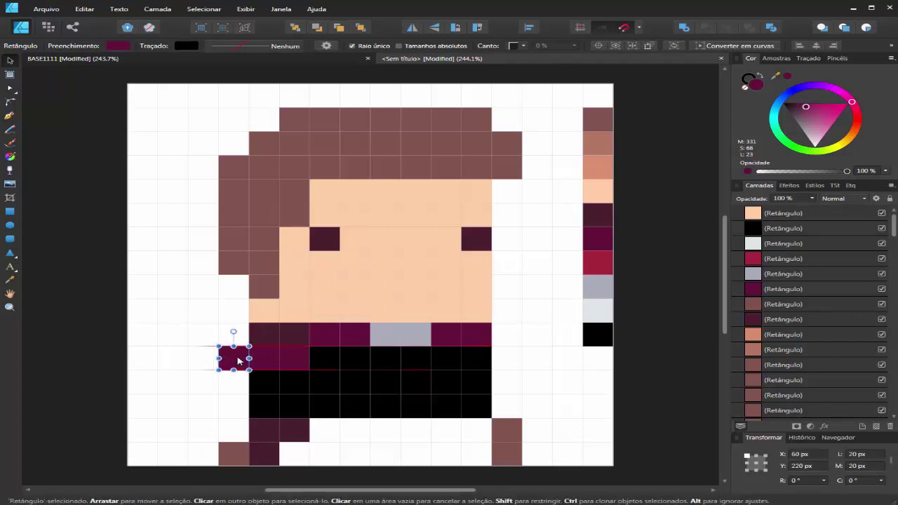
click(89, 371)
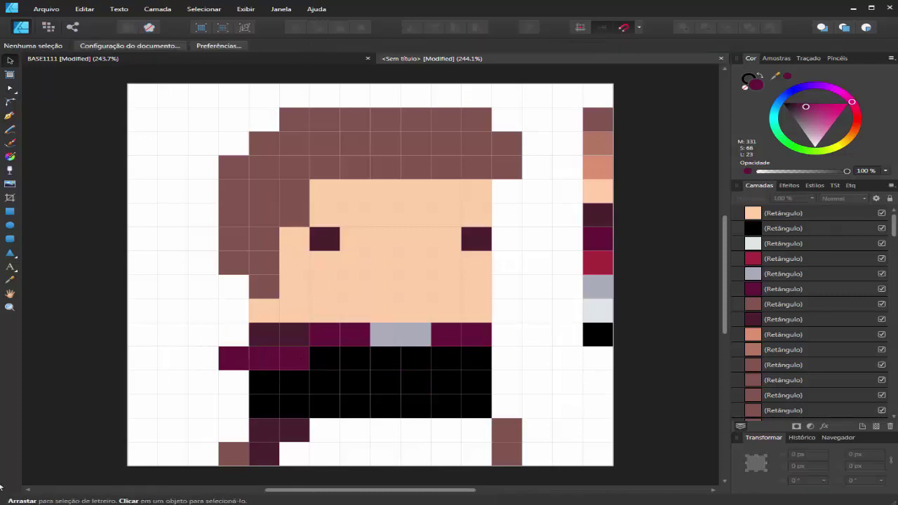
Step: Turn the black cell below the shoulder into a peach hand cell
click(300, 384)
click(11, 281)
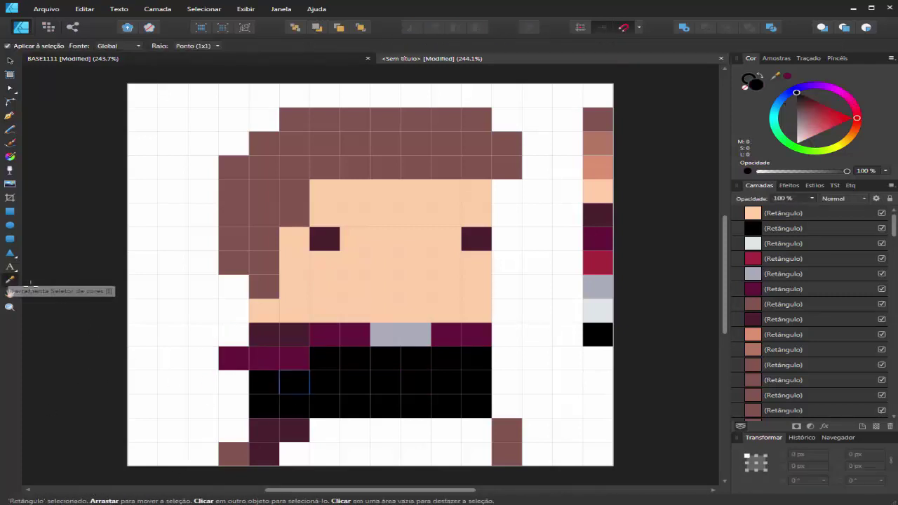
click(327, 300)
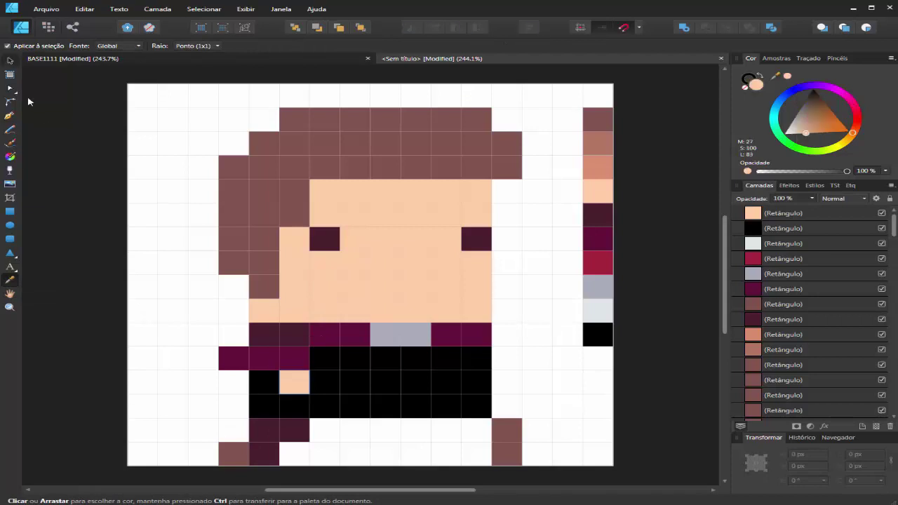
click(10, 61)
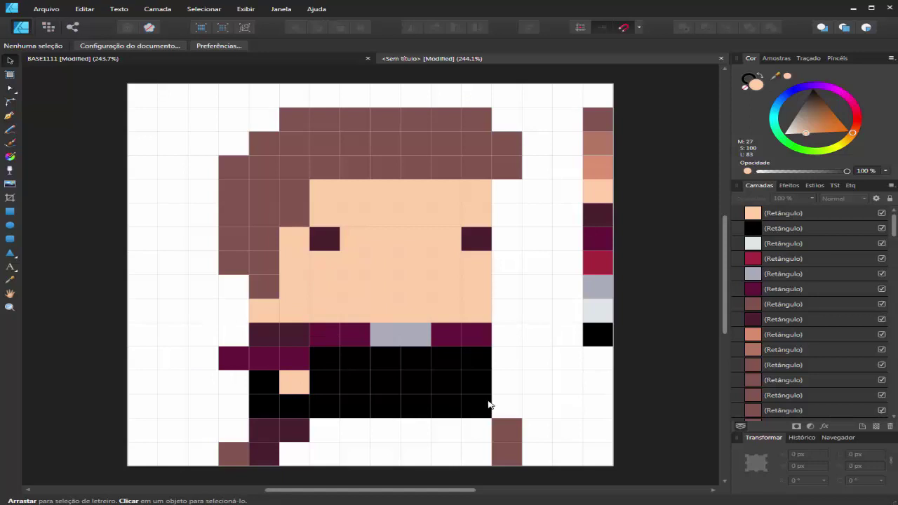
Step: Fill the two black cells beside the magenta shoulder with the crimson swatch
click(324, 361)
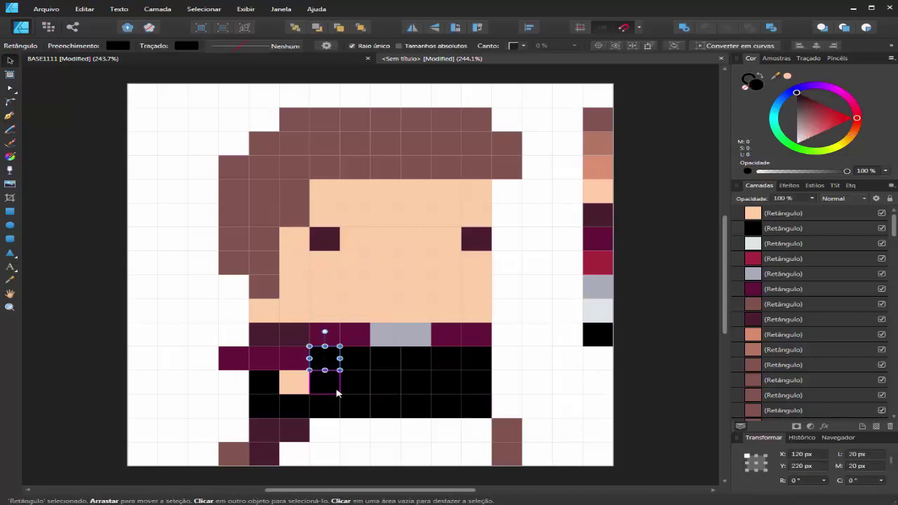
shift+click(328, 388)
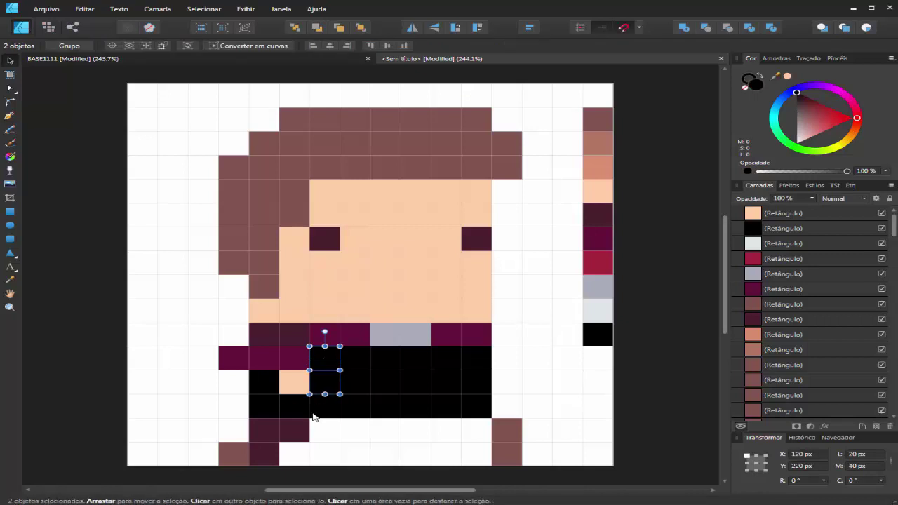
click(9, 280)
click(598, 262)
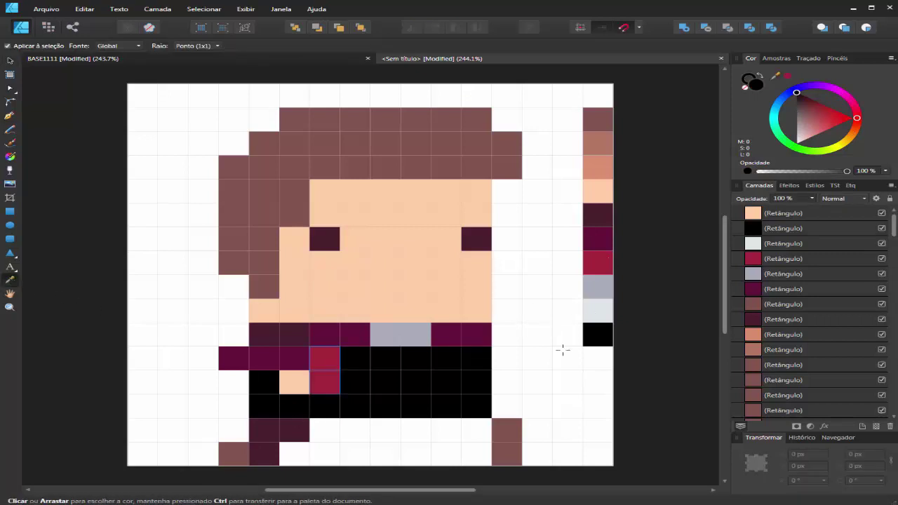
click(9, 60)
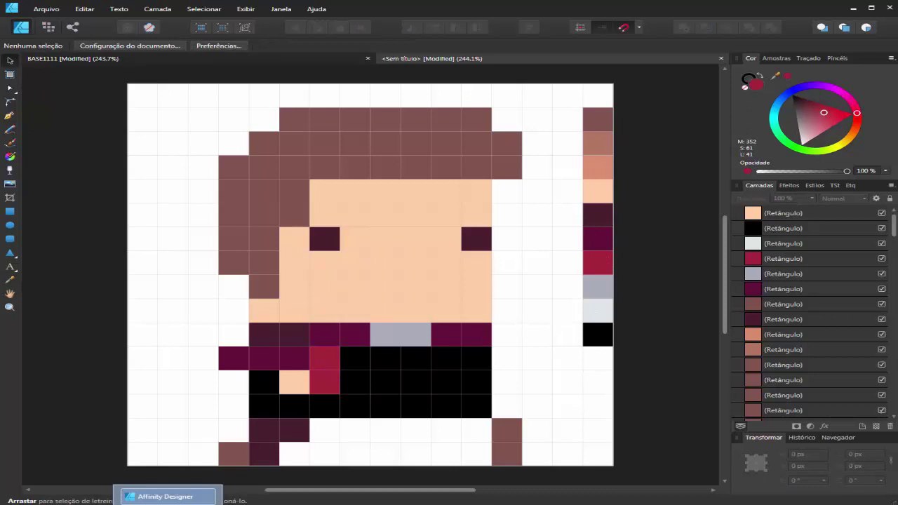
Step: Paint a three-by-two shirt front light grey, including the missed centre cell
click(357, 361)
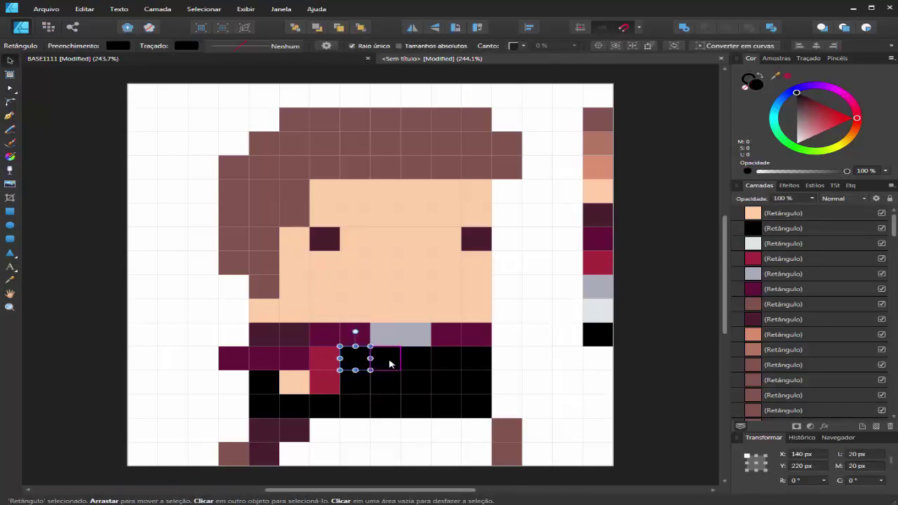
shift+click(391, 361)
shift+click(416, 359)
shift+click(351, 385)
shift+click(421, 387)
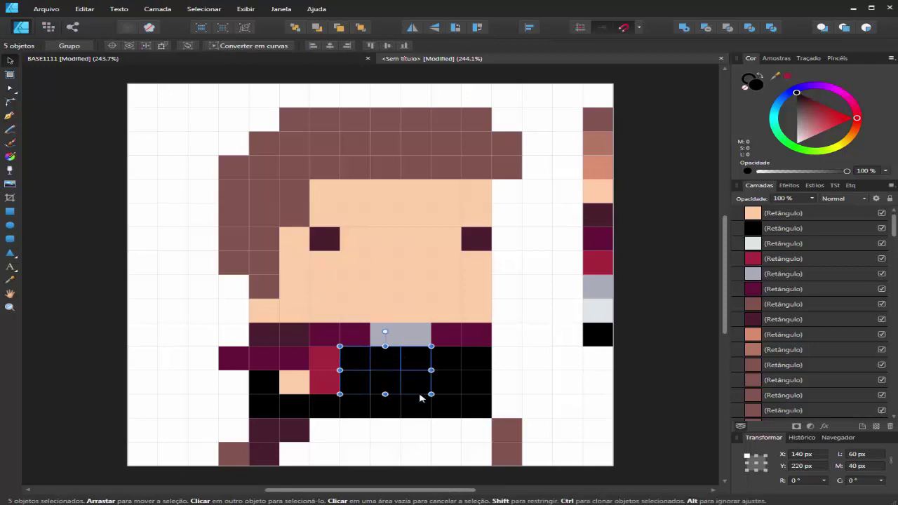
click(10, 280)
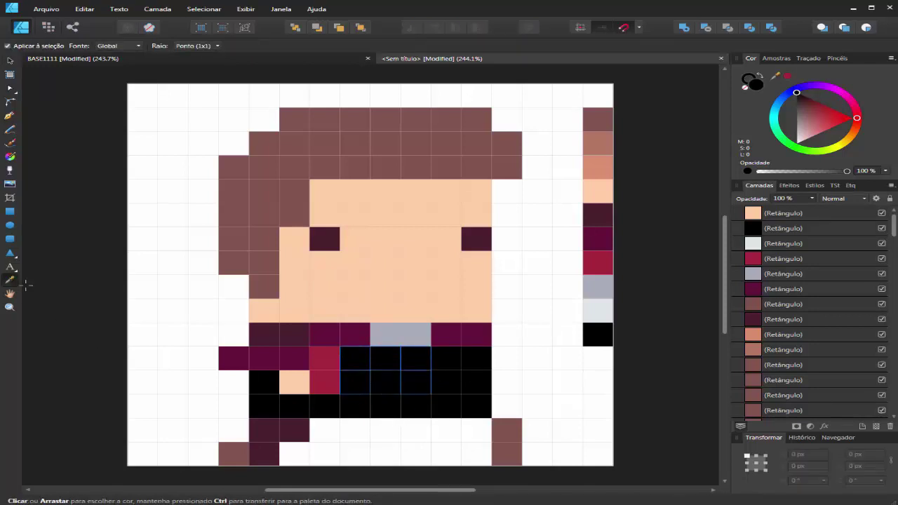
click(591, 322)
click(10, 61)
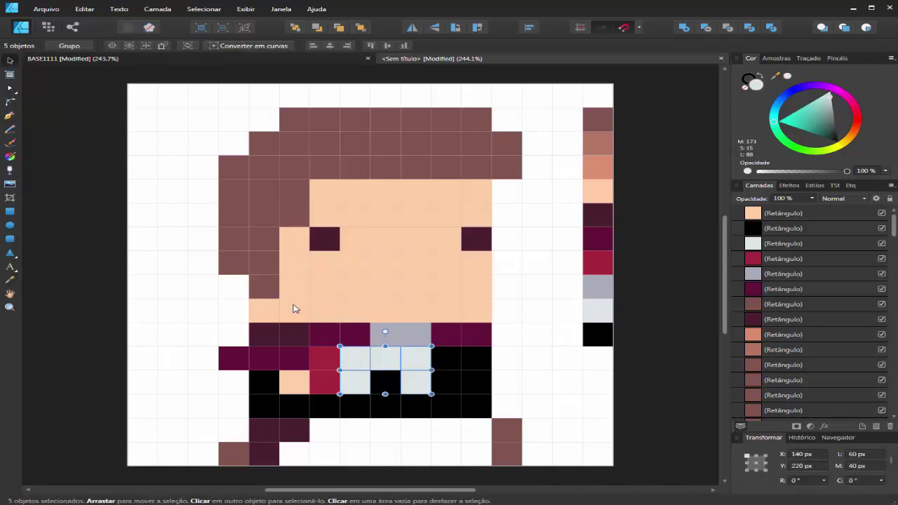
click(383, 385)
click(11, 280)
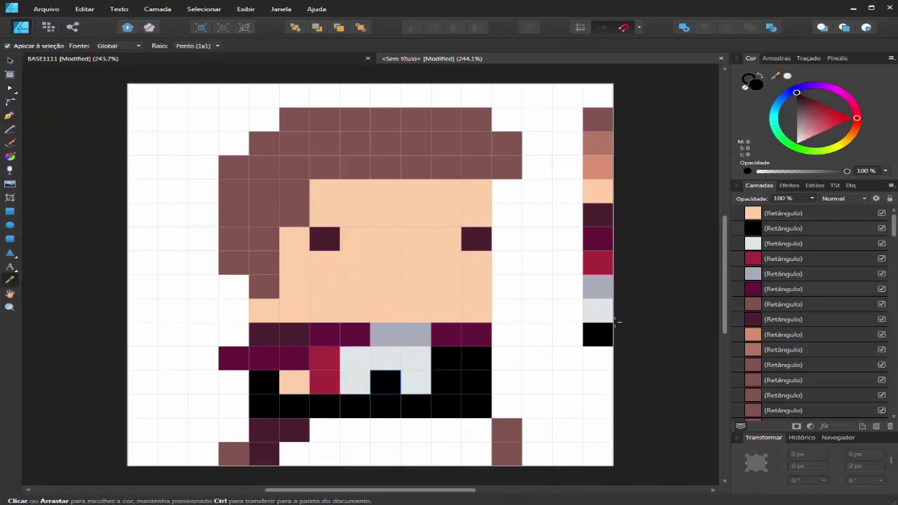
click(603, 316)
click(11, 63)
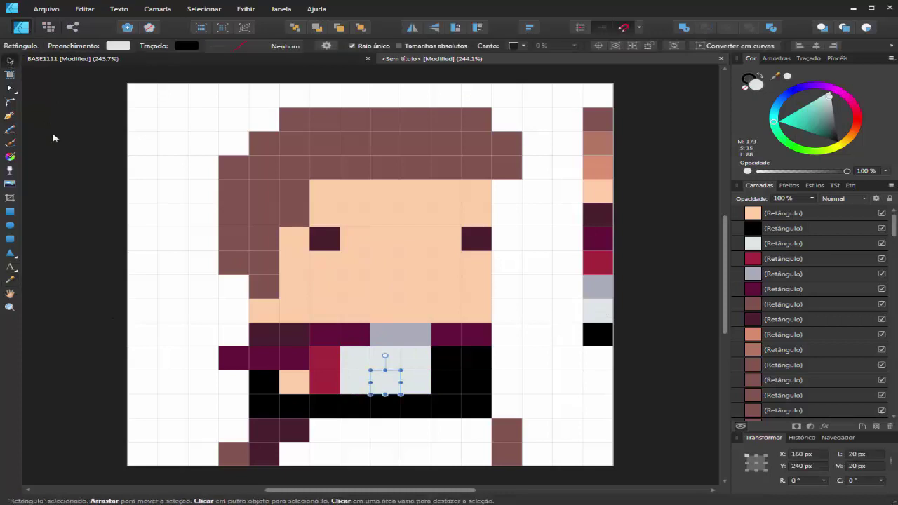
click(664, 477)
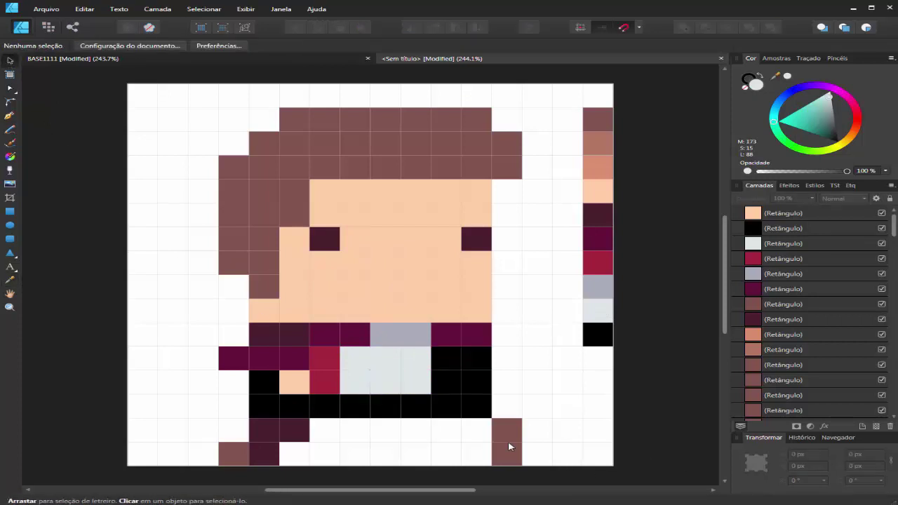
Step: Fill the four black cells right of the grey front with the jacket's crimson
click(451, 361)
shift+click(477, 360)
shift+click(449, 382)
shift+click(477, 382)
click(9, 281)
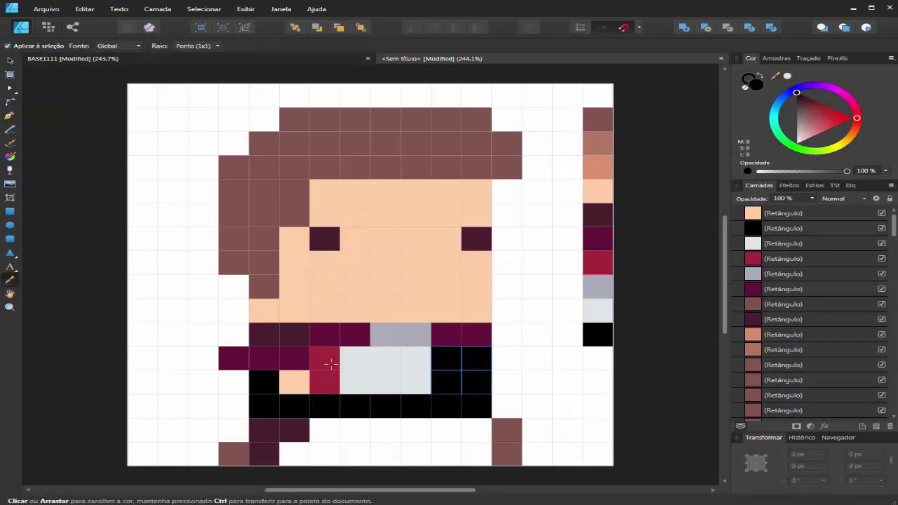
click(328, 362)
click(9, 60)
key(ctrl+d)
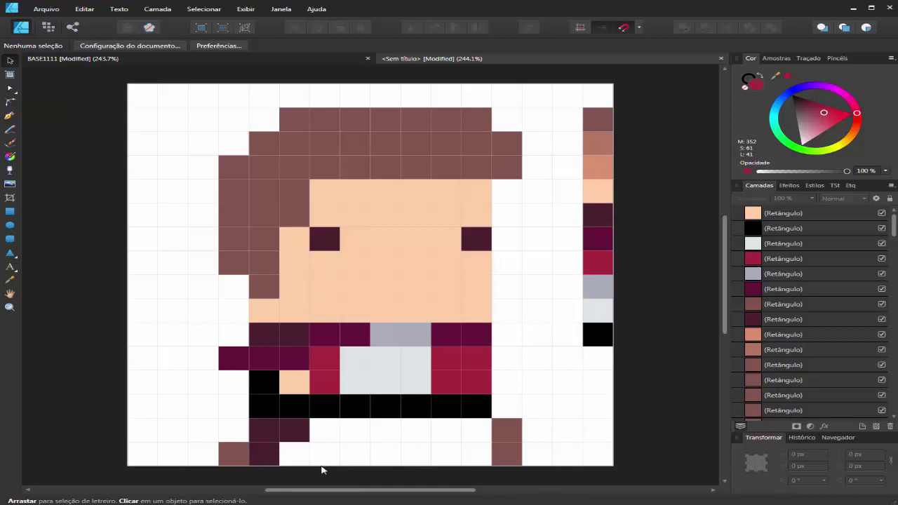
Step: Recolour the black cell below the crimson strip with the shoulder's dark magenta
click(325, 410)
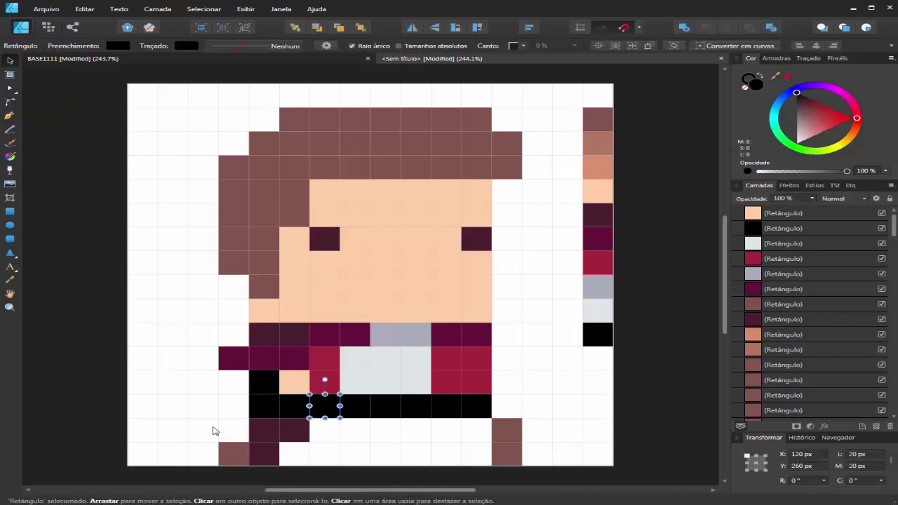
click(10, 281)
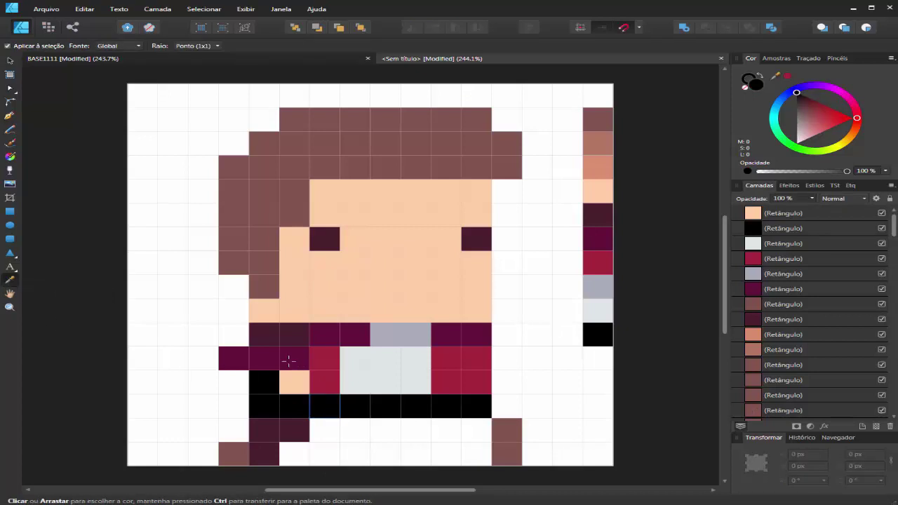
click(289, 361)
click(10, 60)
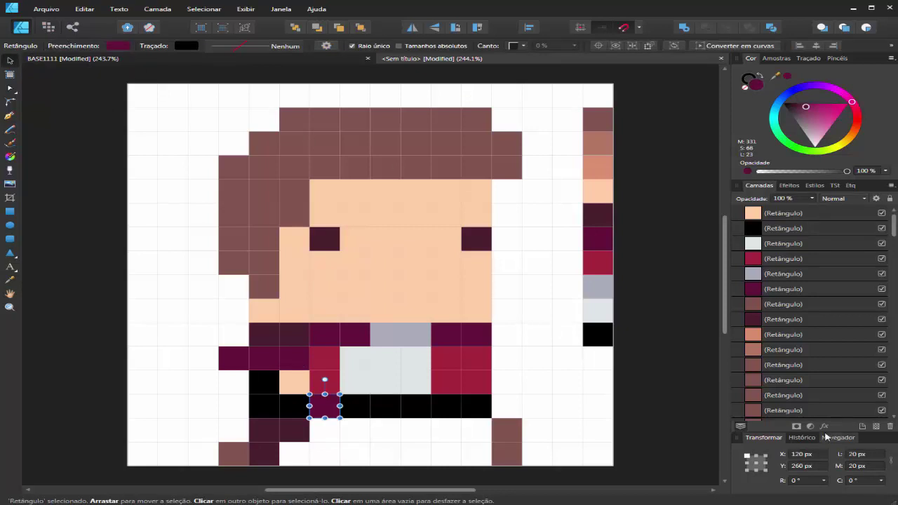
click(675, 405)
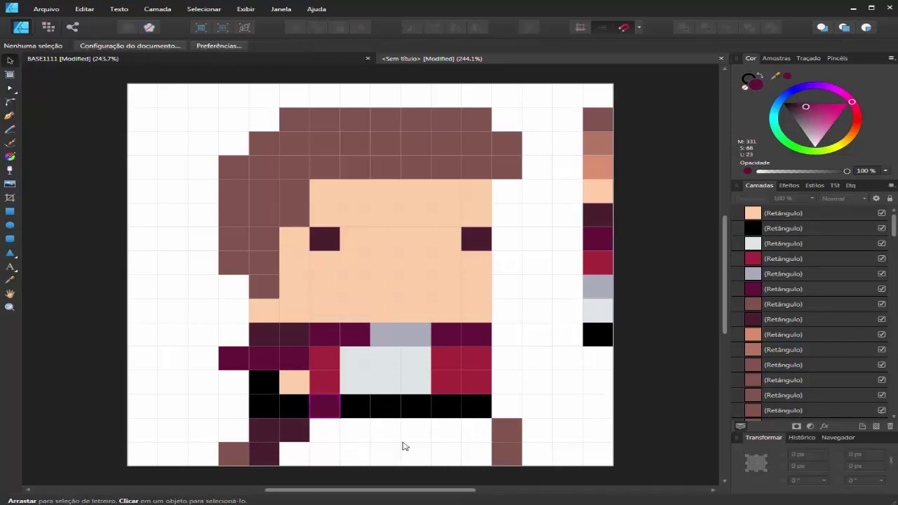
Step: Select the four black cells in the shirt's bottom row and try brown shades on them
click(360, 407)
shift+click(392, 413)
shift+click(419, 408)
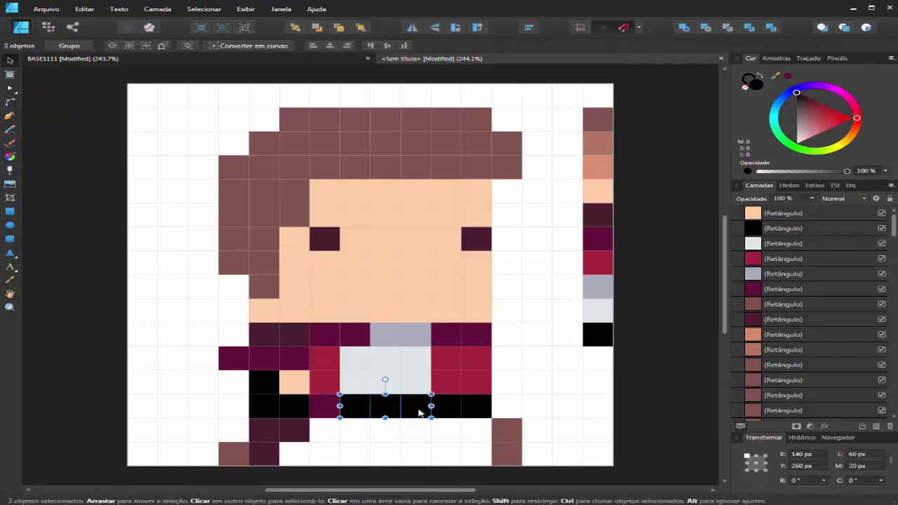
shift+click(446, 410)
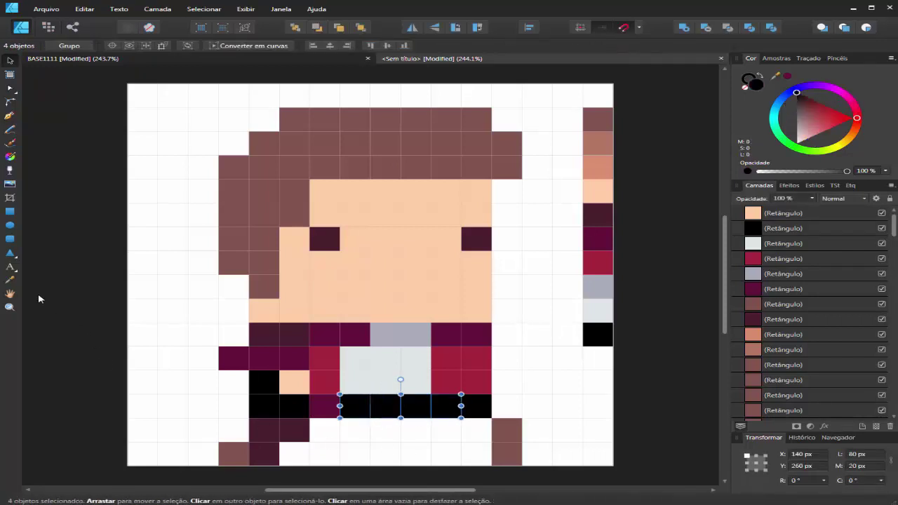
click(11, 280)
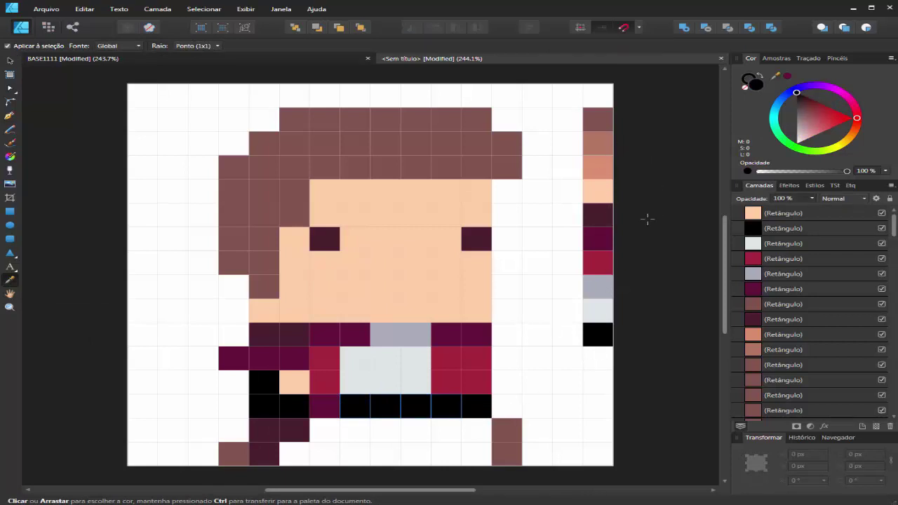
click(603, 146)
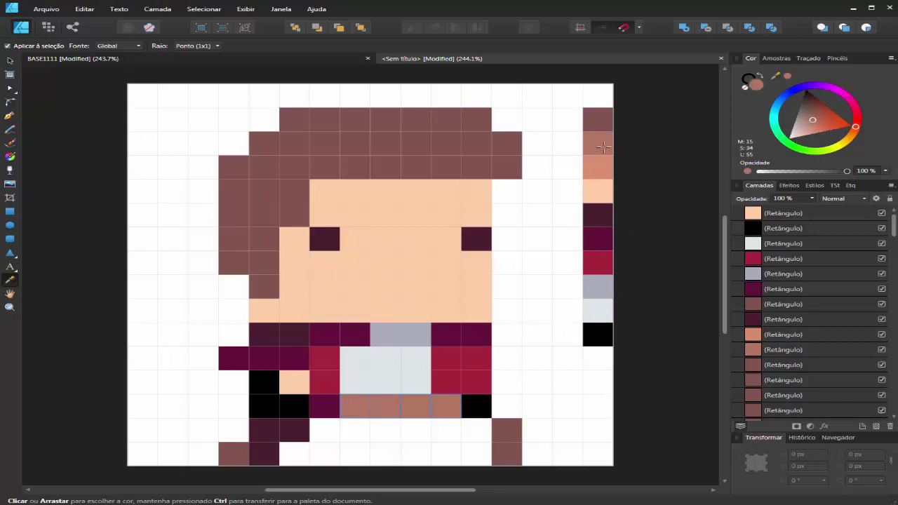
click(598, 122)
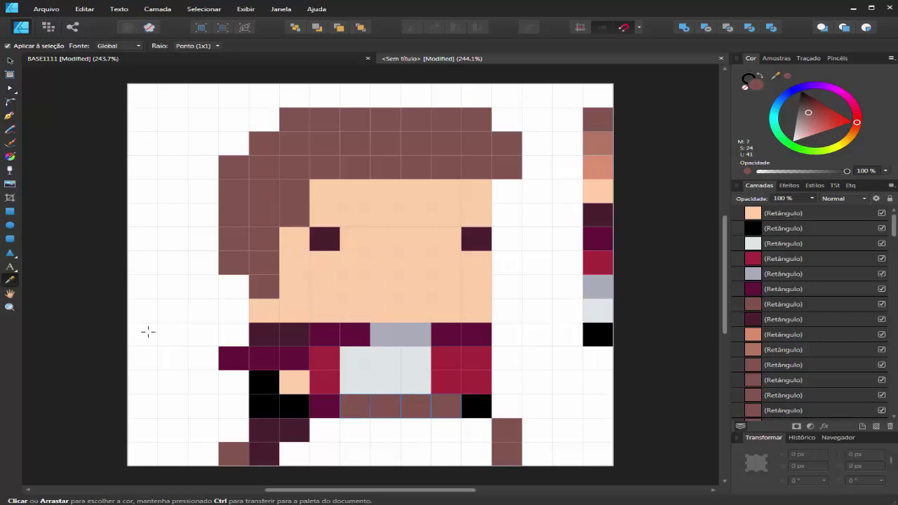
Step: Reselect the four cells below the shirt and recolour them dark purple
click(10, 61)
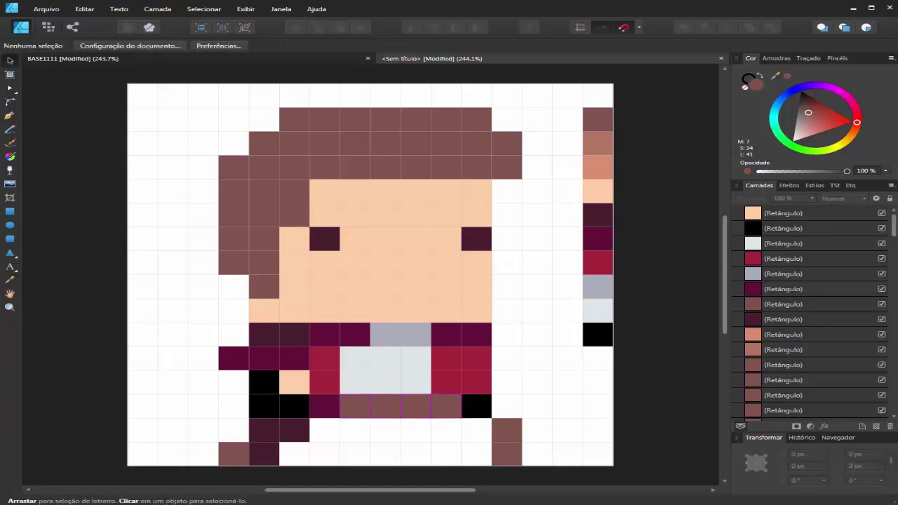
click(357, 414)
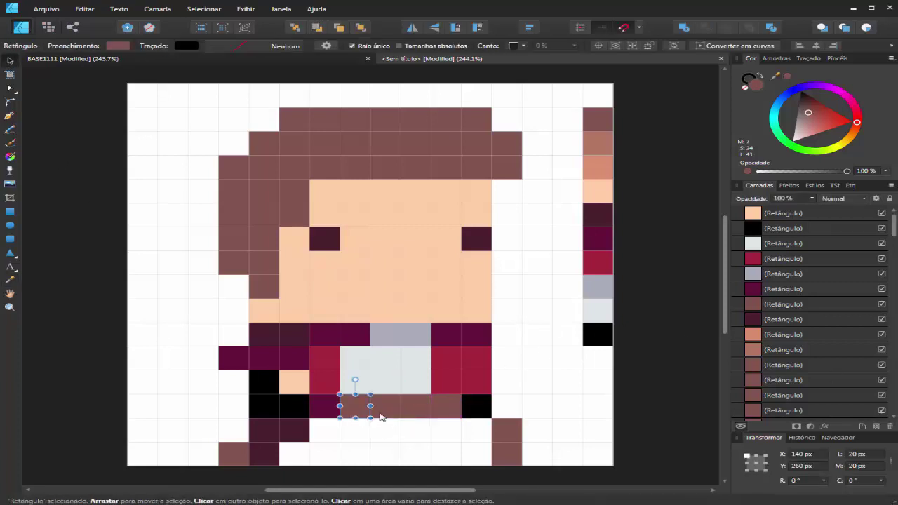
shift+click(416, 406)
shift+click(447, 405)
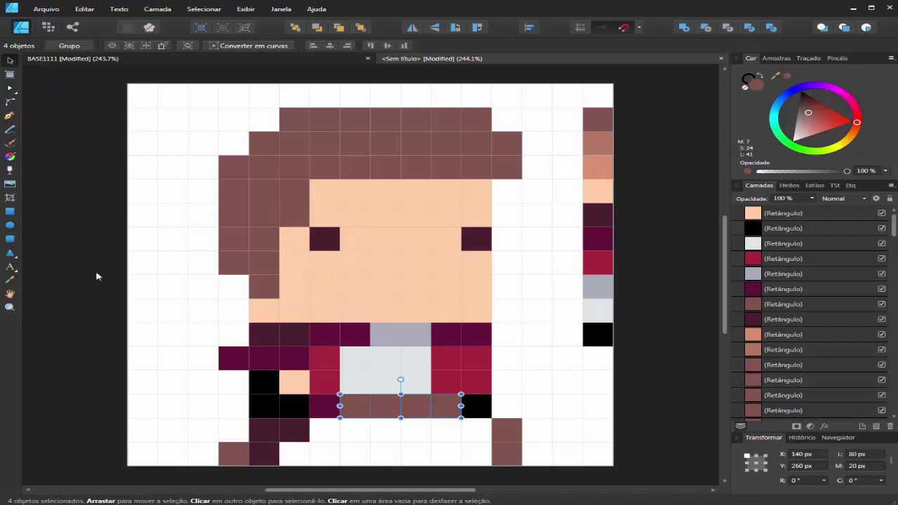
click(10, 279)
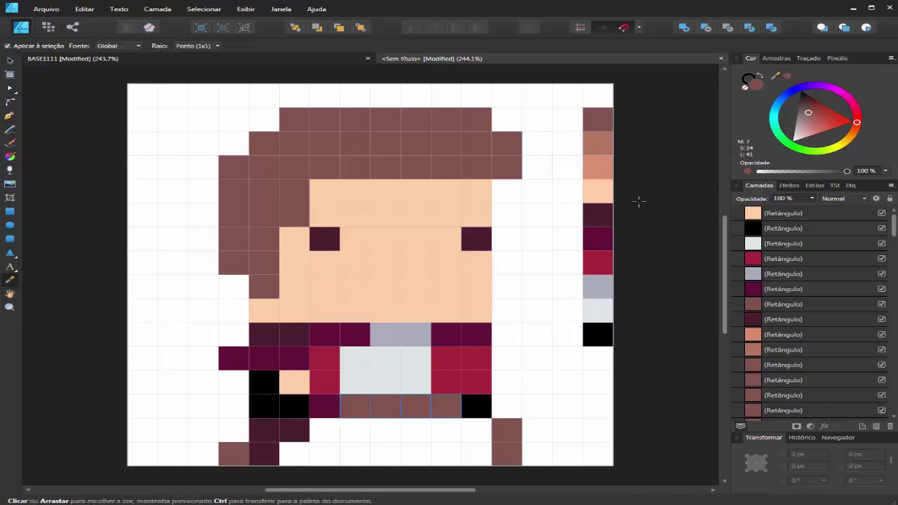
click(603, 220)
click(10, 60)
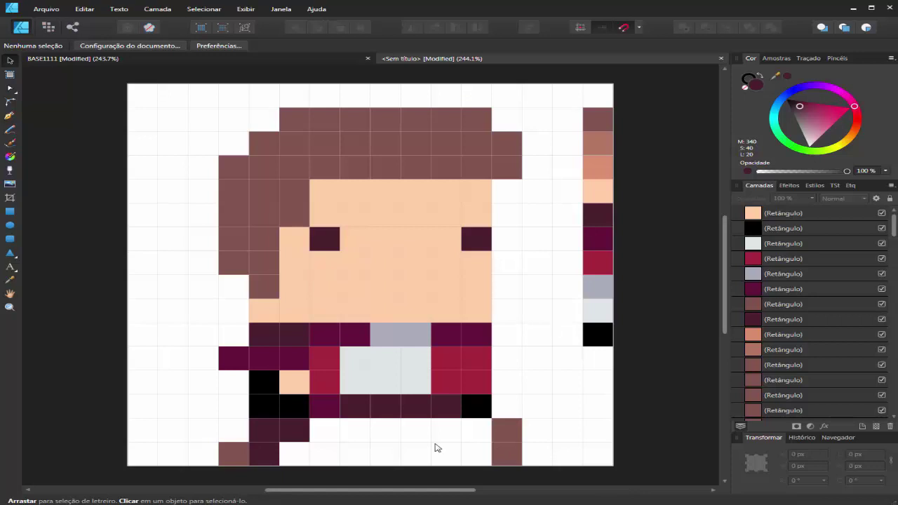
Step: Recolour the black pixel at the jacket's lower right dark purple
click(481, 413)
click(11, 281)
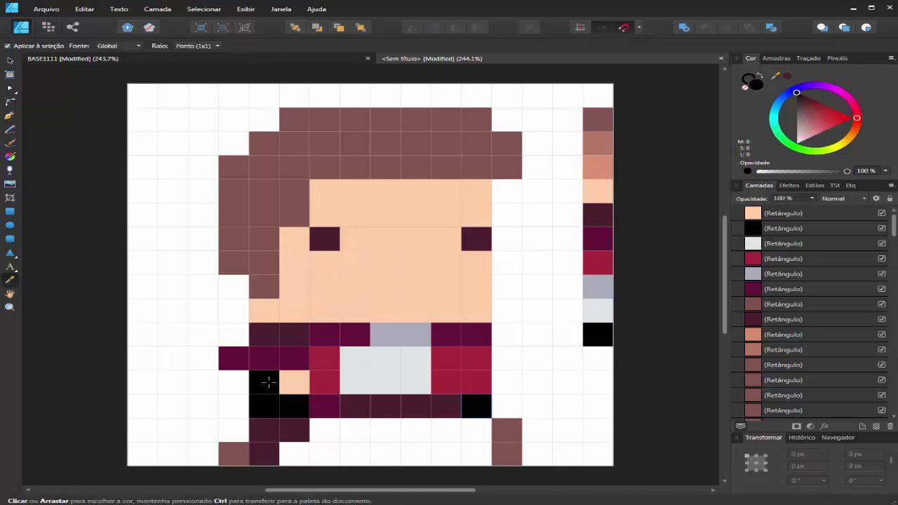
click(325, 410)
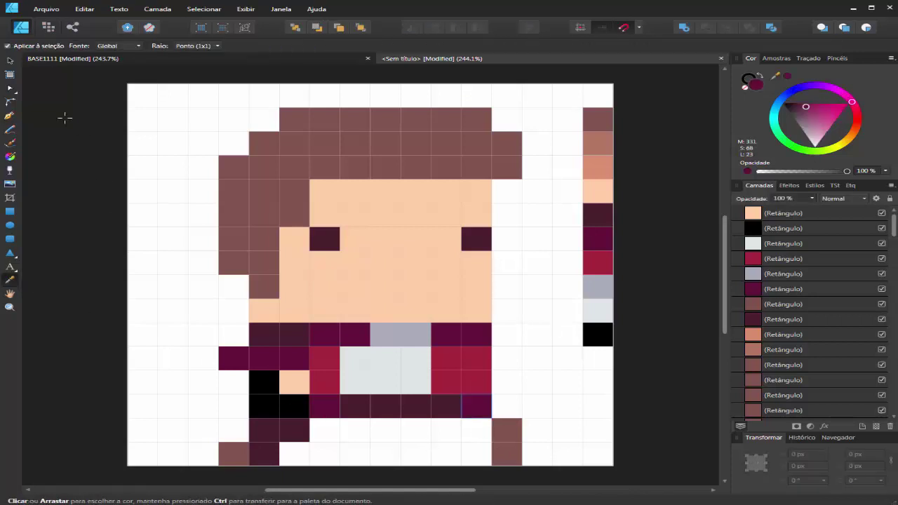
click(11, 61)
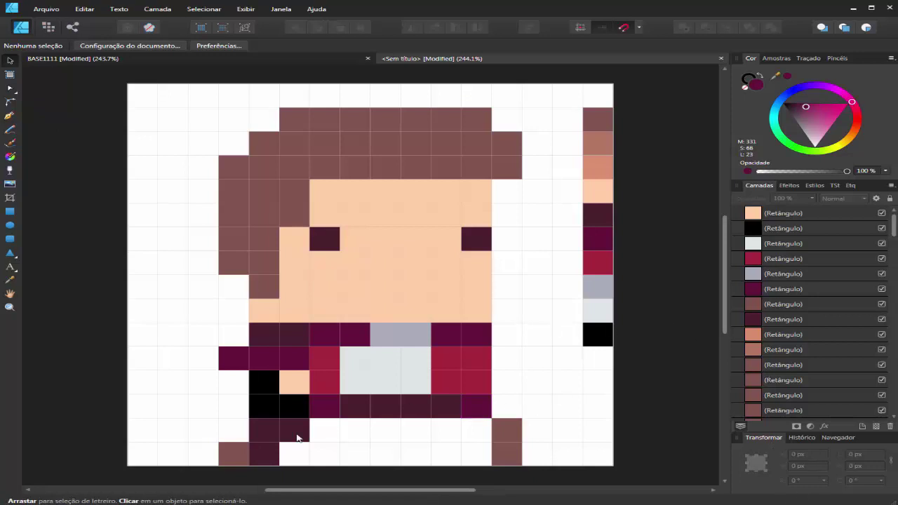
Step: Recolour the black pixel beside the peach hand crimson
click(267, 384)
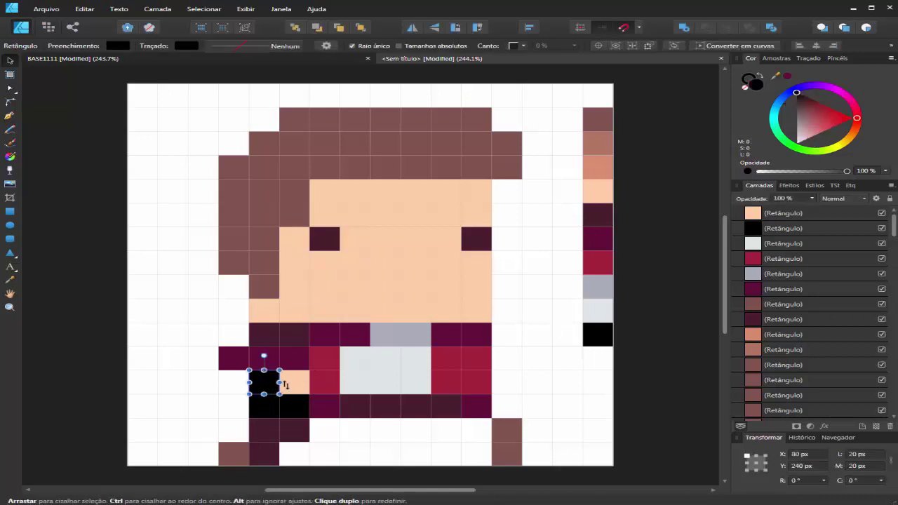
click(10, 279)
click(330, 384)
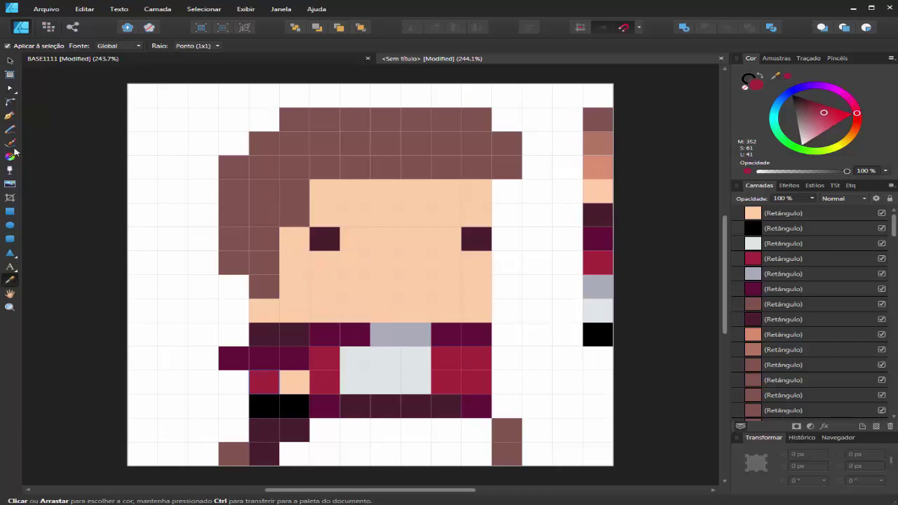
click(10, 60)
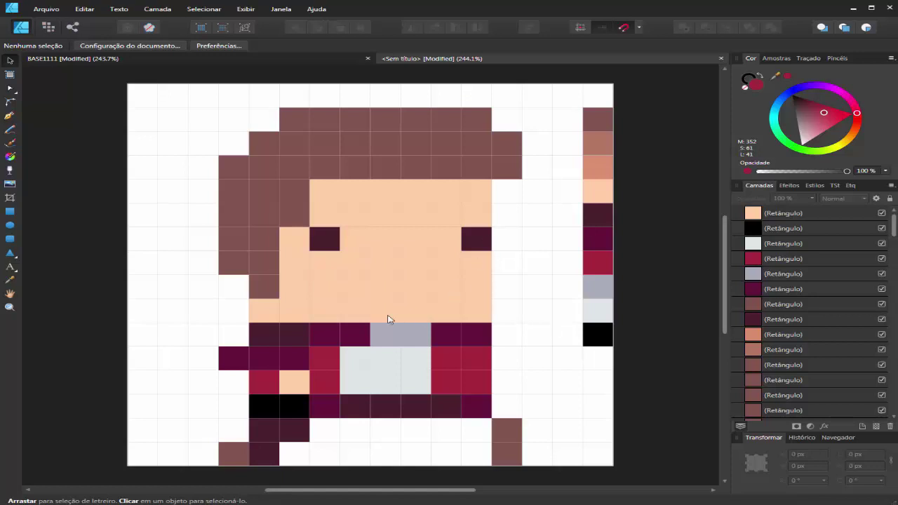
Step: Shade the face's lower-left corner pixel brownish-pink and the next chin pixel salmon
click(271, 313)
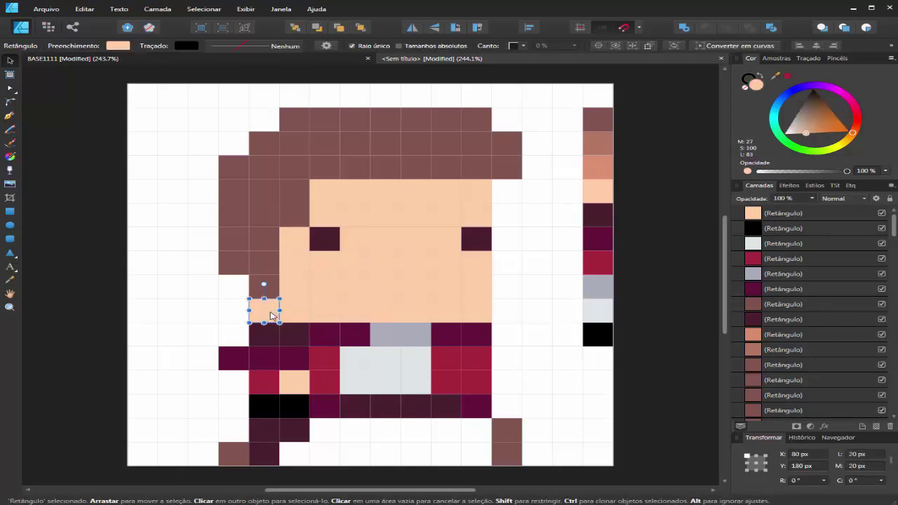
click(9, 279)
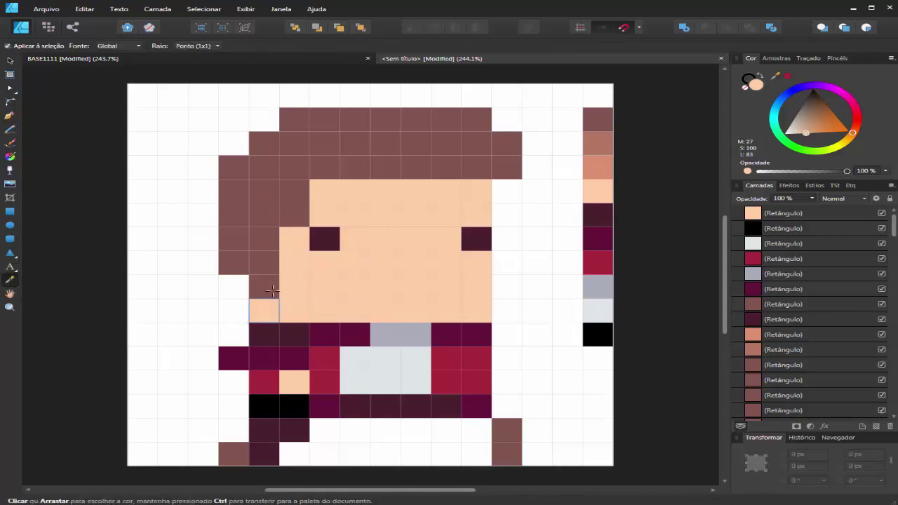
click(603, 143)
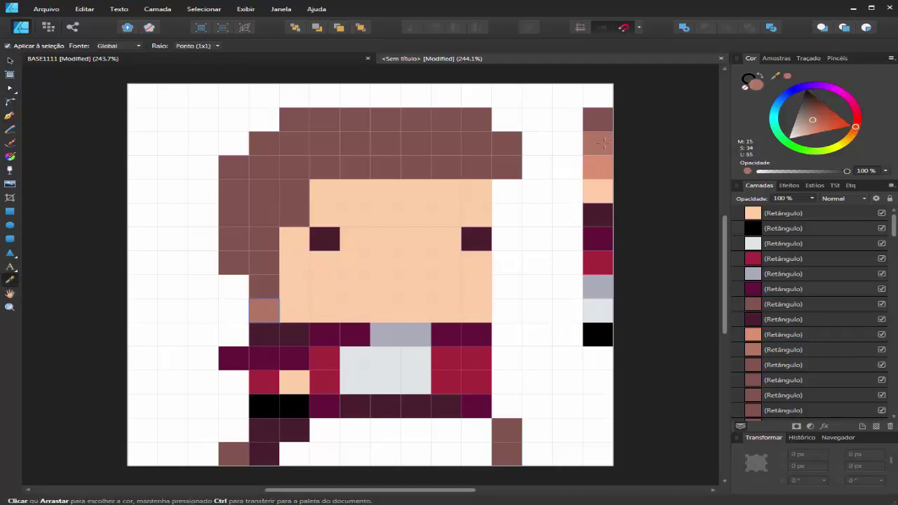
click(10, 61)
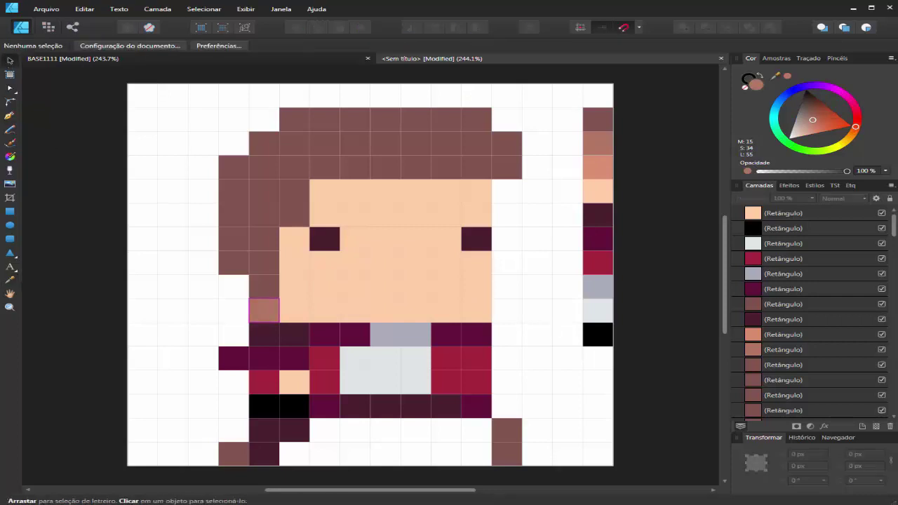
click(293, 317)
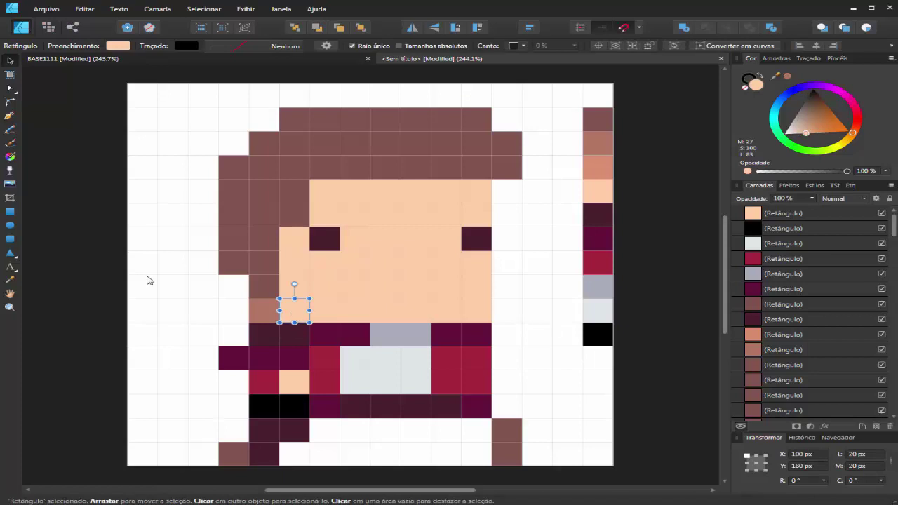
click(10, 279)
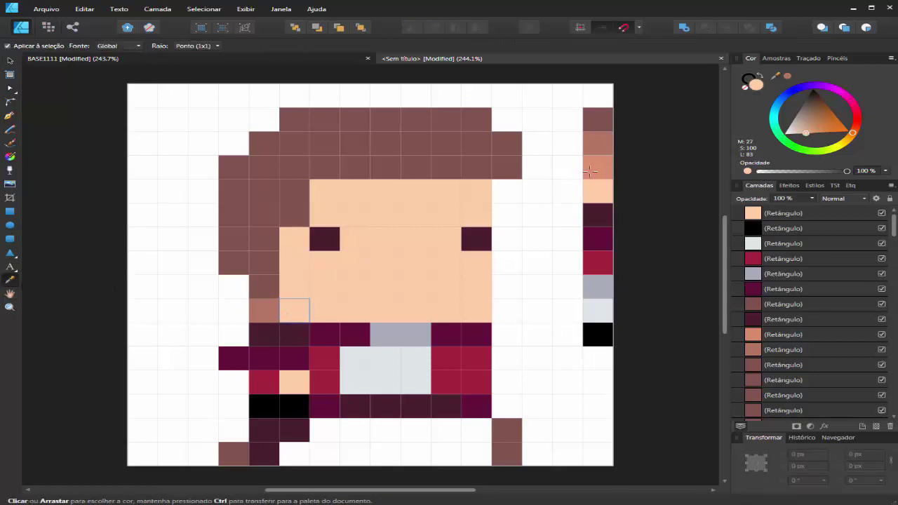
click(590, 171)
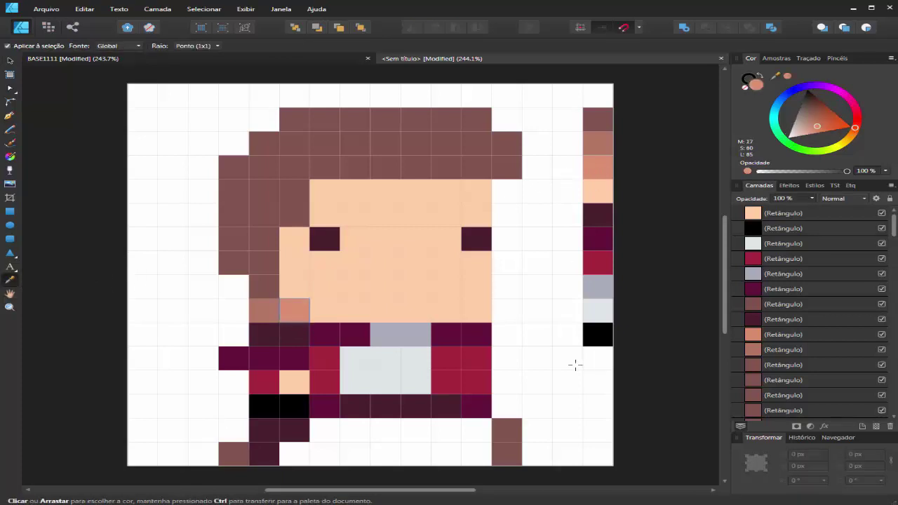
Step: Shade the three face-edge pixels above the chin salmon, up to beside the eye
click(10, 61)
click(303, 287)
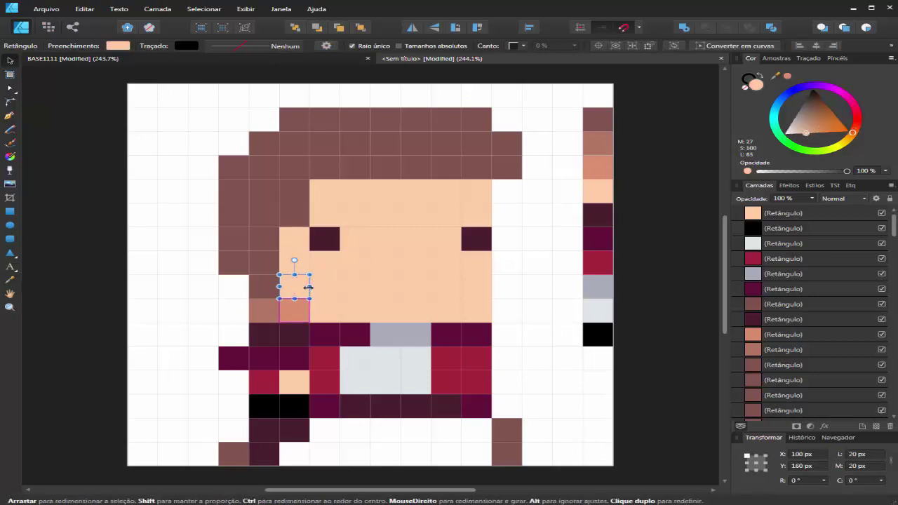
shift+click(298, 256)
shift+click(304, 242)
click(8, 281)
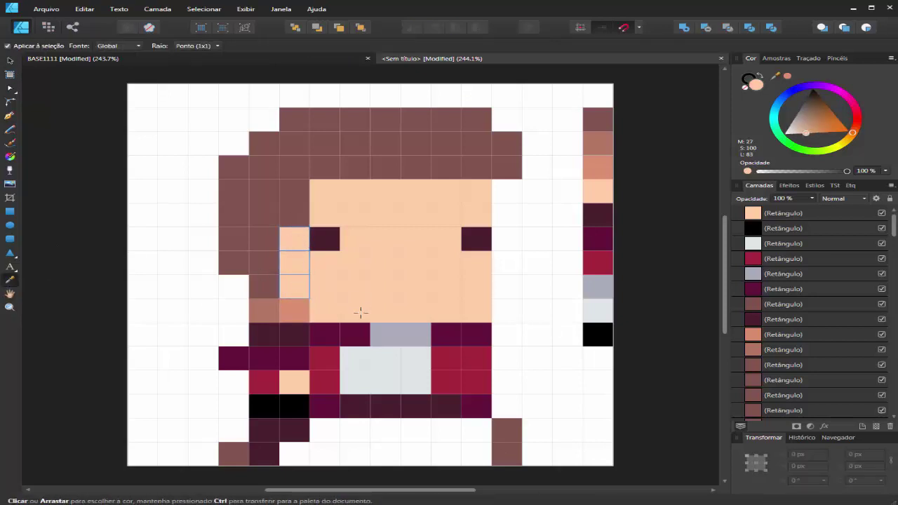
click(304, 311)
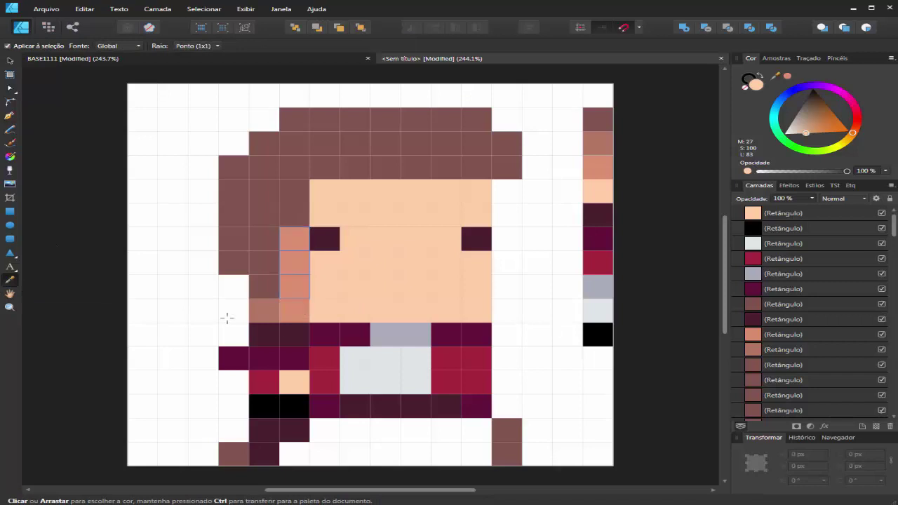
click(9, 61)
click(206, 403)
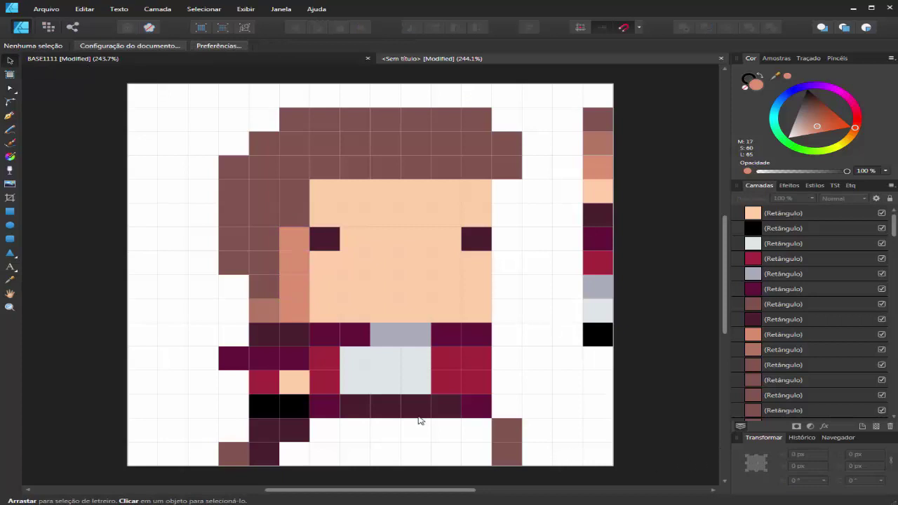
Step: Darken the top salmon pixel beside the eye to brownish-pink
click(300, 245)
click(10, 280)
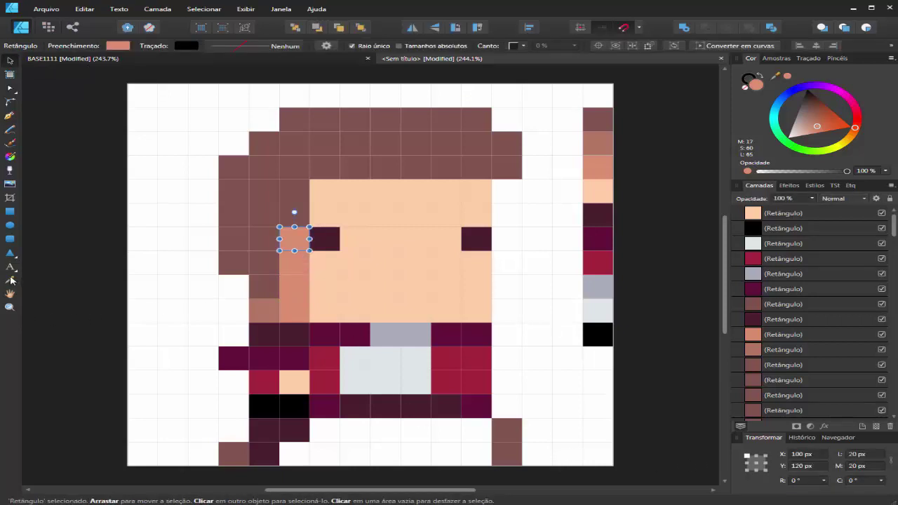
click(604, 143)
click(10, 61)
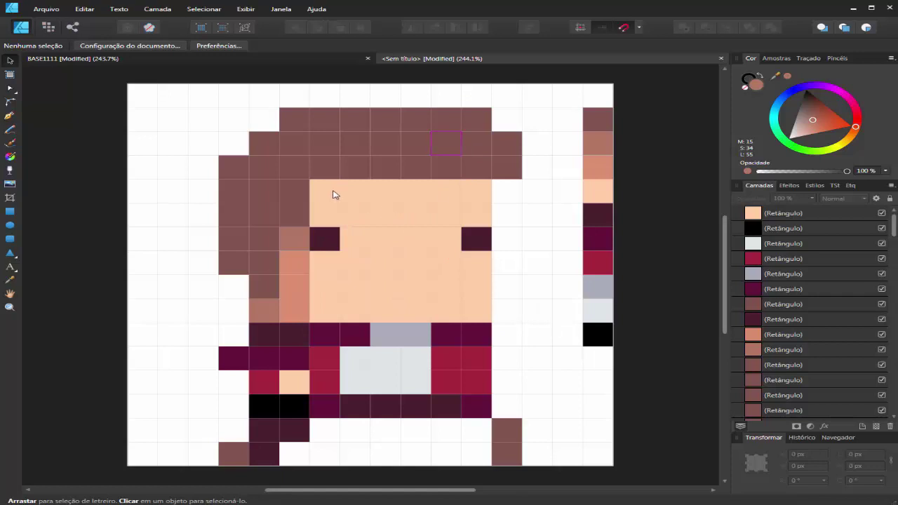
Step: Shade the six skin cells along the face's top row salmon
drag(335, 194, 351, 201)
shift+click(393, 193)
shift+click(420, 195)
shift+click(449, 195)
shift+click(483, 194)
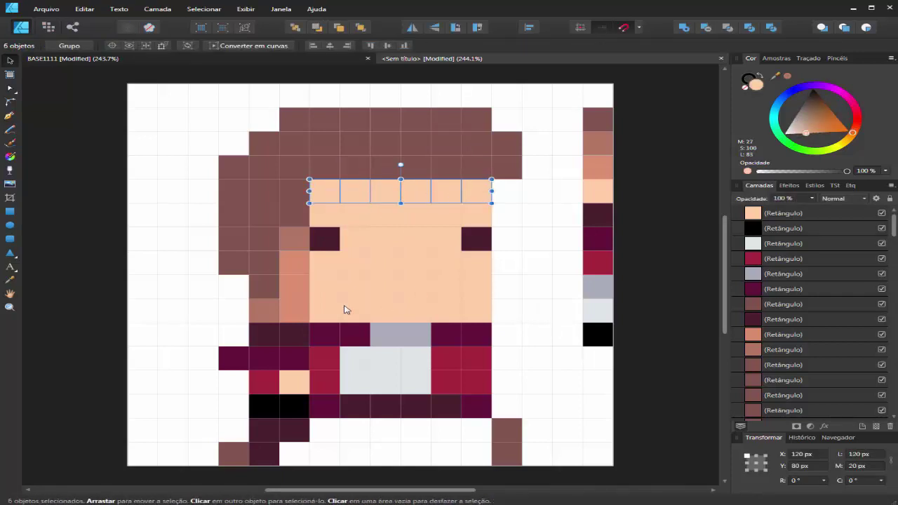
click(12, 281)
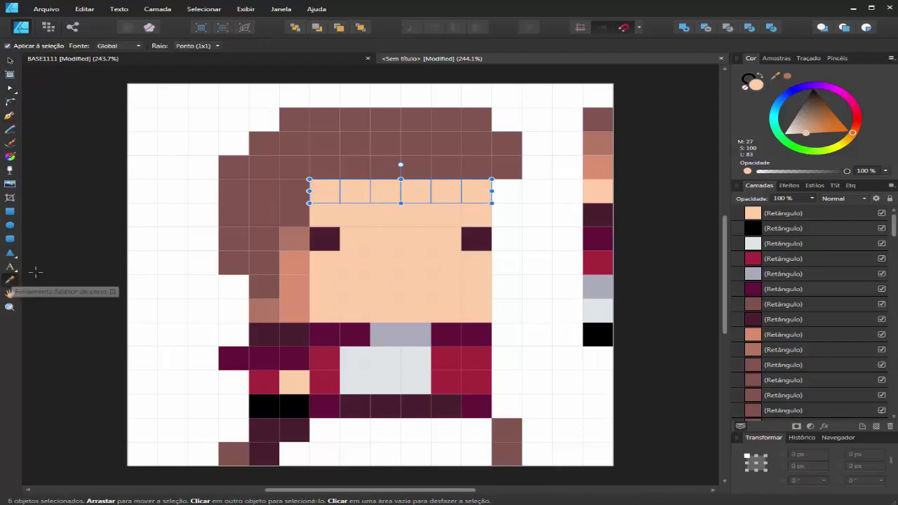
click(597, 166)
click(10, 60)
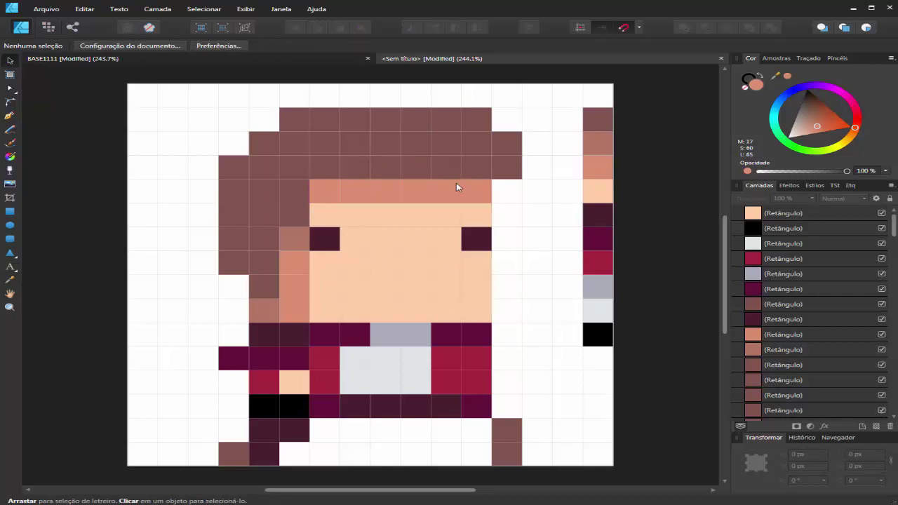
Step: Select the hair cells in the top row of the hair
click(328, 125)
shift+click(363, 123)
shift+click(390, 125)
shift+click(417, 126)
shift+click(448, 125)
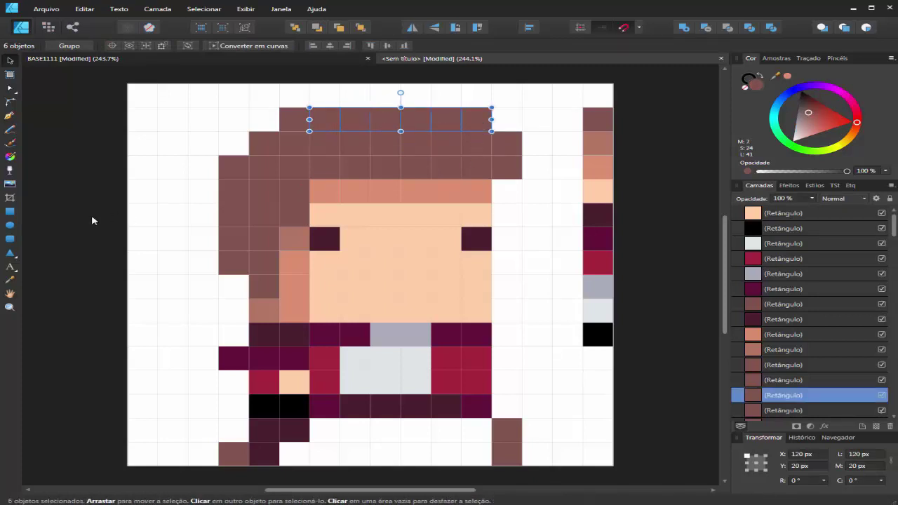
Step: Recolour the selected top hair row a lighter rose-brown and deselect it
click(10, 280)
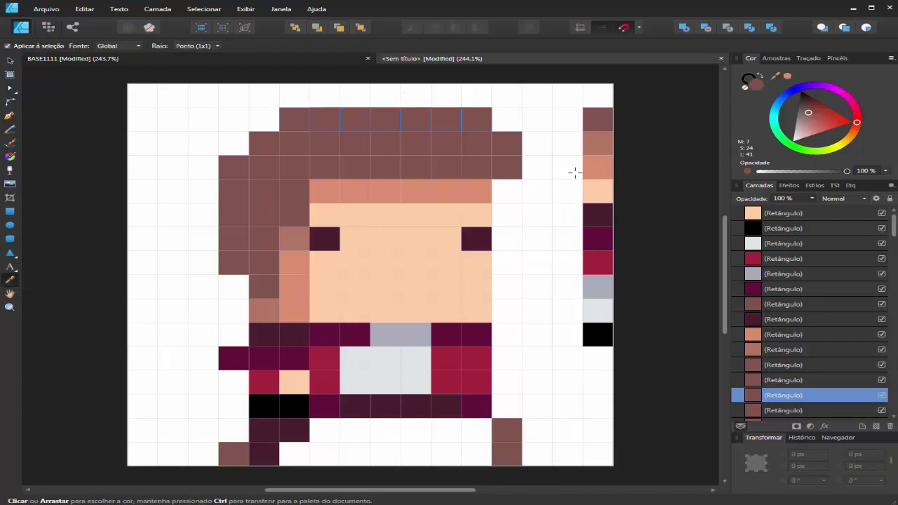
click(607, 143)
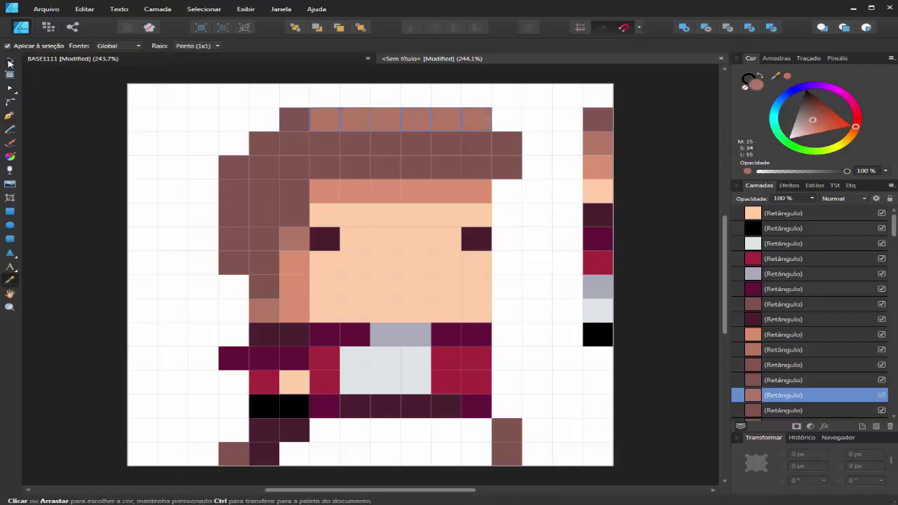
click(10, 62)
click(66, 120)
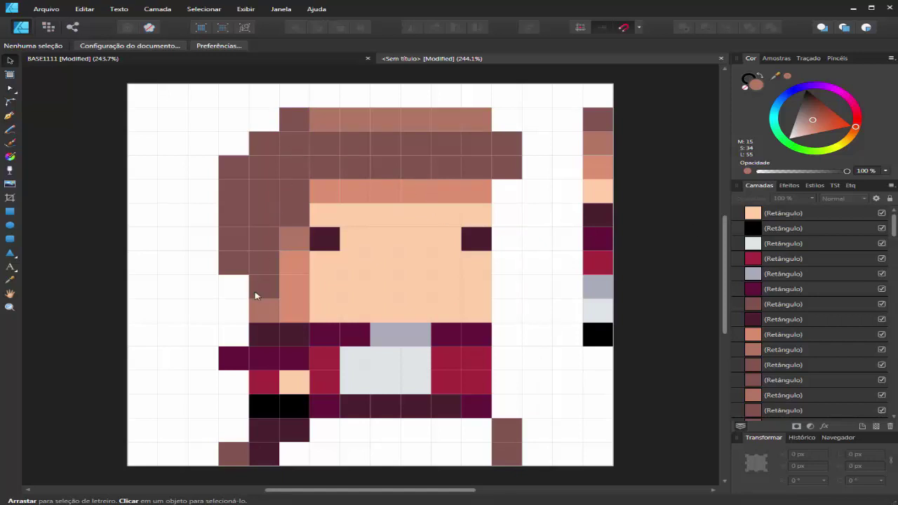
Step: Select the hair cells down the face's left side and turn them dark maroon
click(267, 145)
shift+click(297, 145)
shift+click(299, 167)
shift+click(297, 211)
shift+click(269, 218)
shift+click(234, 204)
shift+click(234, 166)
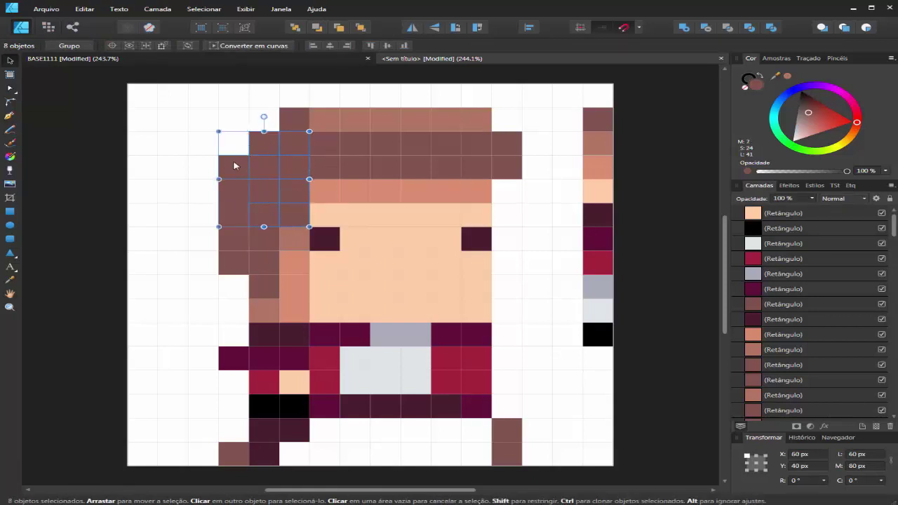
shift+click(241, 221)
shift+click(264, 239)
shift+click(236, 252)
shift+click(234, 262)
shift+click(266, 289)
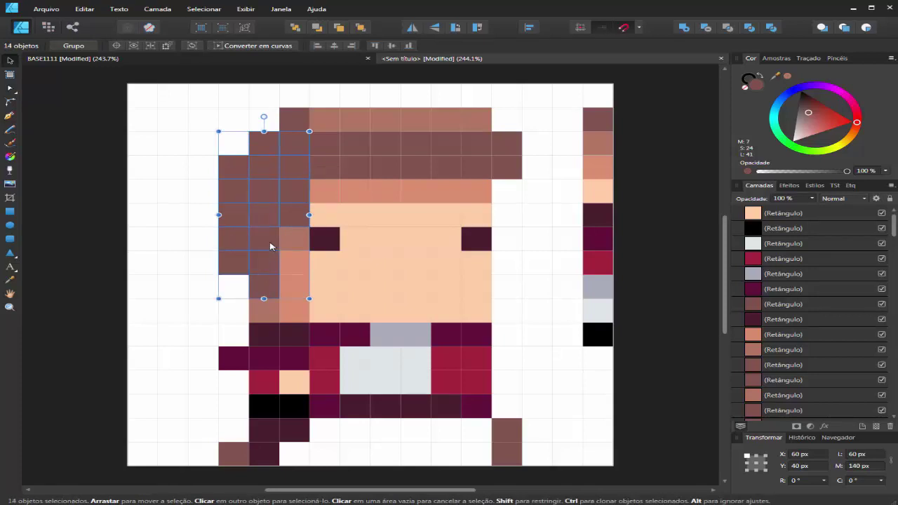
click(11, 280)
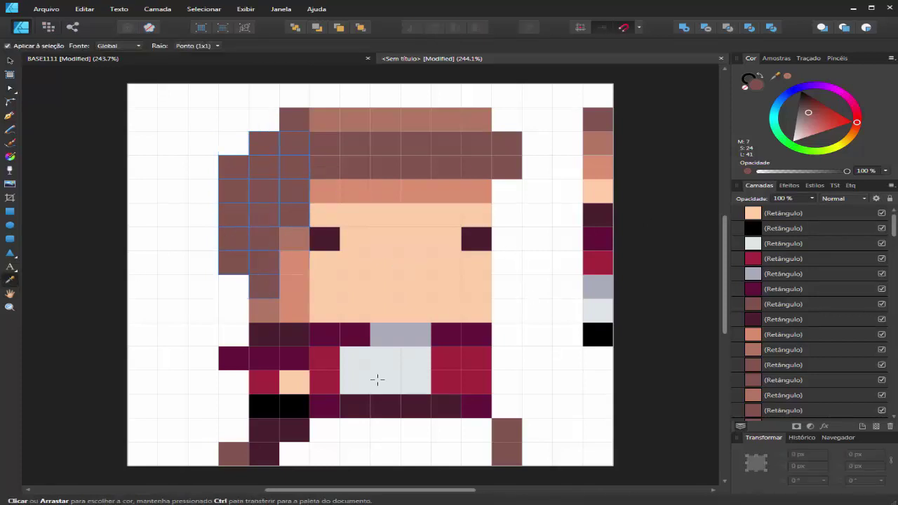
click(603, 221)
Step: Turn the two remaining lighter hair cells dark maroon as well
click(10, 60)
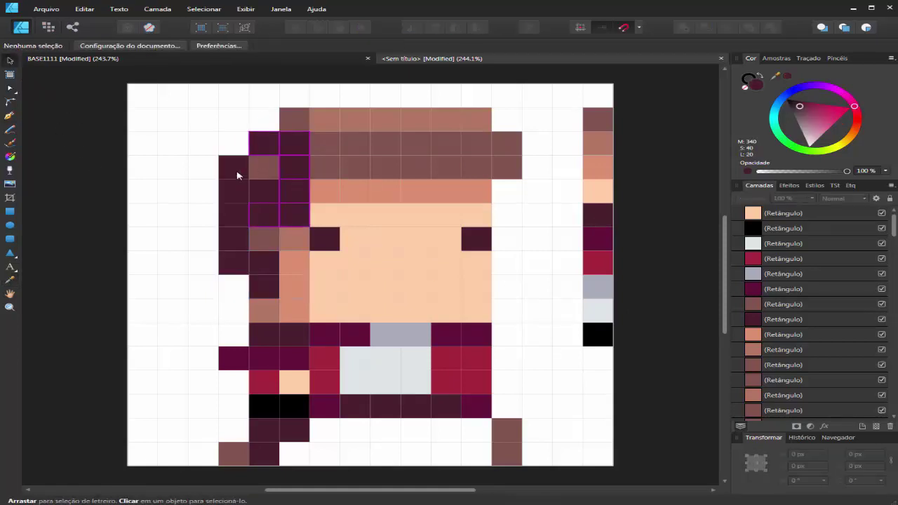
click(264, 167)
shift+click(274, 239)
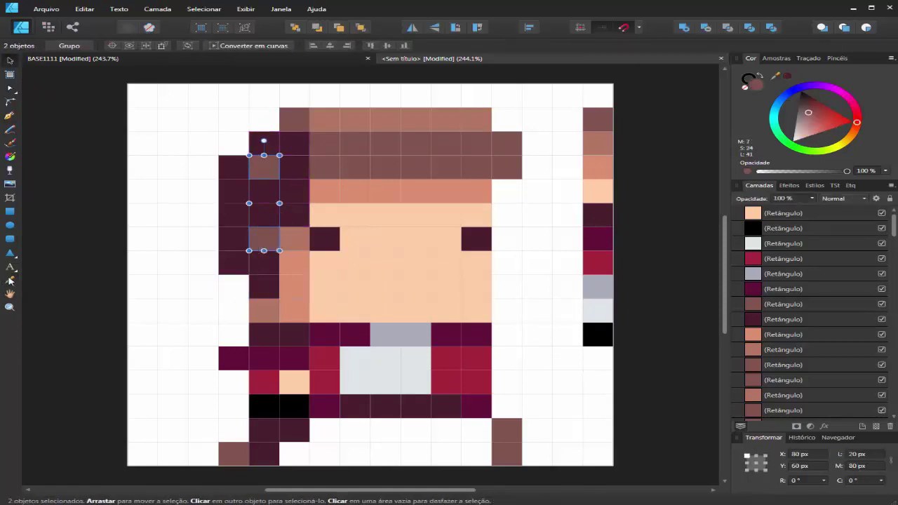
click(10, 281)
click(602, 219)
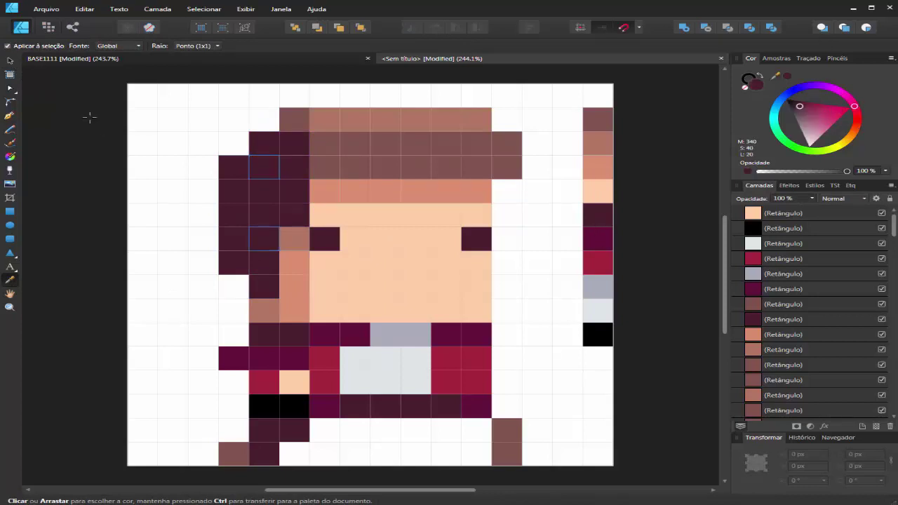
click(175, 189)
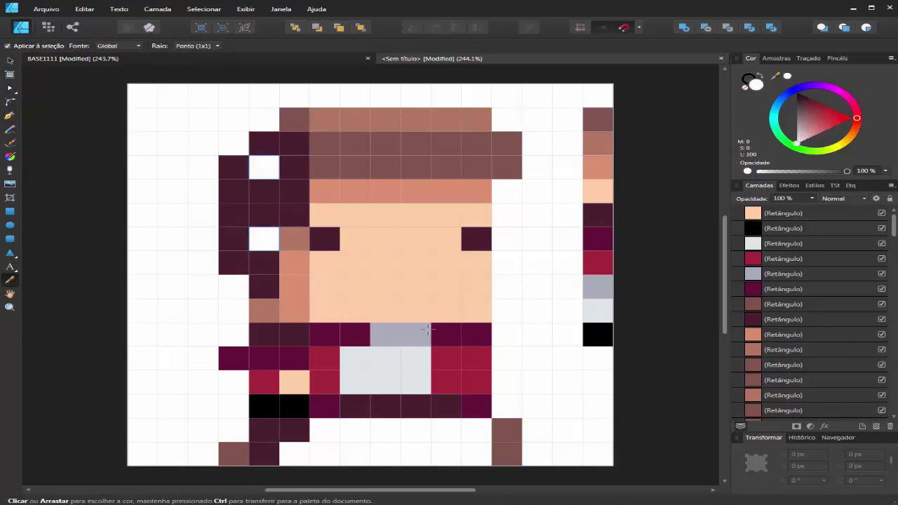
click(258, 223)
click(10, 61)
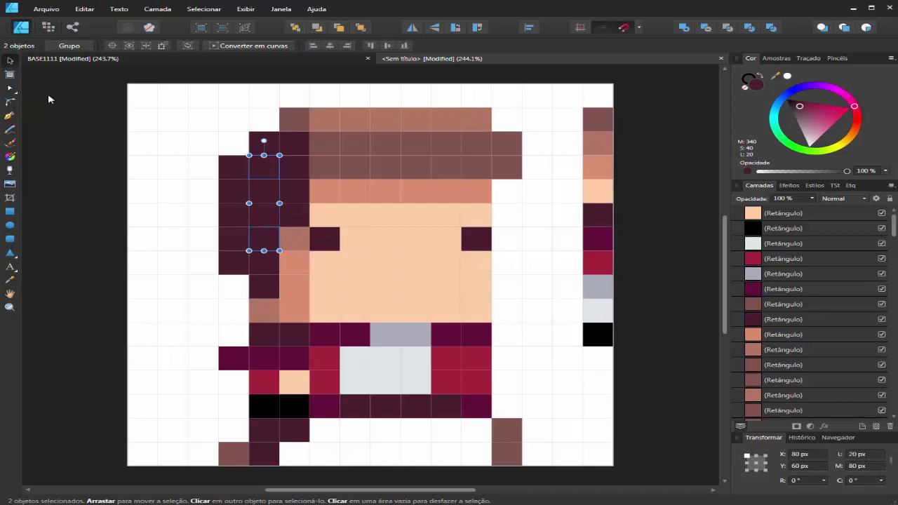
click(106, 196)
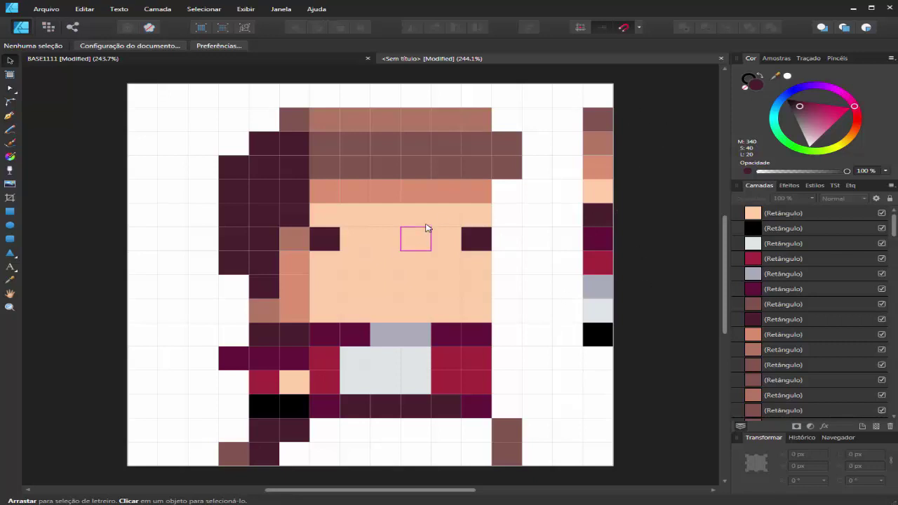
scroll(445, 212, down, 3)
scroll(445, 212, down, 3)
scroll(445, 212, down, 2)
scroll(445, 212, down, 2)
scroll(445, 212, down, 1)
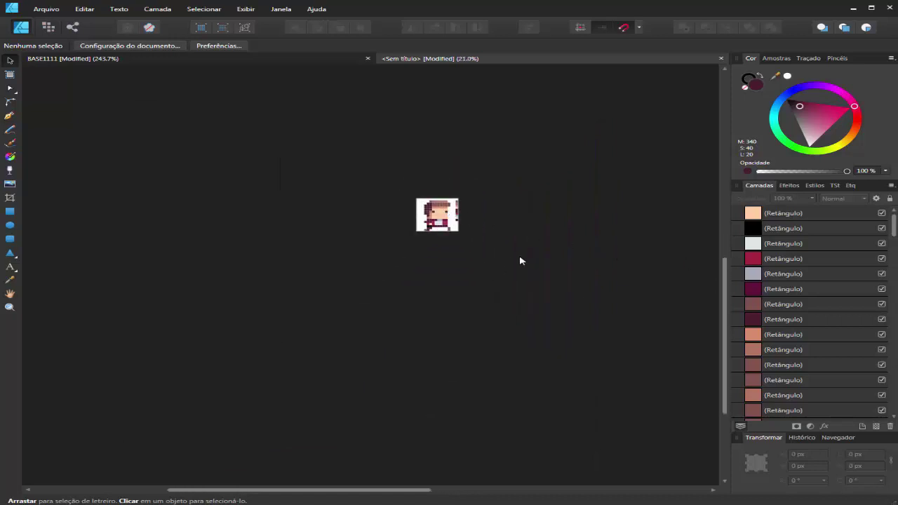
scroll(463, 226, up, 1)
scroll(453, 226, up, 2)
scroll(454, 231, up, 4)
scroll(453, 231, up, 2)
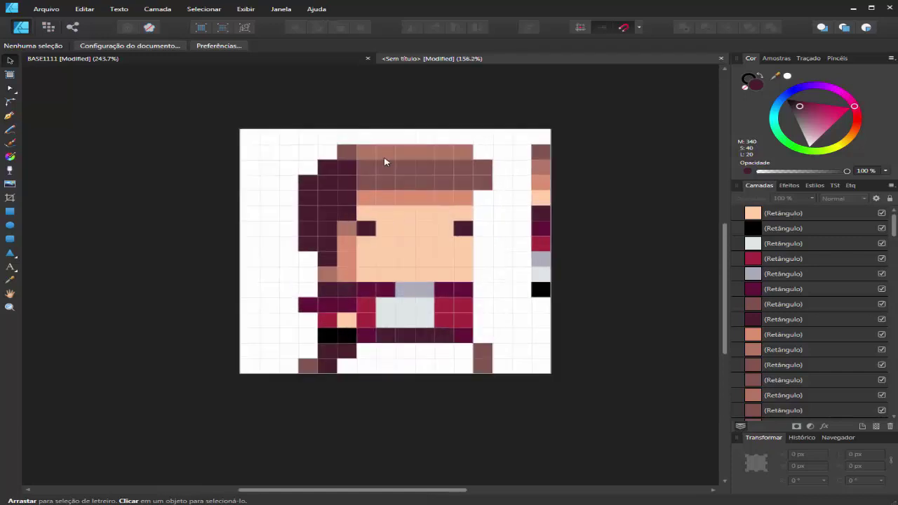
scroll(382, 153, up, 1)
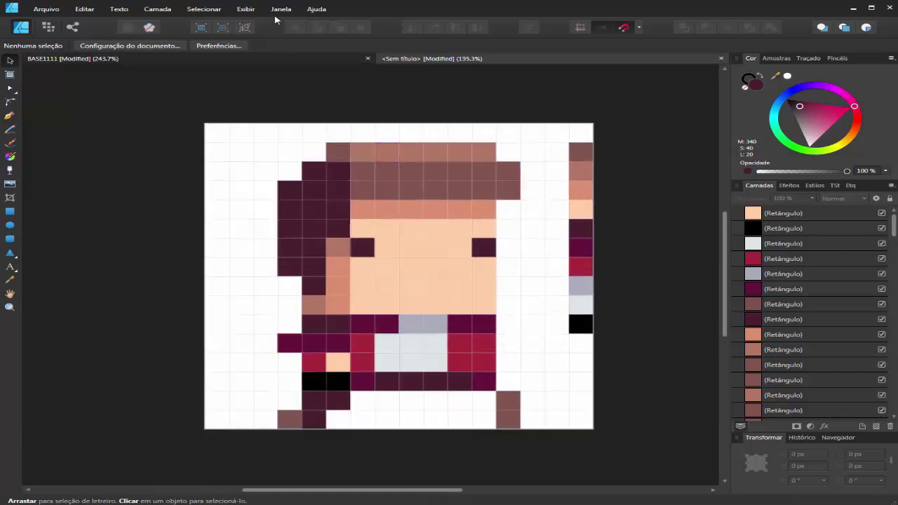
Step: Uncheck Mostrar grade in the Gerenciador de grade e eixo to hide the grid
click(246, 10)
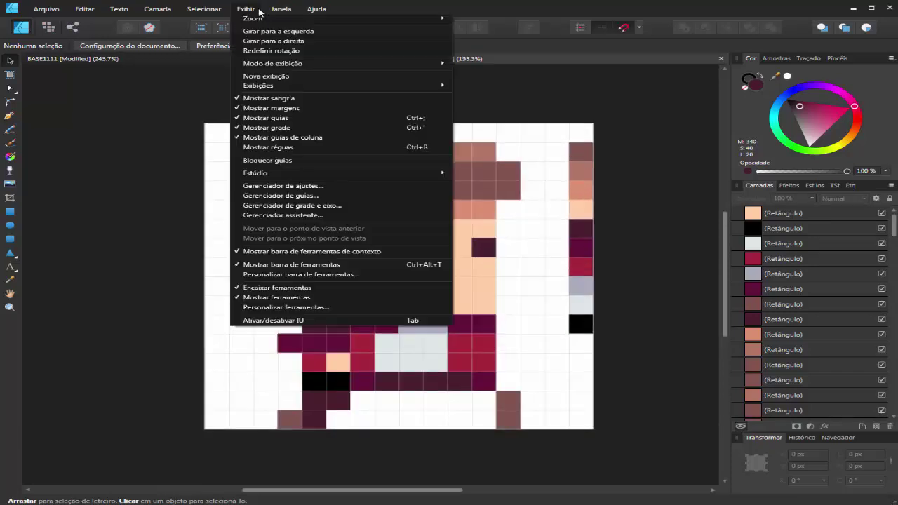
click(350, 205)
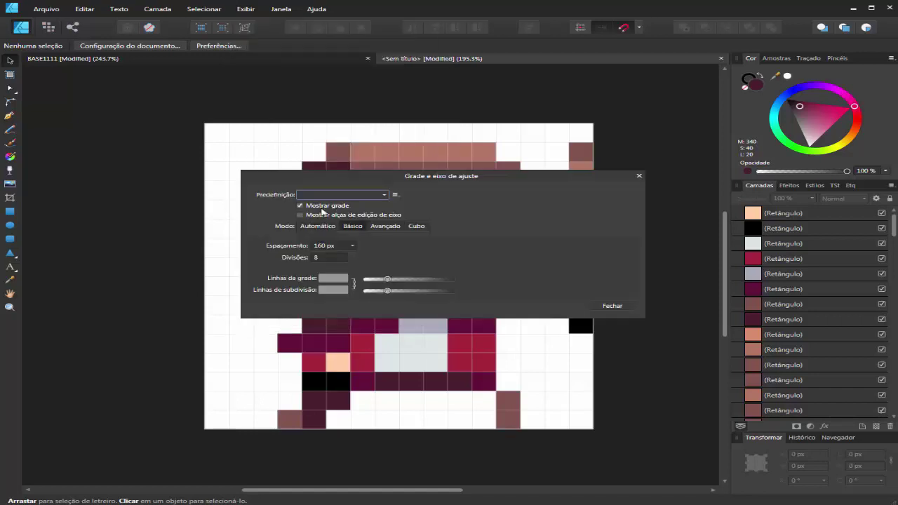
click(626, 308)
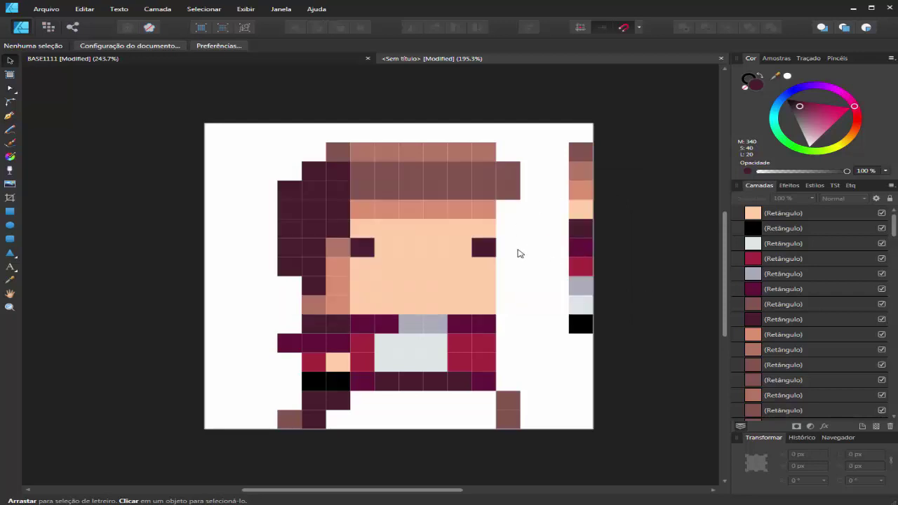
scroll(476, 280, up, 3)
scroll(476, 280, up, 1)
scroll(342, 234, up, 1)
scroll(344, 220, up, 1)
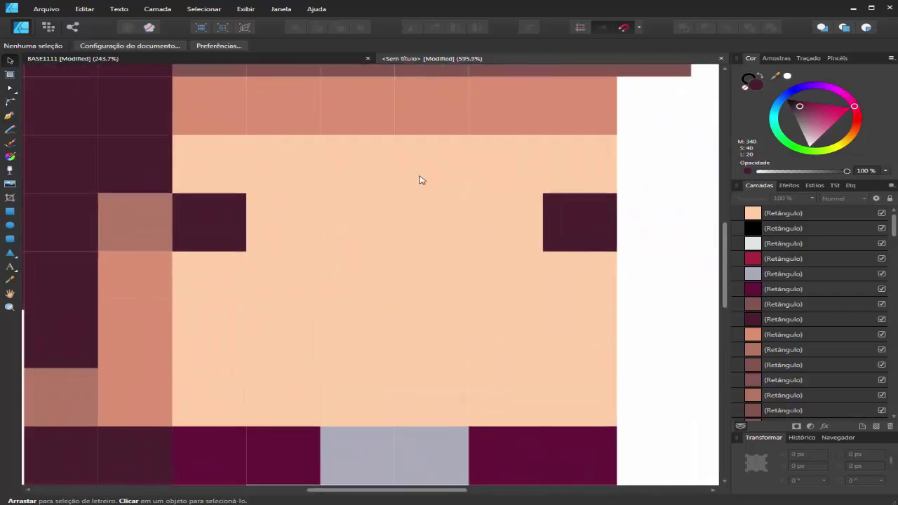
scroll(428, 207, down, 4)
scroll(435, 200, down, 2)
scroll(435, 197, down, 1)
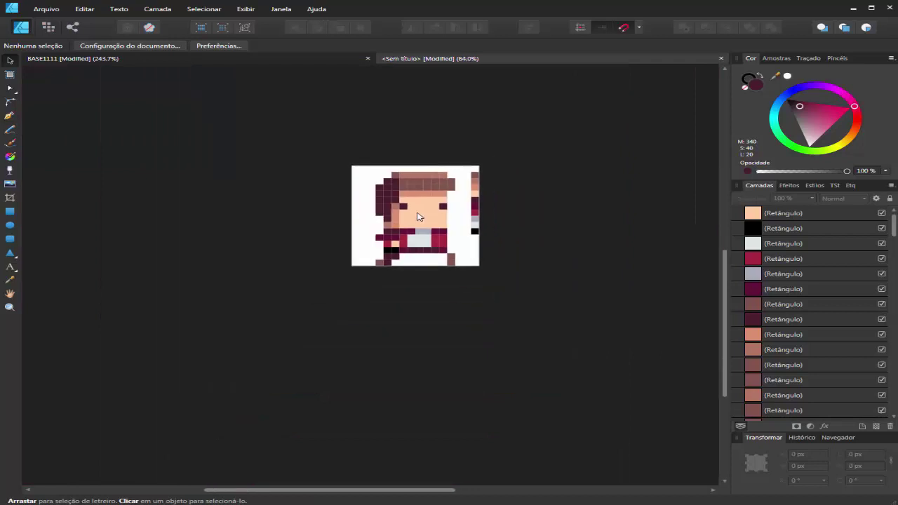
scroll(416, 170, up, 3)
scroll(421, 151, up, 2)
scroll(423, 148, up, 1)
scroll(423, 148, up, 2)
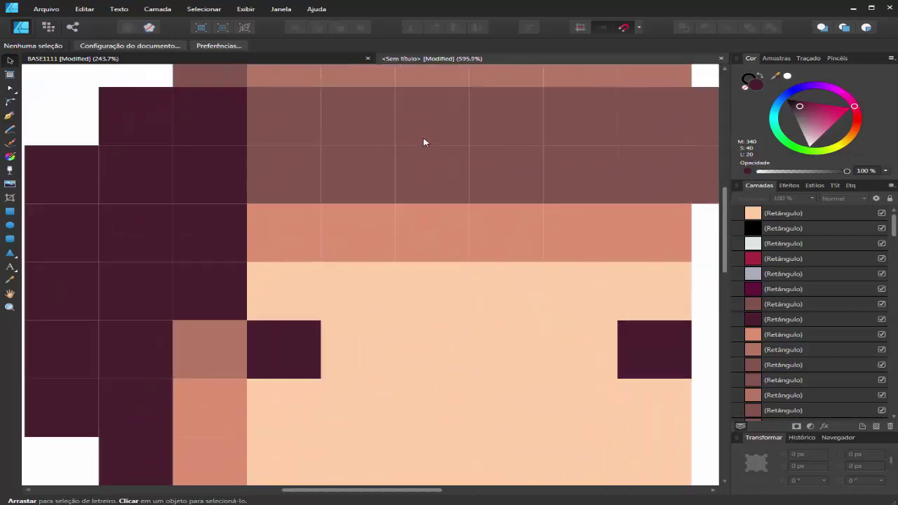
scroll(424, 144, up, 1)
scroll(423, 142, down, 3)
scroll(425, 140, down, 2)
scroll(430, 130, down, 1)
scroll(435, 119, down, 1)
scroll(437, 114, up, 1)
scroll(438, 115, up, 1)
scroll(438, 118, up, 1)
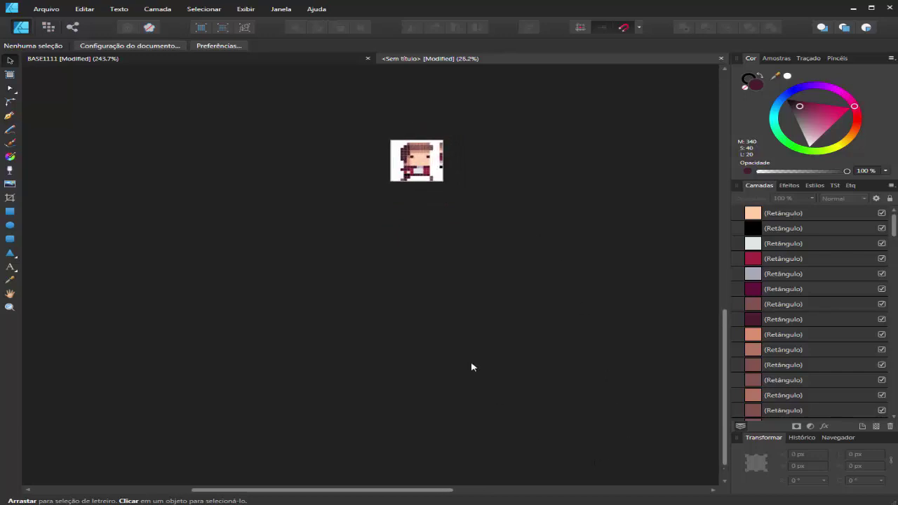
scroll(414, 141, up, 1)
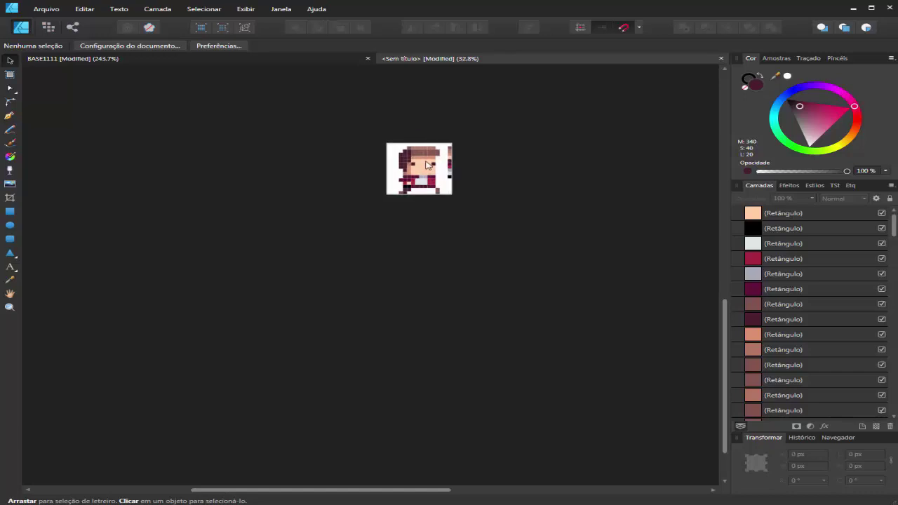
scroll(428, 147, up, 2)
scroll(429, 147, up, 2)
scroll(431, 144, up, 1)
scroll(439, 154, up, 1)
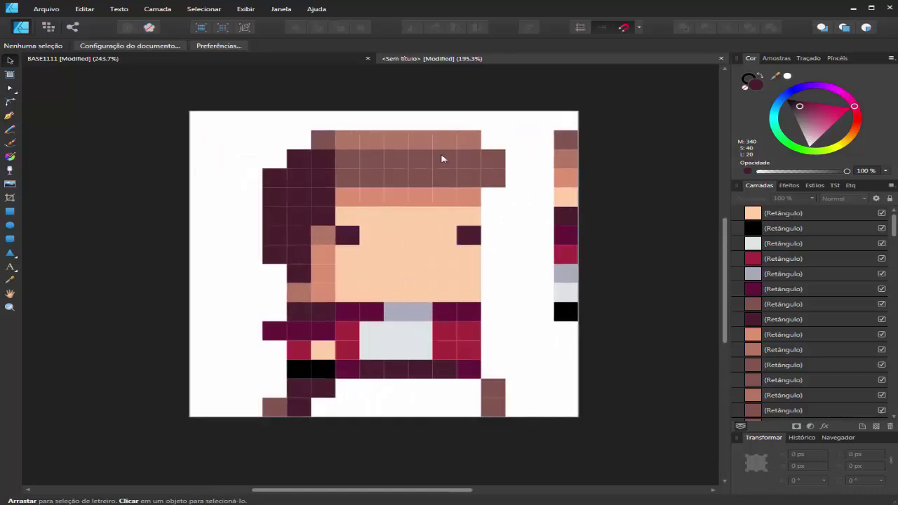
drag(656, 266, 637, 256)
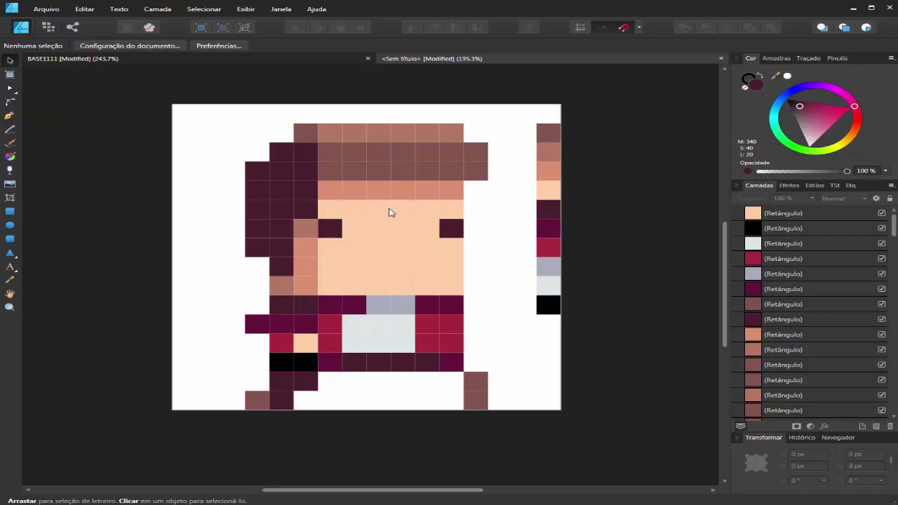
scroll(331, 171, up, 1)
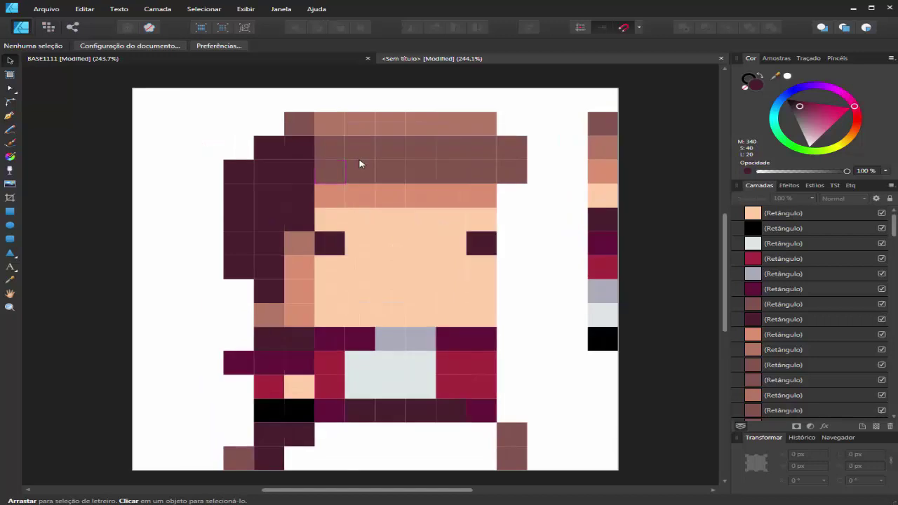
scroll(360, 161, down, 1)
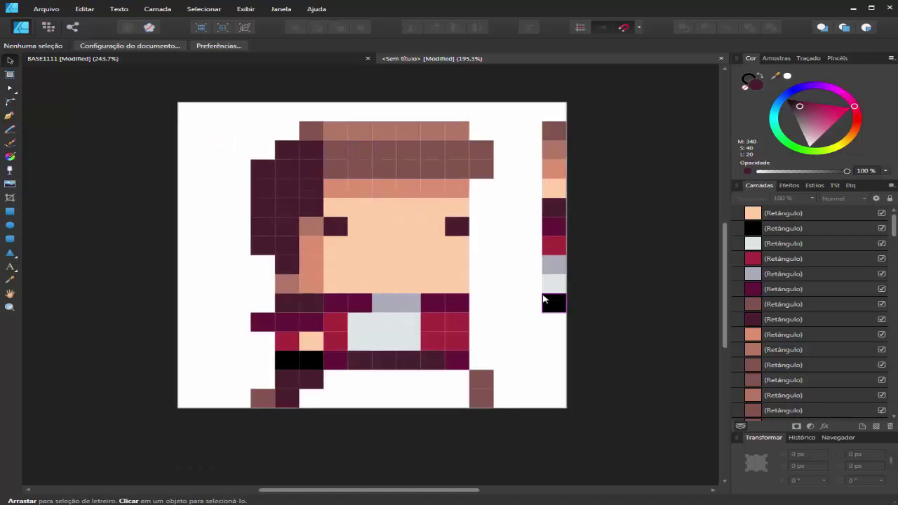